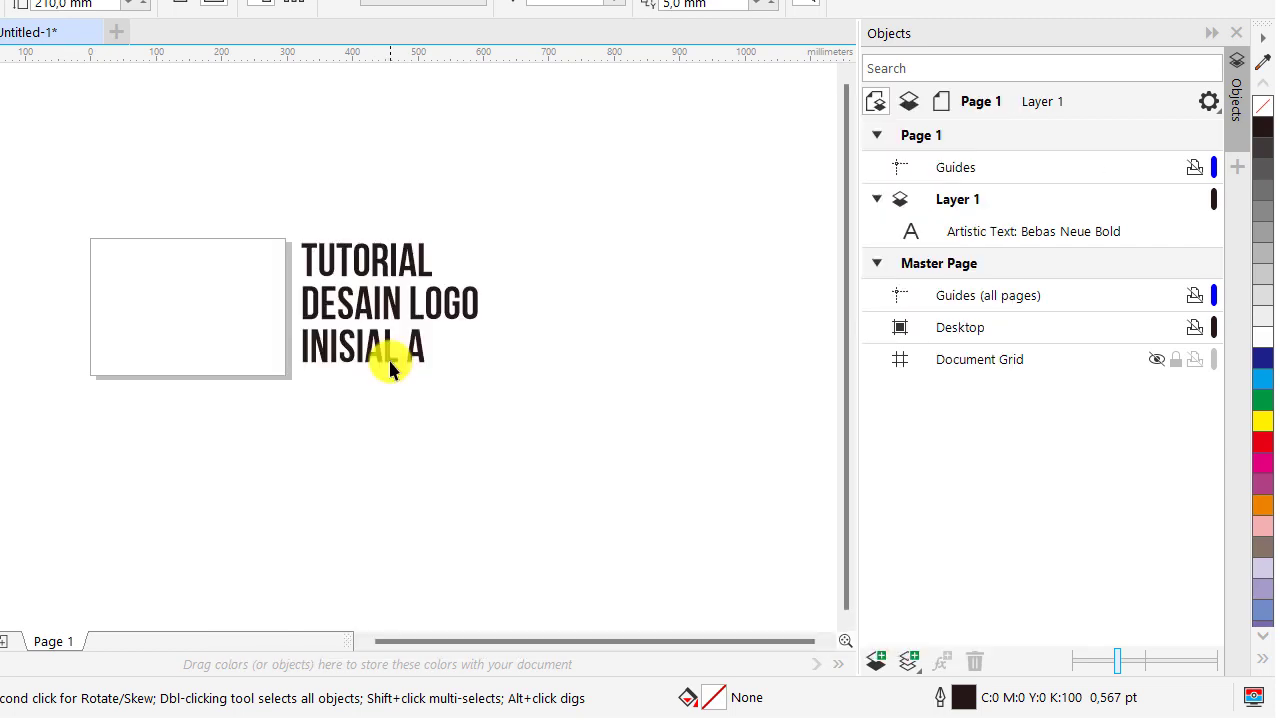
{"action": "left_click", "coordinate": [390, 366]}
{"action": "scroll", "coordinate": [390, 366], "scroll_direction": "up", "scroll_amount": 3}
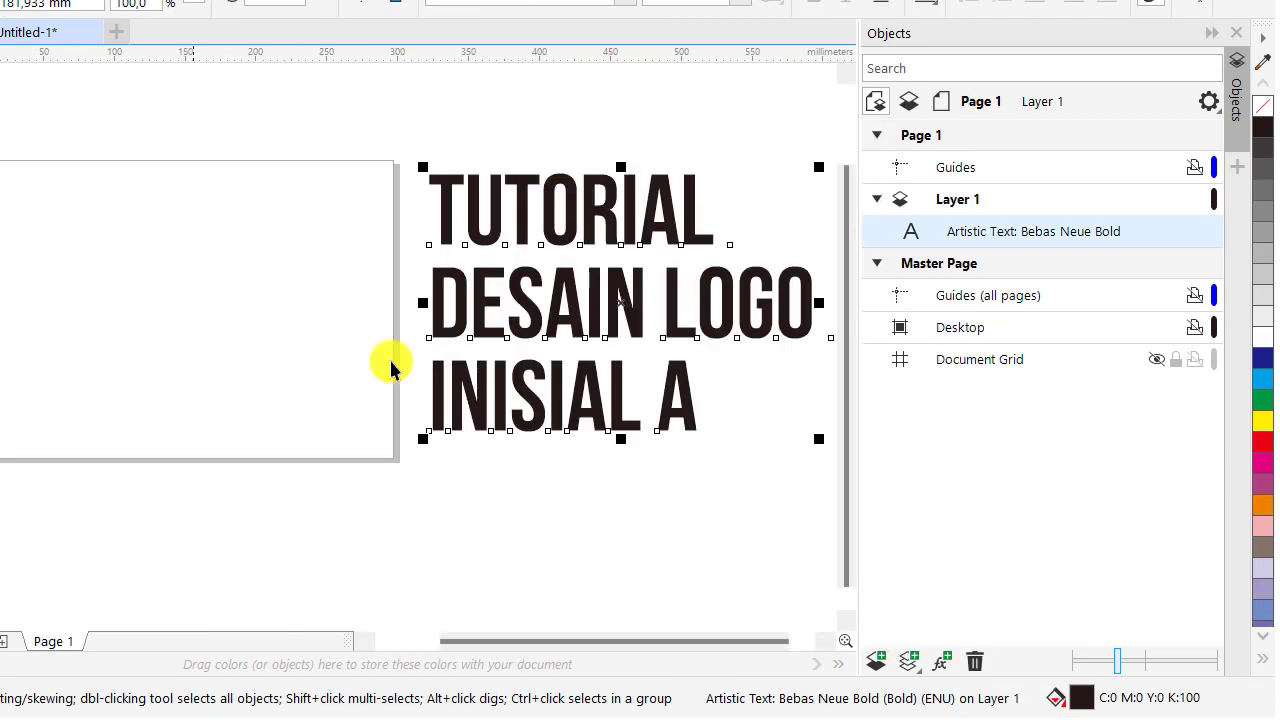
{"action": "scroll", "coordinate": [449, 329], "scroll_direction": "down", "scroll_amount": 4}
{"action": "scroll", "coordinate": [589, 226], "scroll_direction": "up", "scroll_amount": 2}
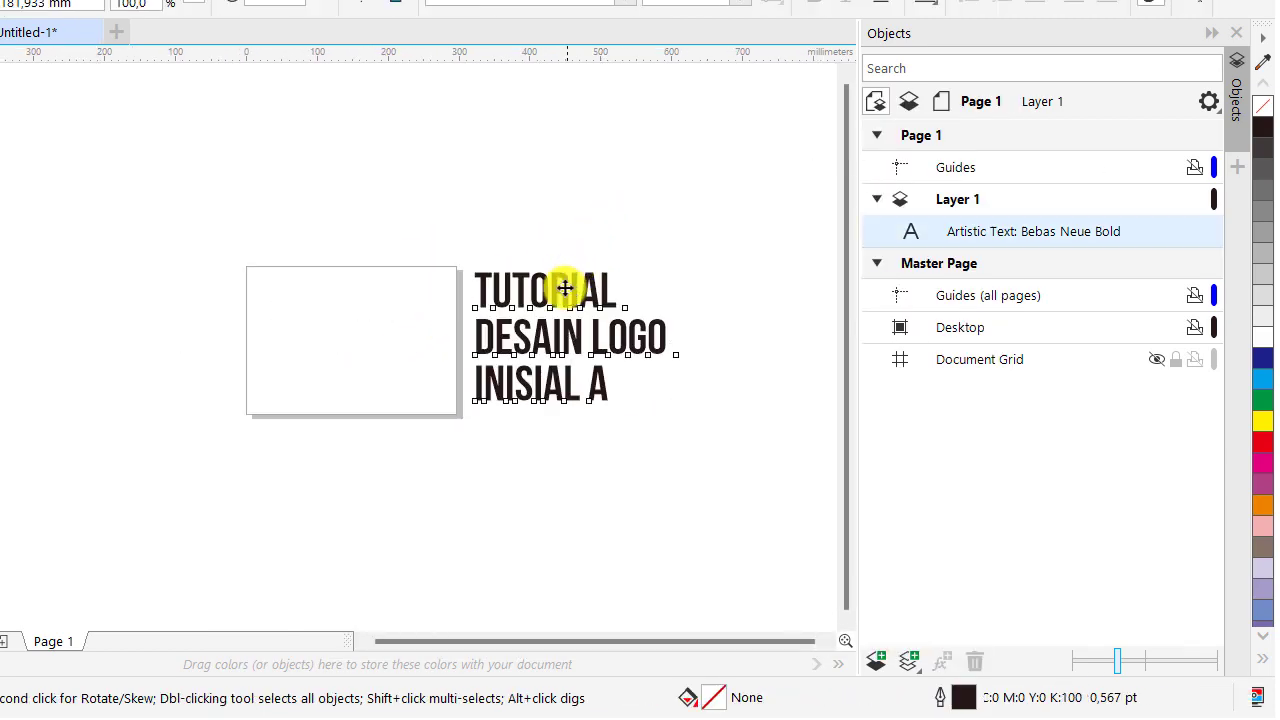
{"action": "scroll", "coordinate": [365, 290], "scroll_direction": "up", "scroll_amount": 2}
{"action": "left_click", "coordinate": [380, 216]}
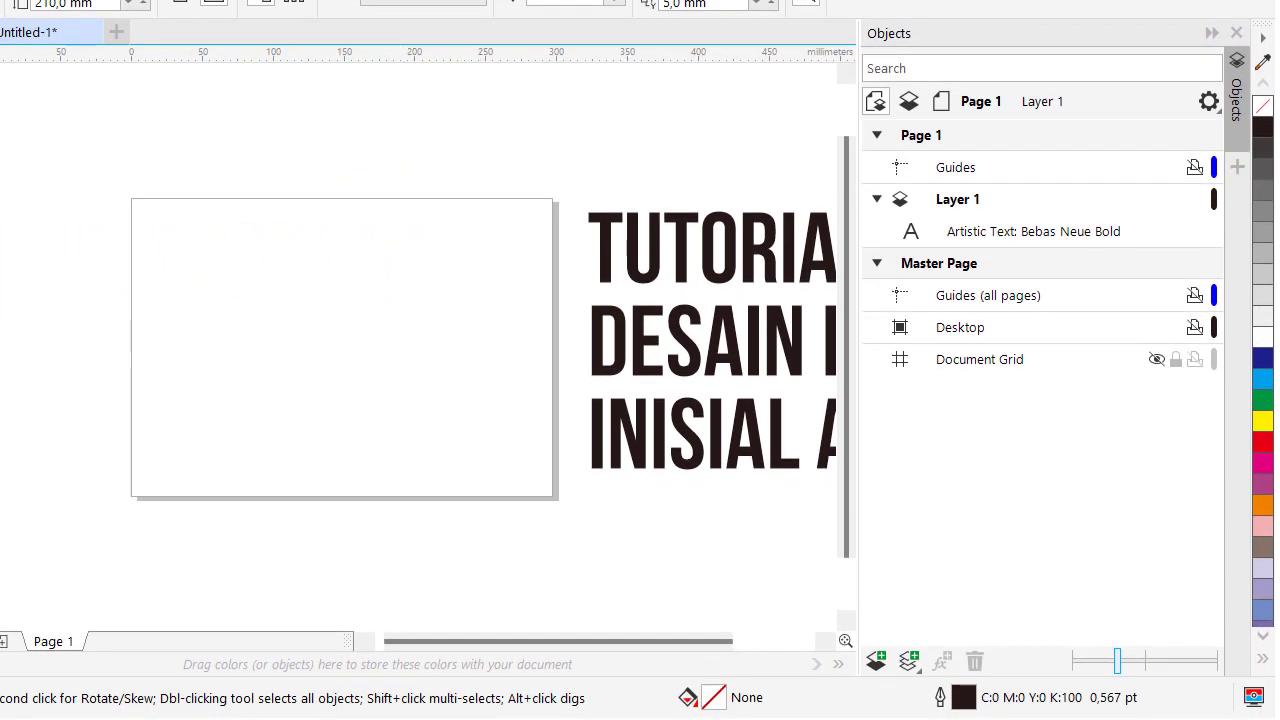
- Draw a square about 159 mm wide in the middle of the page with the Rectangle tool
{"action": "left_click", "coordinate": [30, 264]}
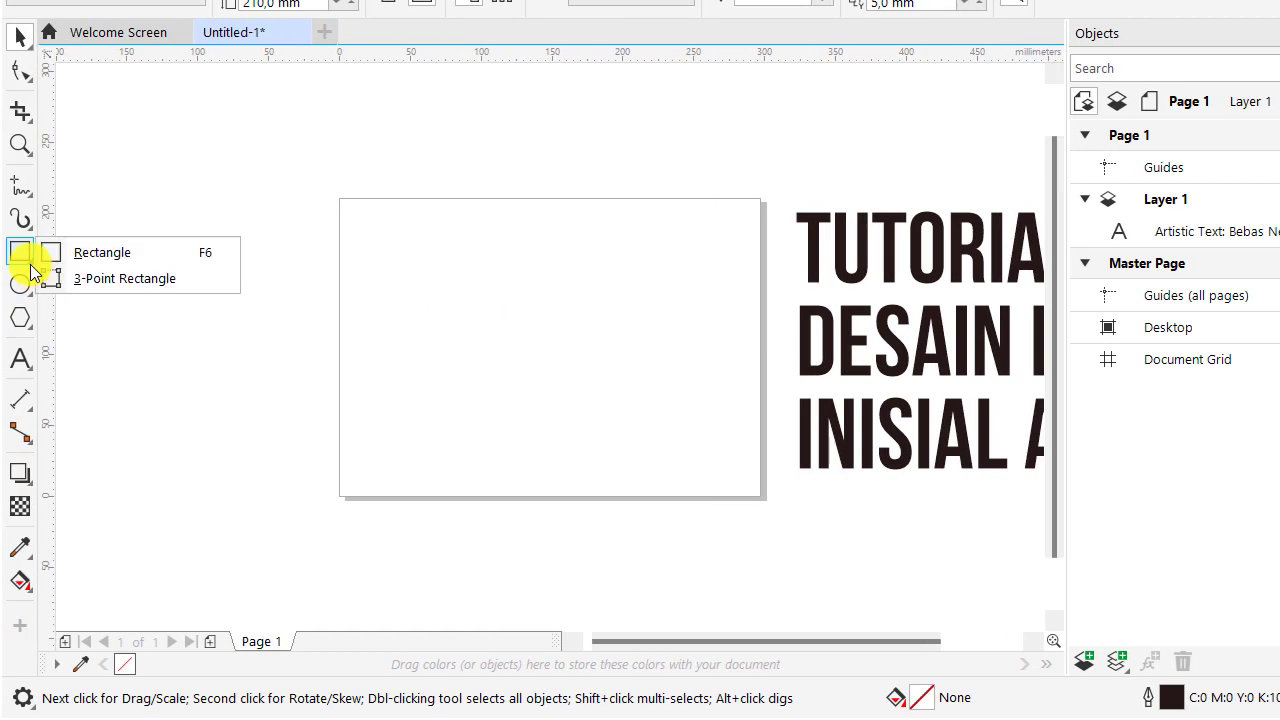
{"action": "left_click", "coordinate": [30, 266]}
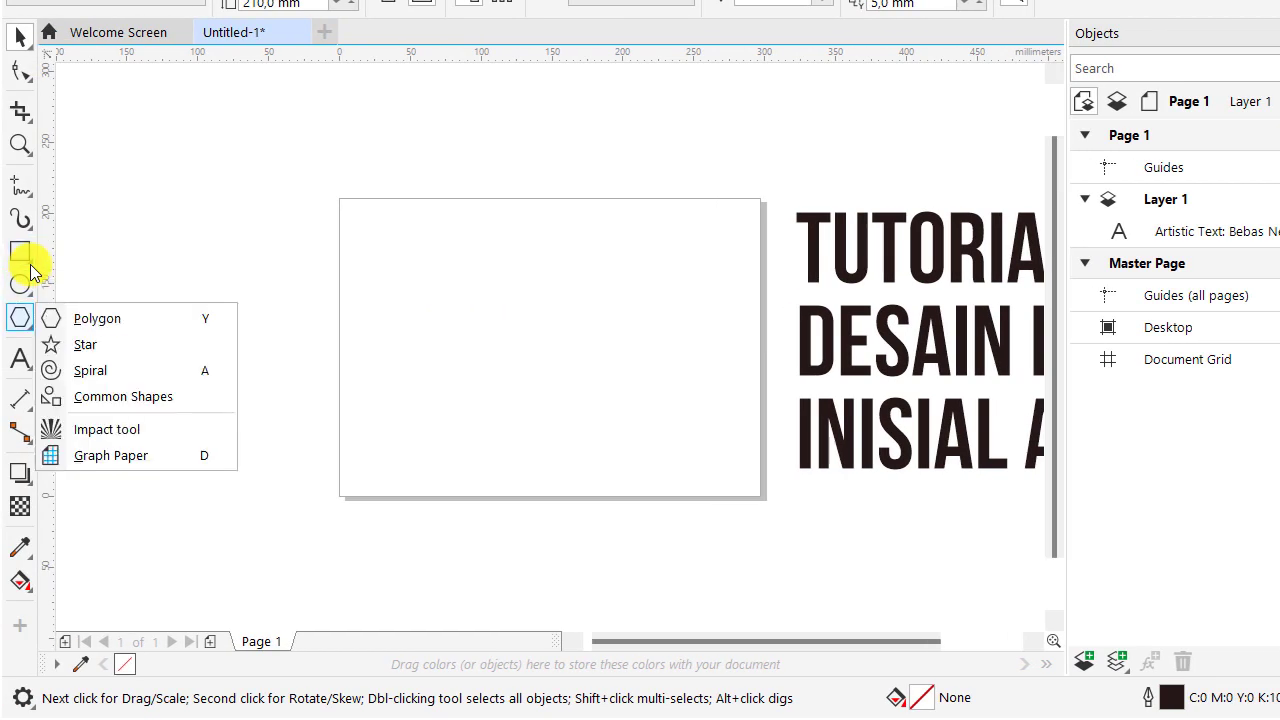
{"action": "left_click", "coordinate": [30, 266]}
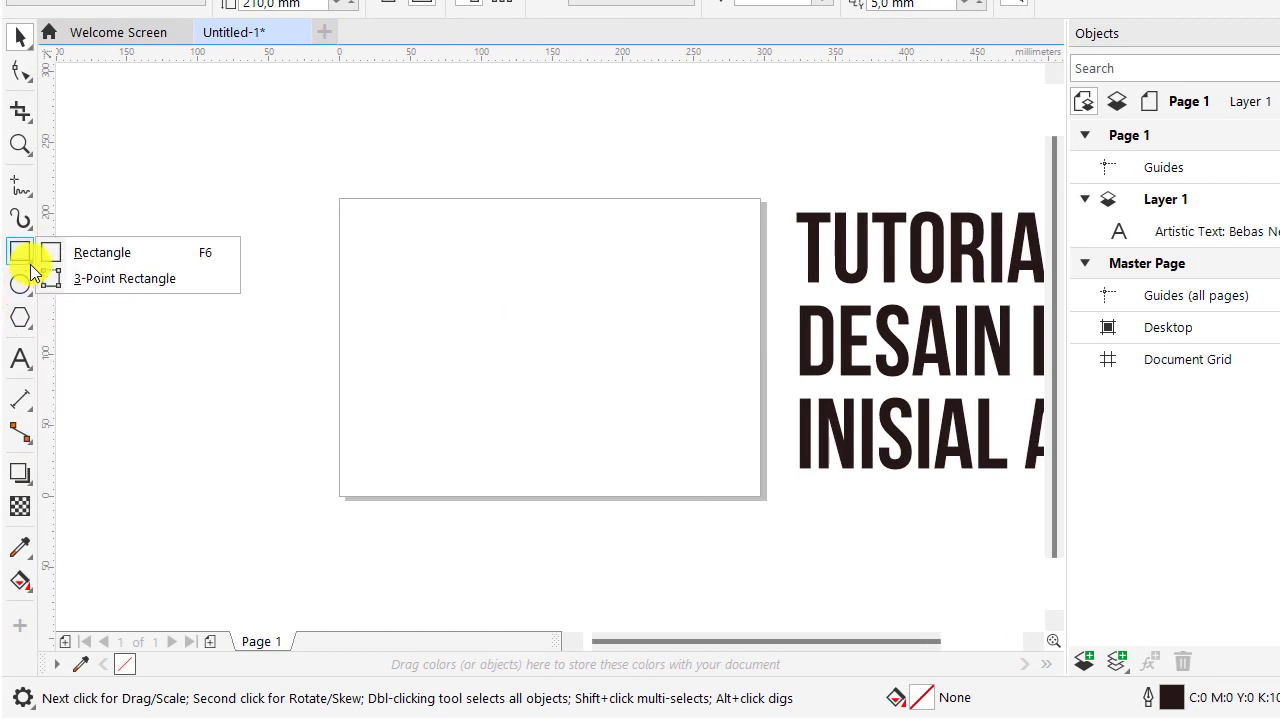
{"action": "left_click", "coordinate": [74, 255]}
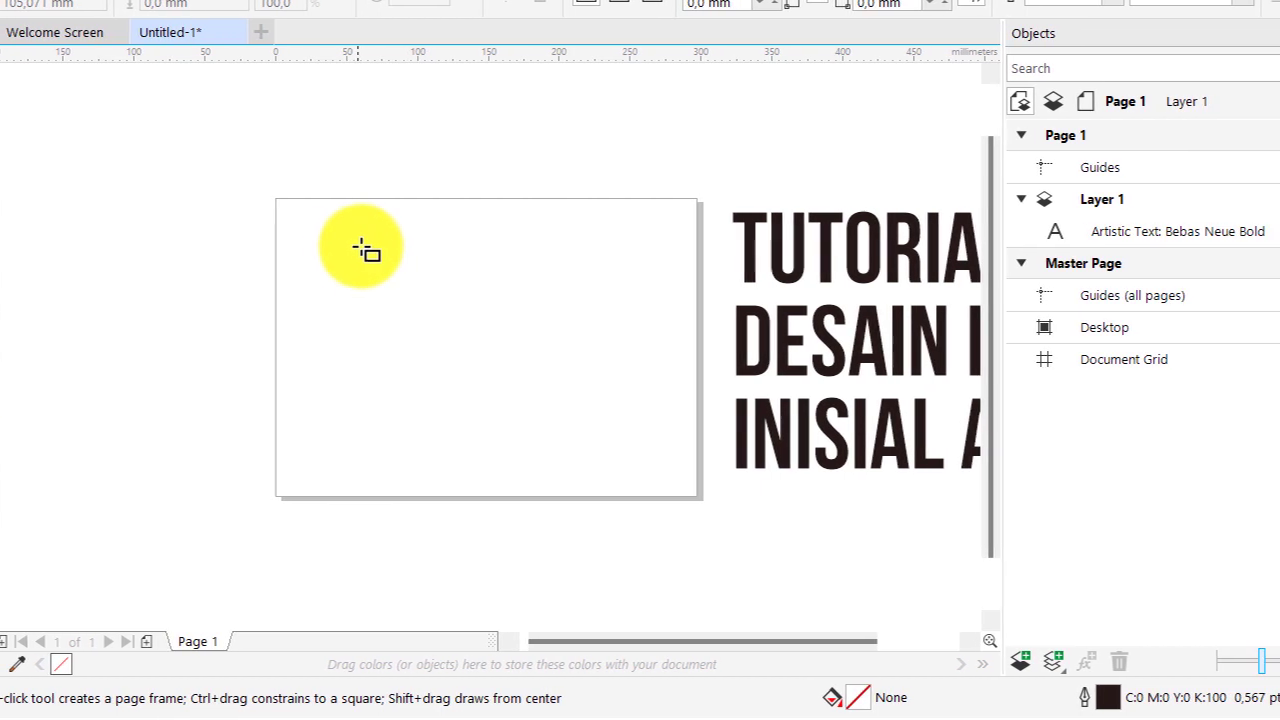
{"action": "left_click", "coordinate": [426, 250]}
{"action": "left_click_drag", "start_coordinate": [357, 250], "coordinate": [567, 467]}
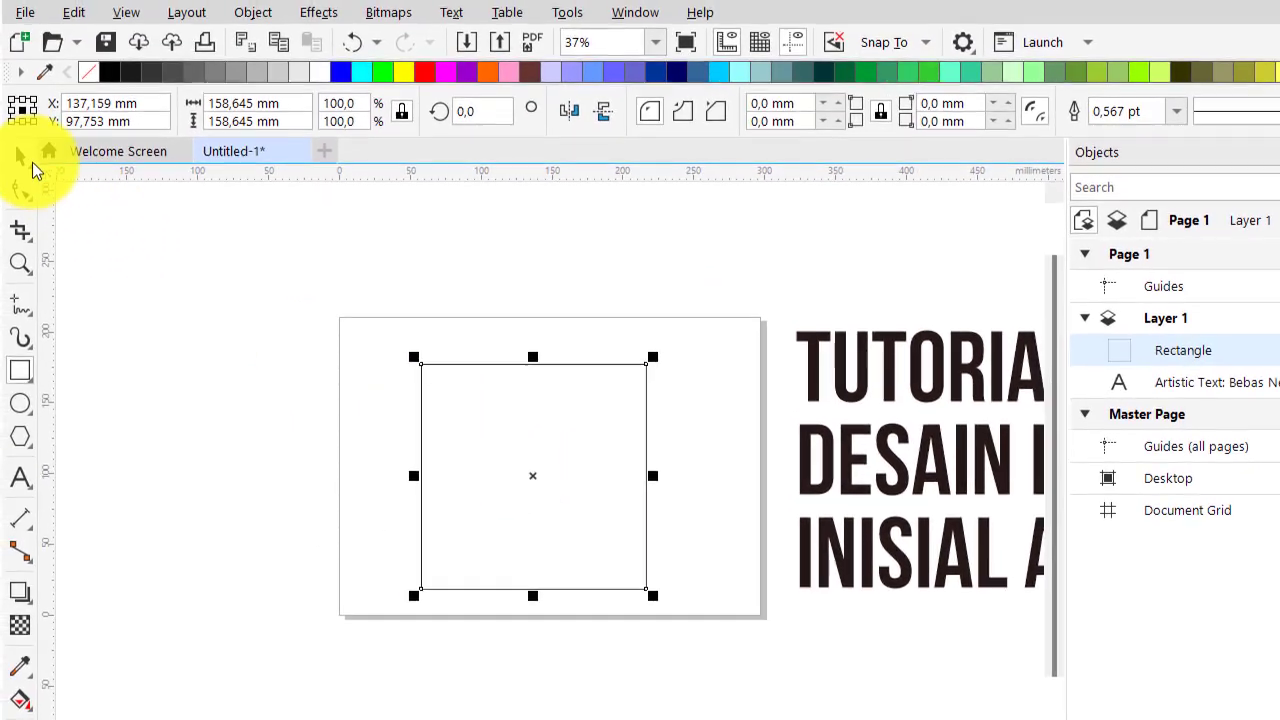
- Select the square on the page and delete it
{"action": "left_click", "coordinate": [21, 157]}
{"action": "left_click", "coordinate": [409, 334]}
{"action": "scroll", "coordinate": [545, 455], "scroll_direction": "up", "scroll_amount": 1}
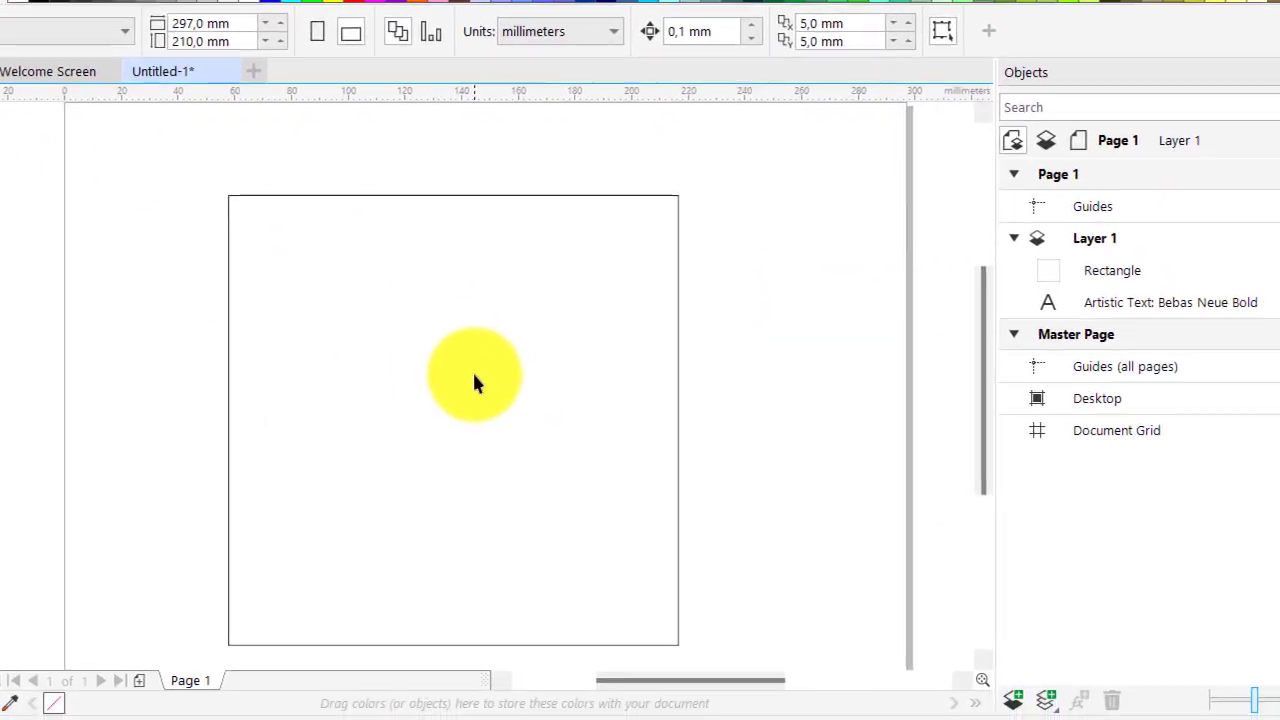
{"action": "left_click", "coordinate": [546, 455]}
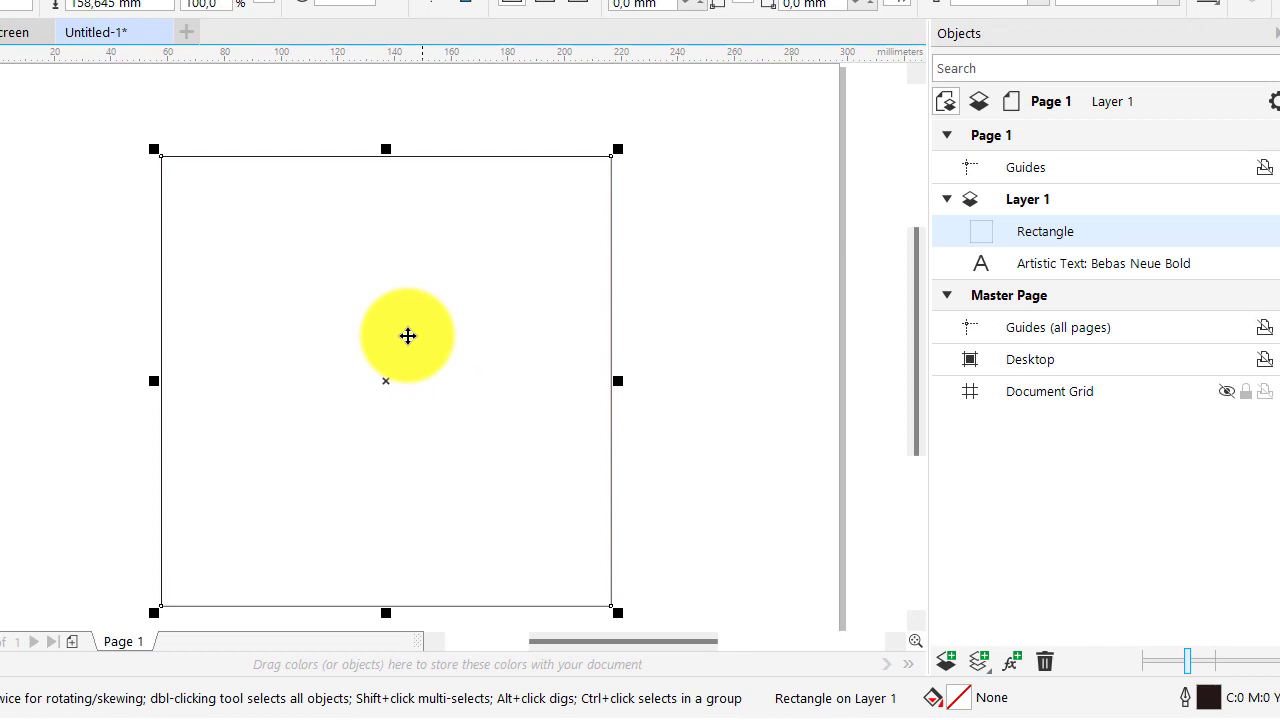
{"action": "scroll", "coordinate": [456, 326], "scroll_direction": "down", "scroll_amount": 2}
{"action": "left_click", "coordinate": [456, 323]}
{"action": "scroll", "coordinate": [372, 348], "scroll_direction": "up", "scroll_amount": 1}
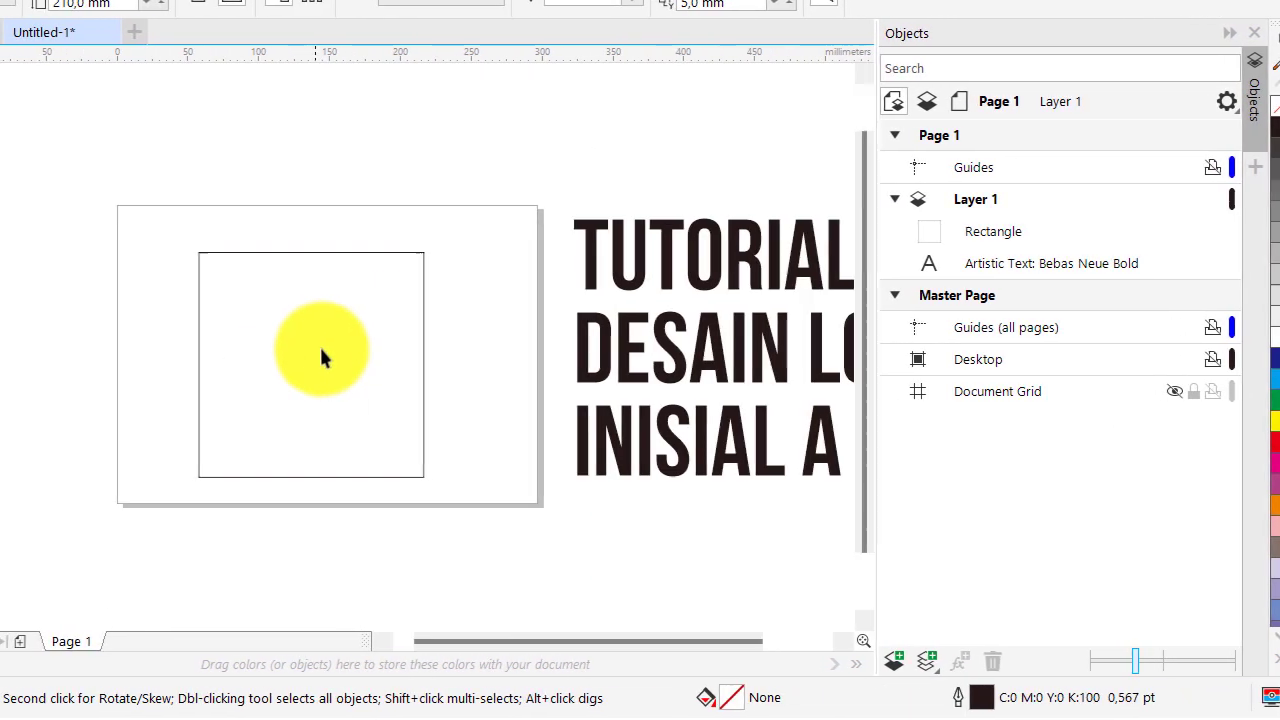
{"action": "left_click", "coordinate": [320, 357]}
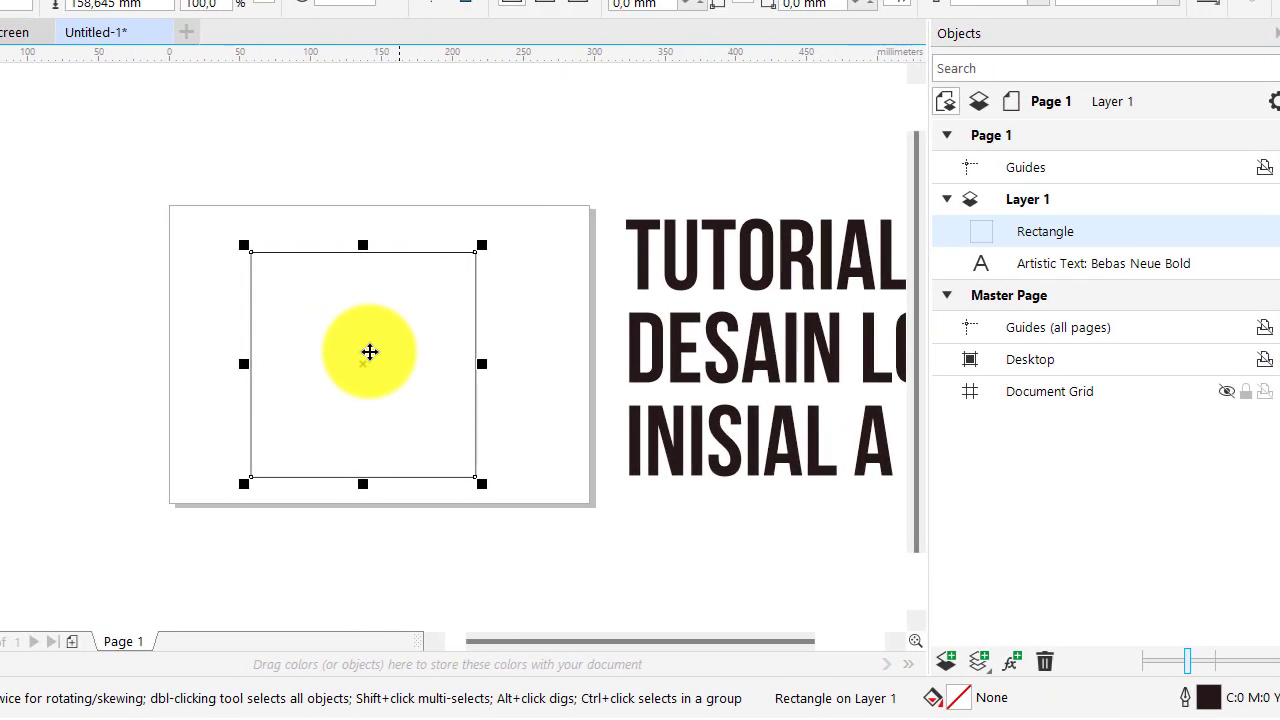
{"action": "key", "text": "Delete"}
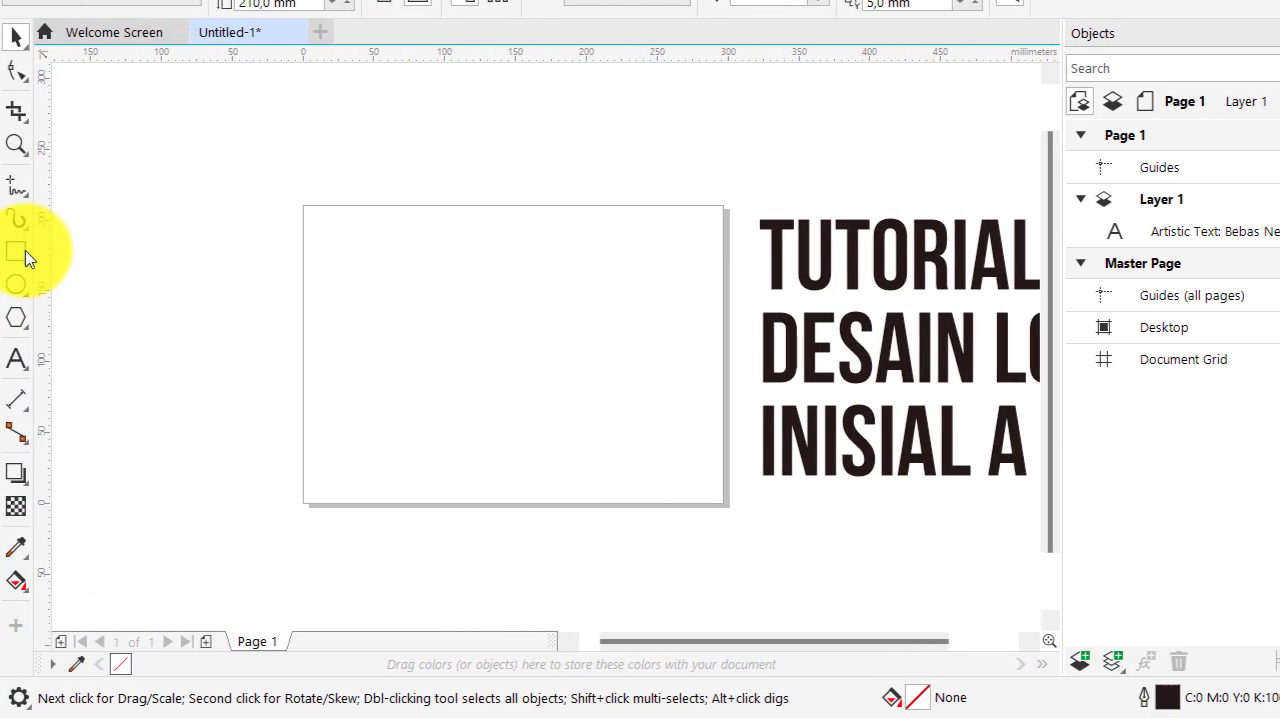
- Draw a wide rectangle about 78 mm high across the upper half of the page, and delete it
{"action": "left_click", "coordinate": [25, 253]}
{"action": "left_click_drag", "start_coordinate": [349, 238], "coordinate": [686, 357]}
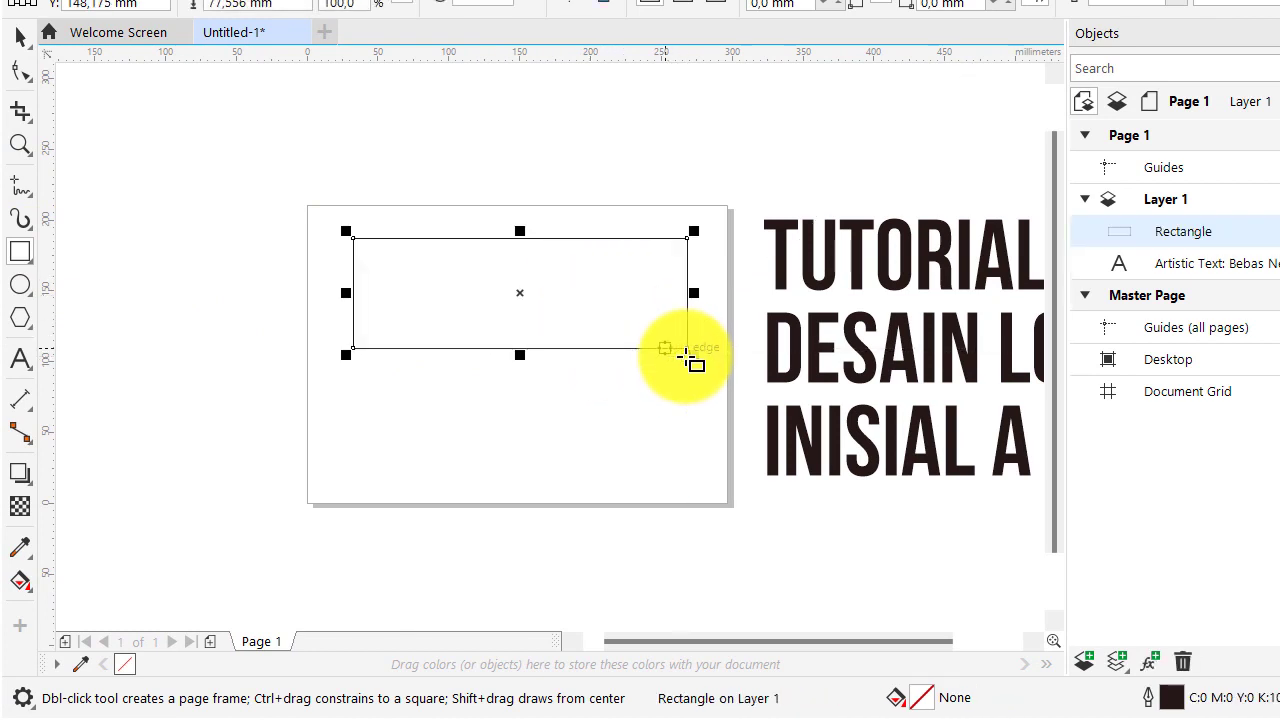
{"action": "key", "text": "Delete"}
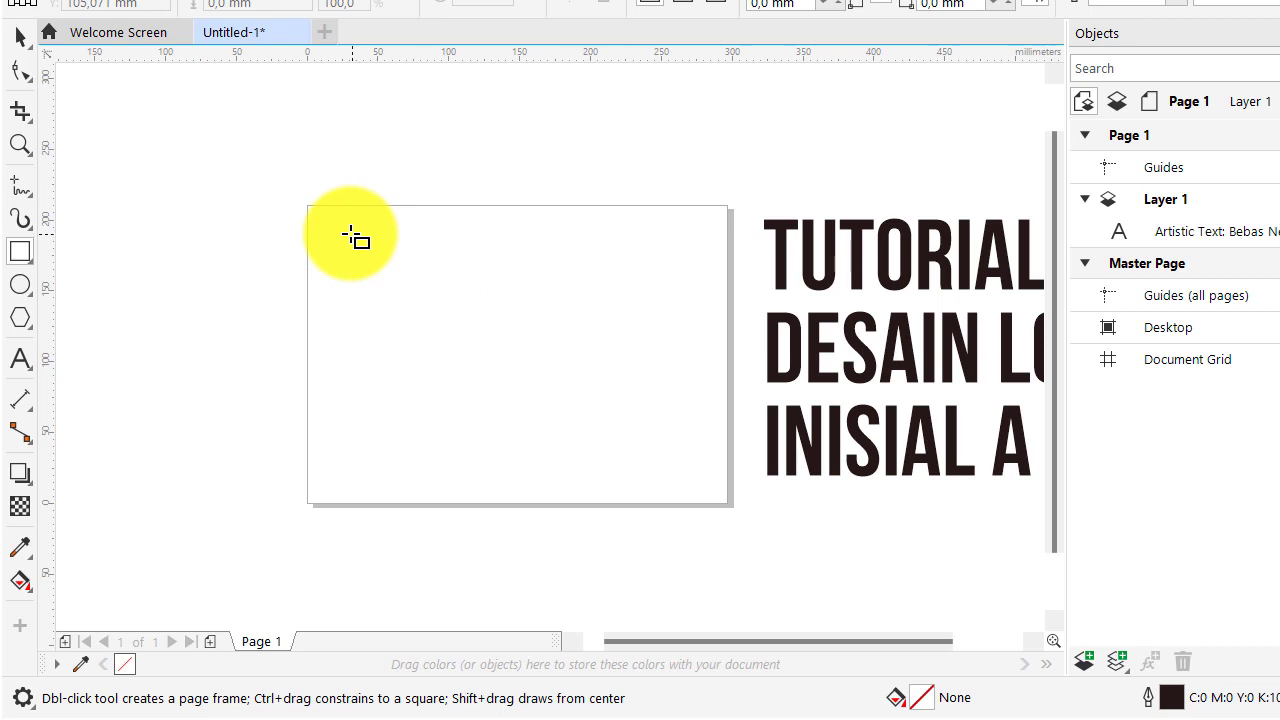
- Draw a perfect square about 178 mm wide on the page, starting near the page's upper-left corner
{"action": "left_click_drag", "start_coordinate": [350, 233], "coordinate": [603, 428]}
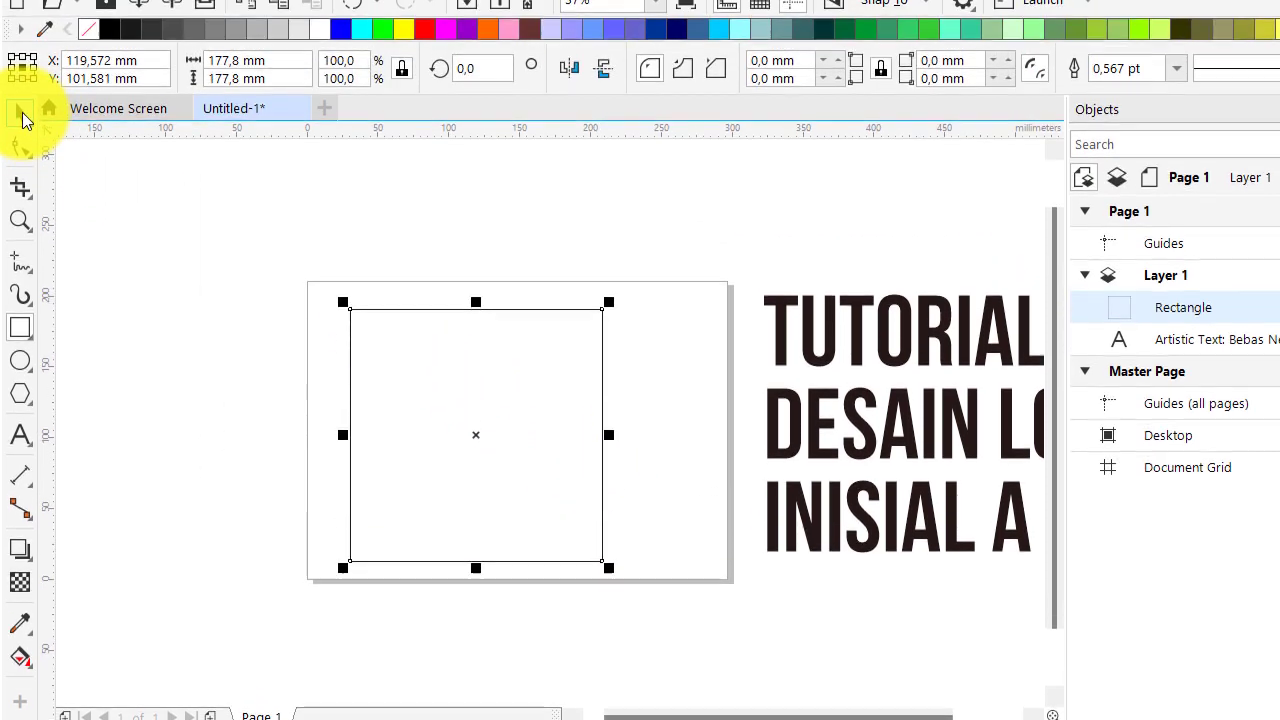
{"action": "left_click", "coordinate": [22, 116]}
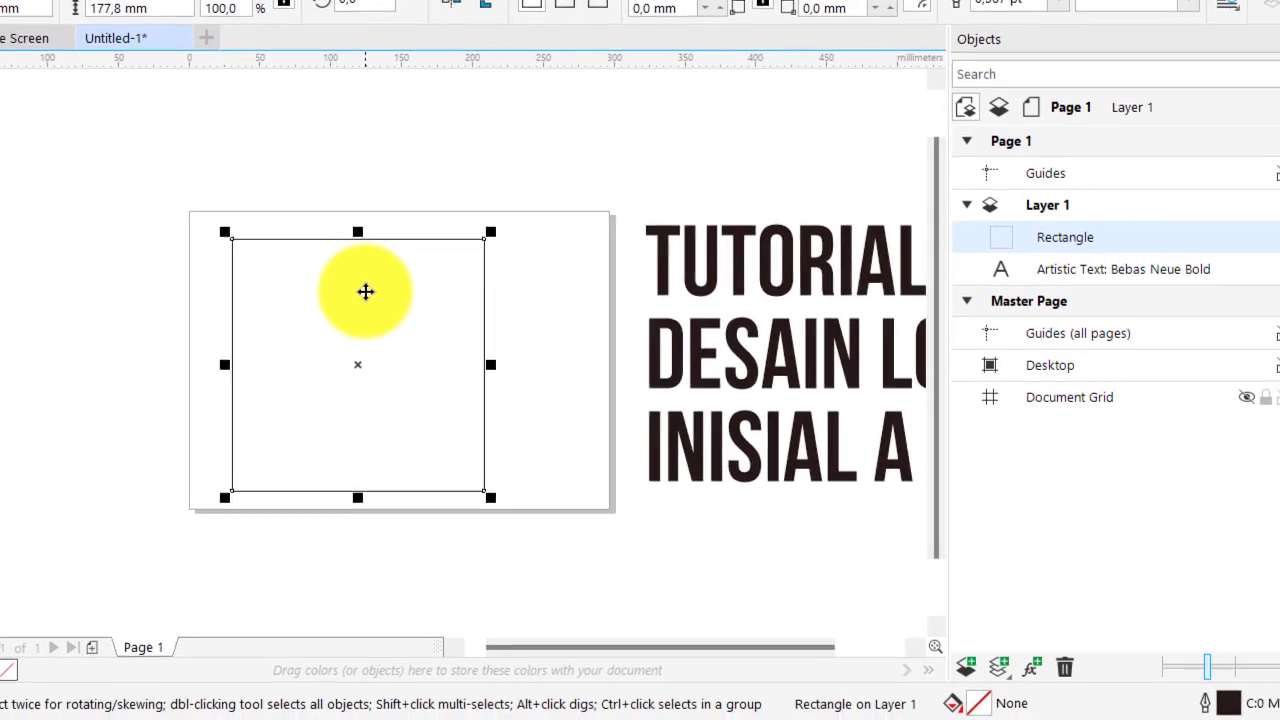
{"action": "left_click_drag", "start_coordinate": [484, 326], "coordinate": [486, 326]}
- Rotate the square about its centre by 45 degrees clockwise, to an angle of 315, so it stands as a diamond
{"action": "left_click", "coordinate": [347, 286]}
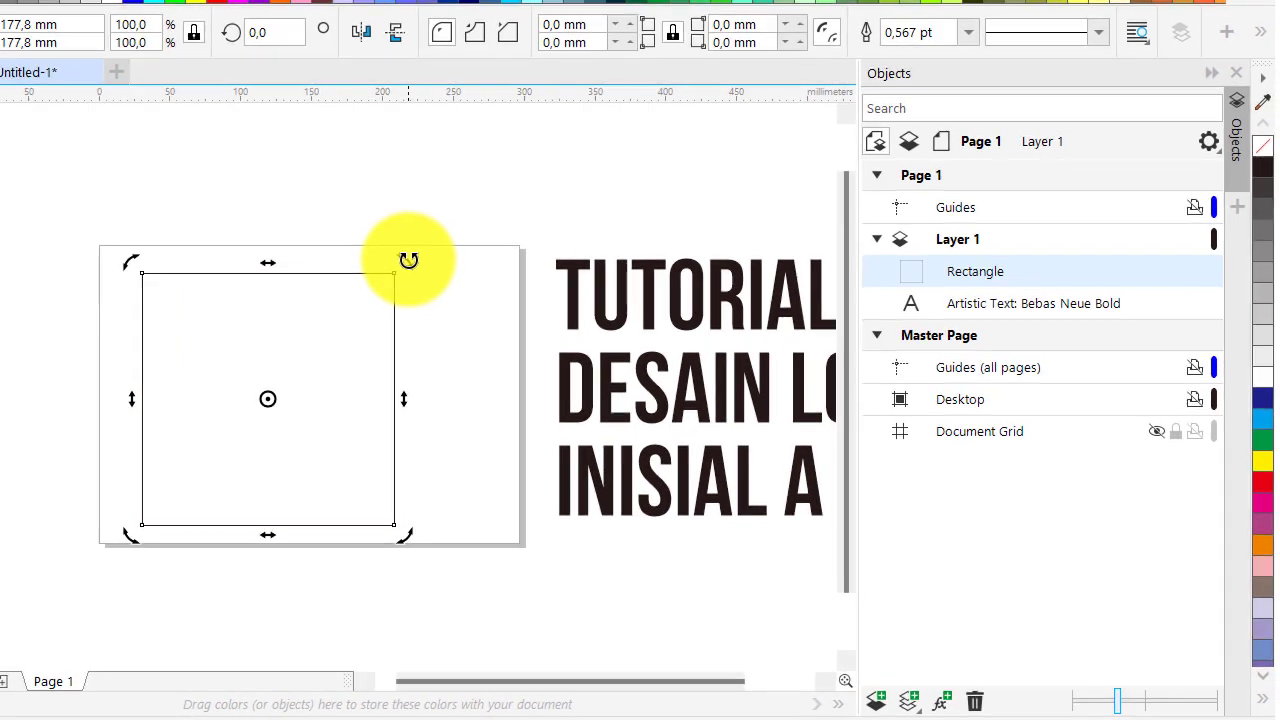
{"action": "left_click_drag", "start_coordinate": [479, 220], "coordinate": [479, 220]}
{"action": "left_click_drag", "start_coordinate": [408, 260], "coordinate": [473, 395]}
{"action": "left_click", "coordinate": [500, 376]}
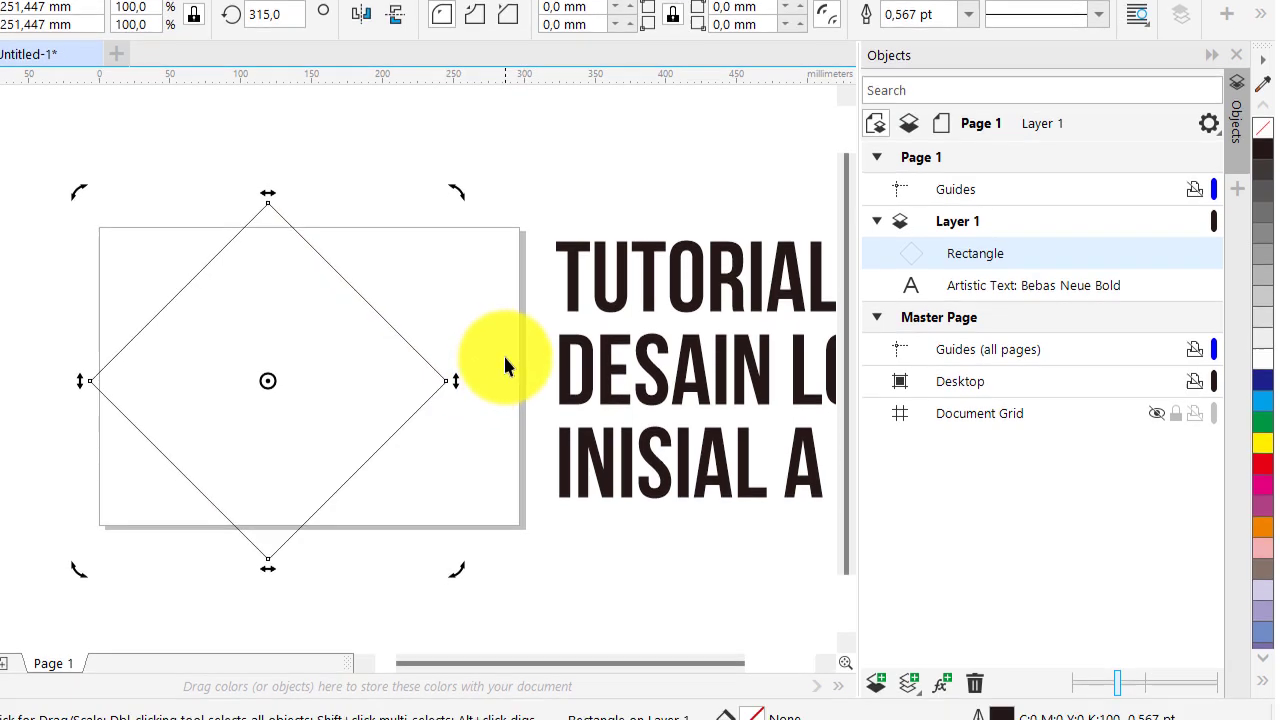
{"action": "left_click", "coordinate": [358, 340]}
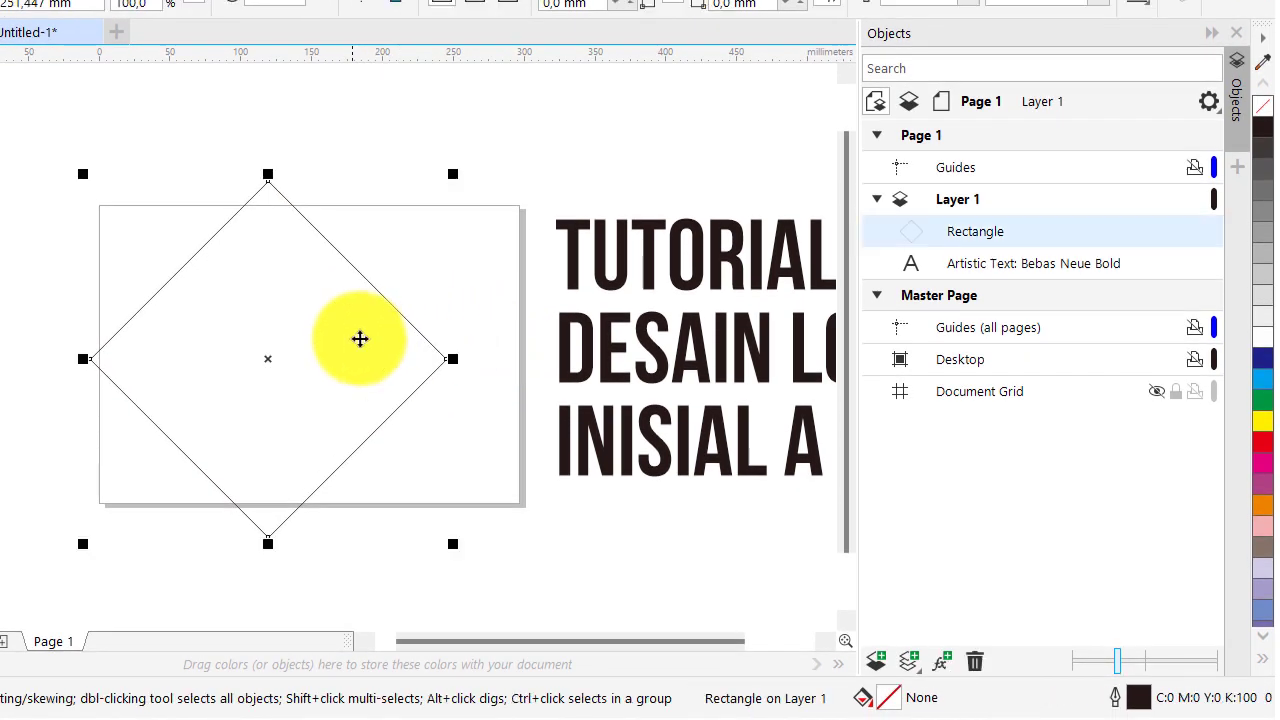
{"action": "left_click", "coordinate": [483, 298]}
- Convert the rotated square to curves
{"action": "left_click", "coordinate": [320, 333]}
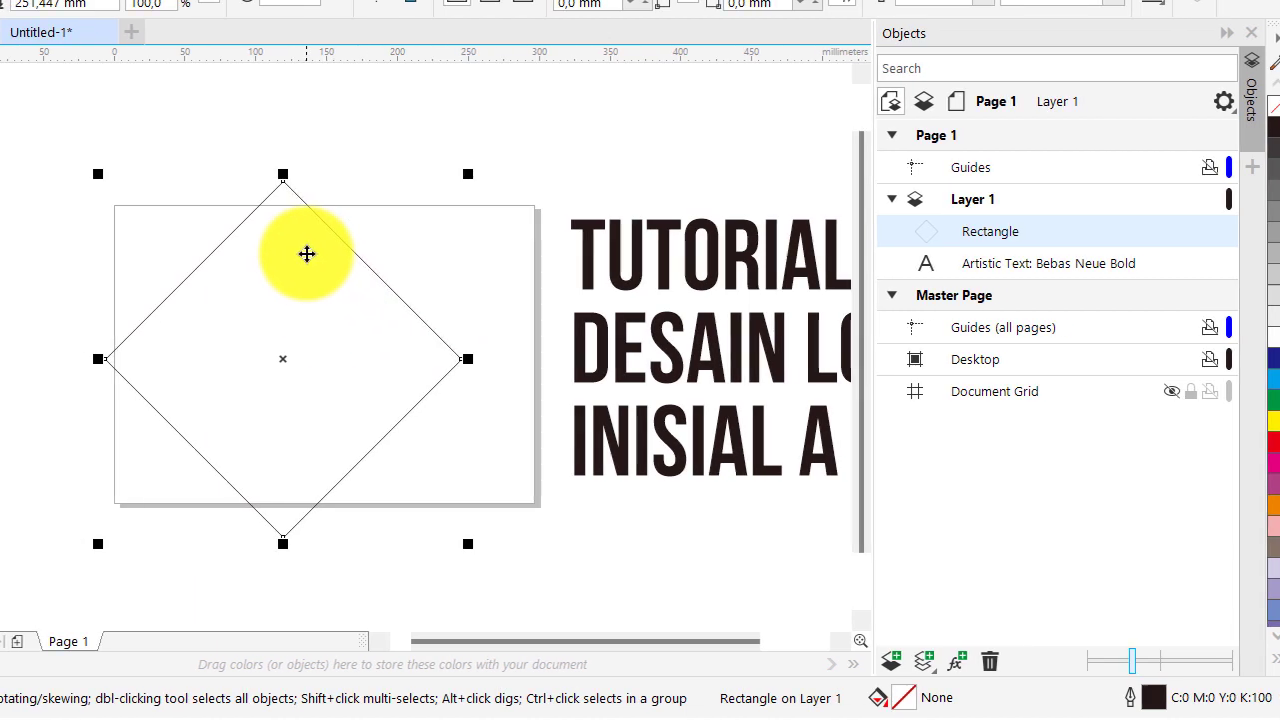
{"action": "right_click", "coordinate": [361, 254]}
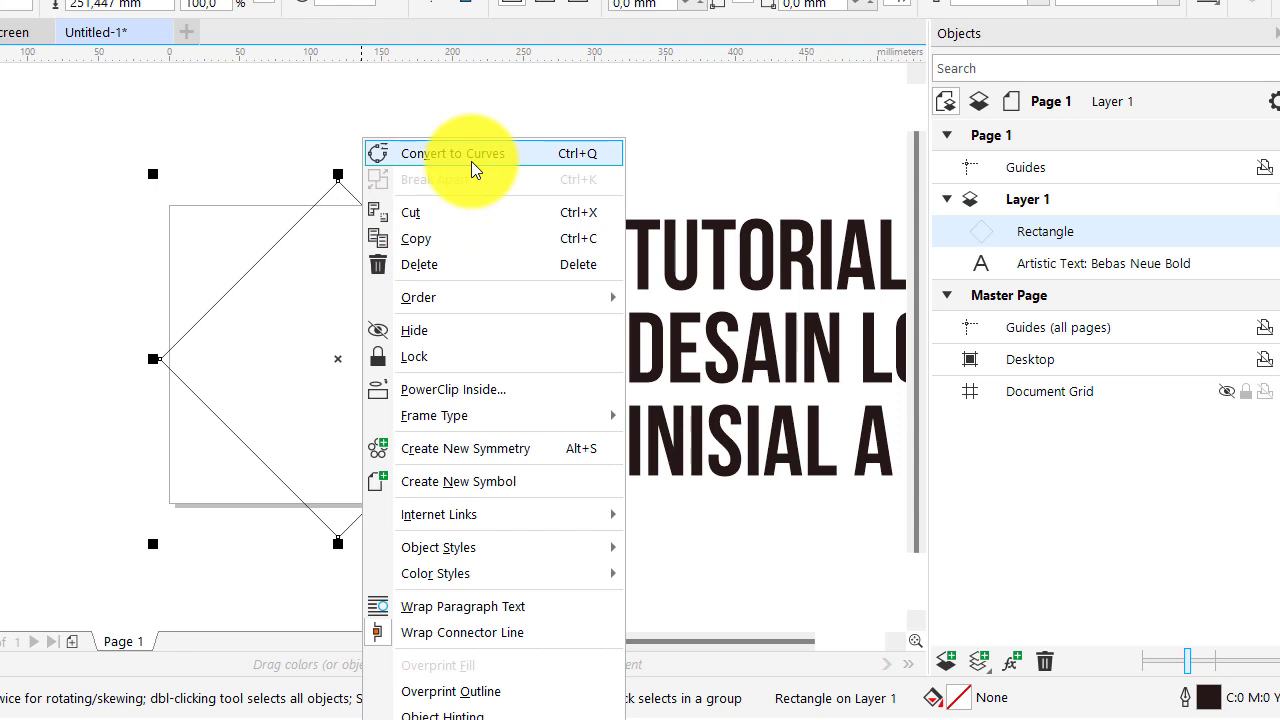
{"action": "left_click", "coordinate": [310, 283]}
{"action": "left_click", "coordinate": [422, 192]}
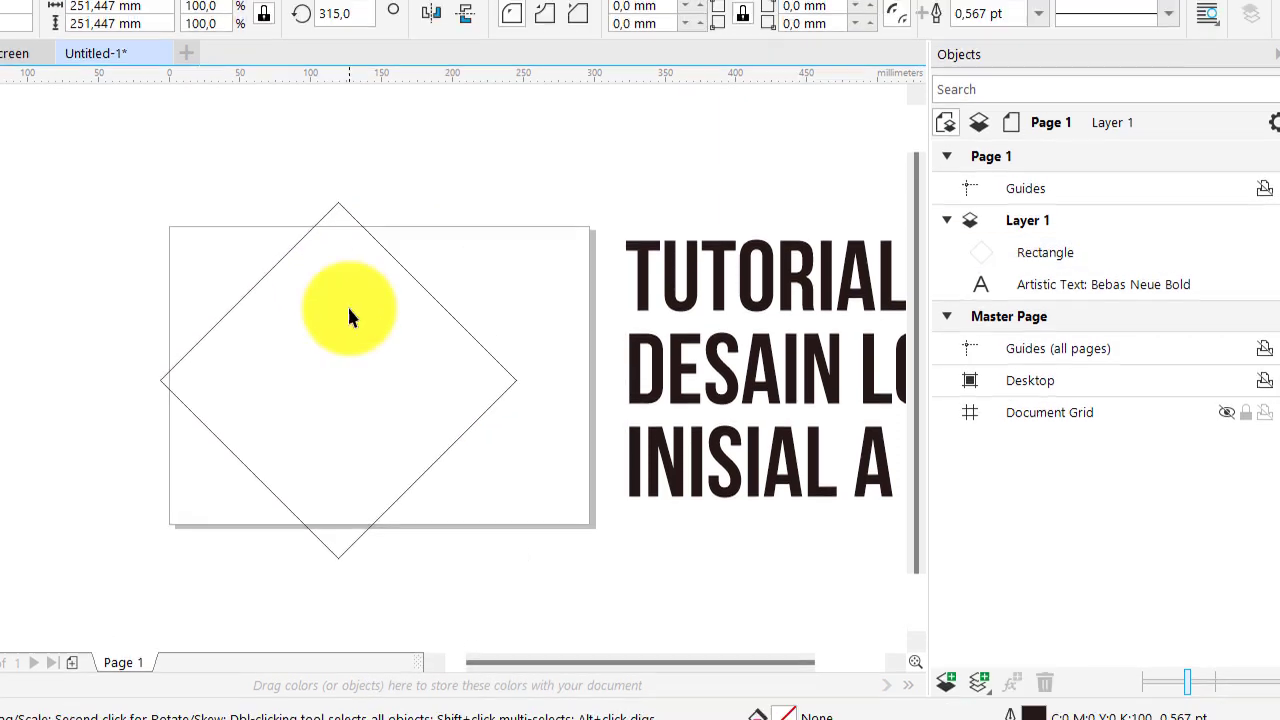
{"action": "left_click", "coordinate": [348, 289]}
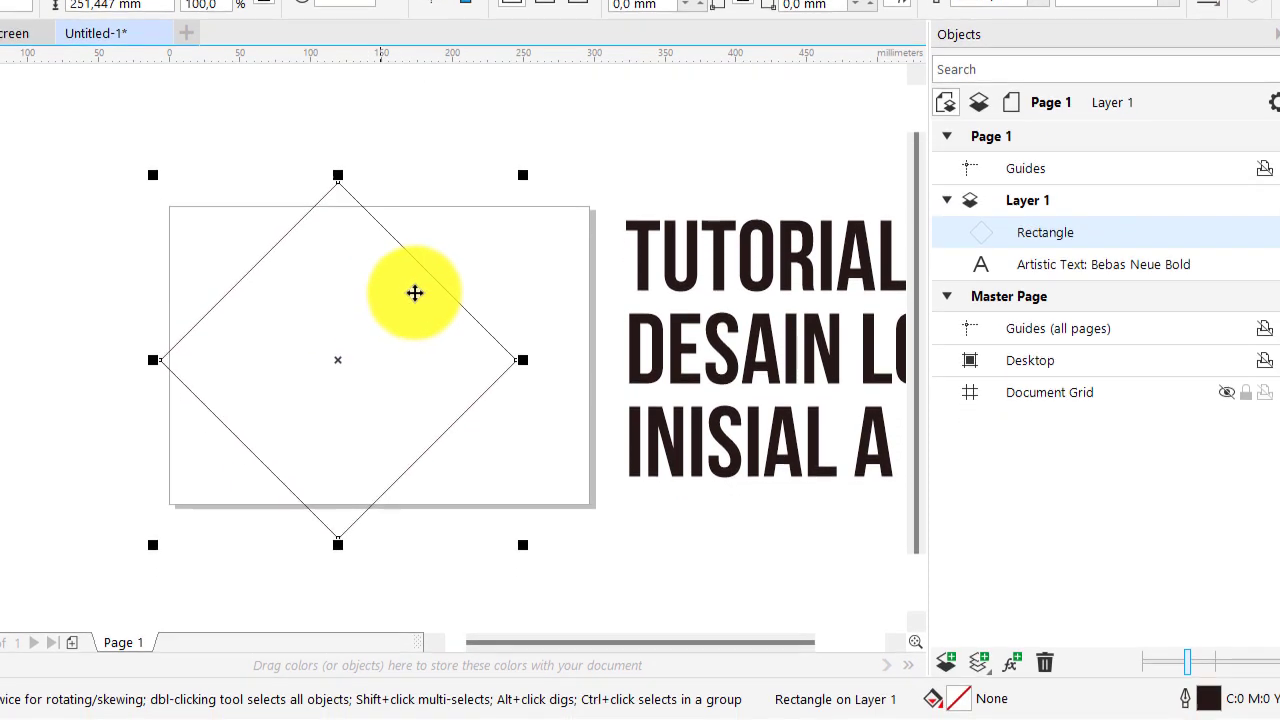
{"action": "right_click", "coordinate": [398, 296]}
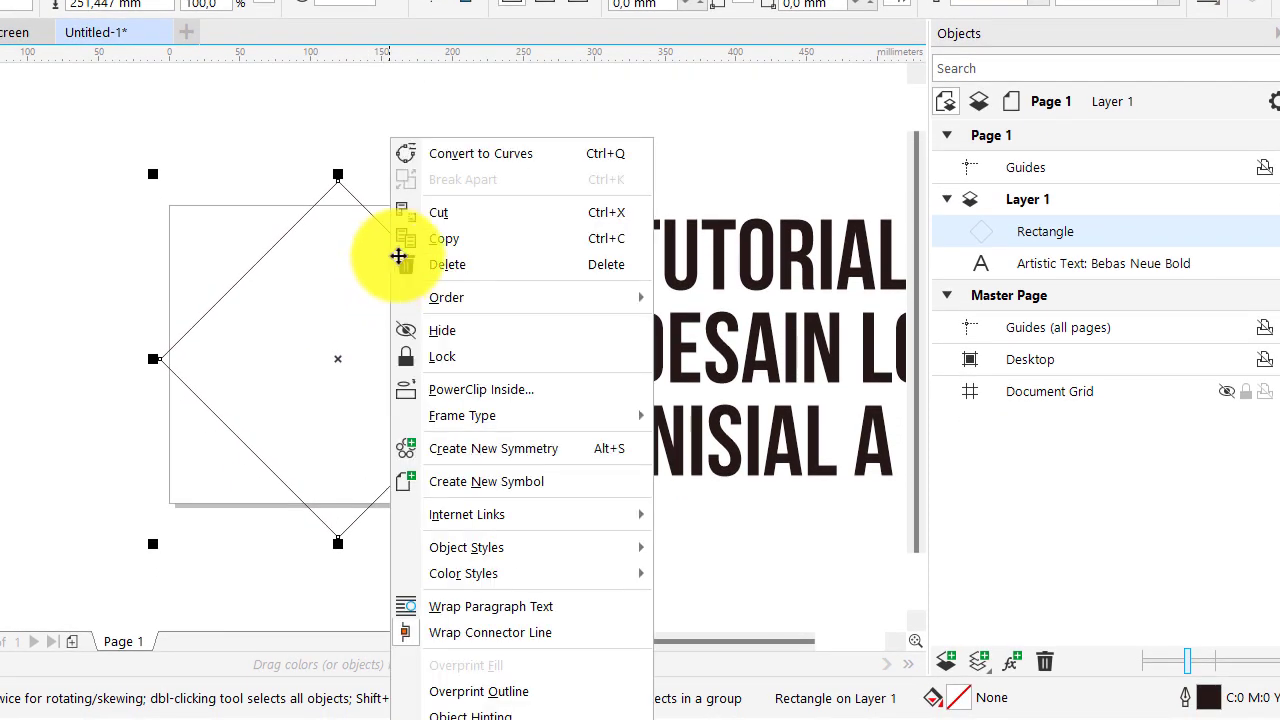
{"action": "left_click", "coordinate": [478, 155]}
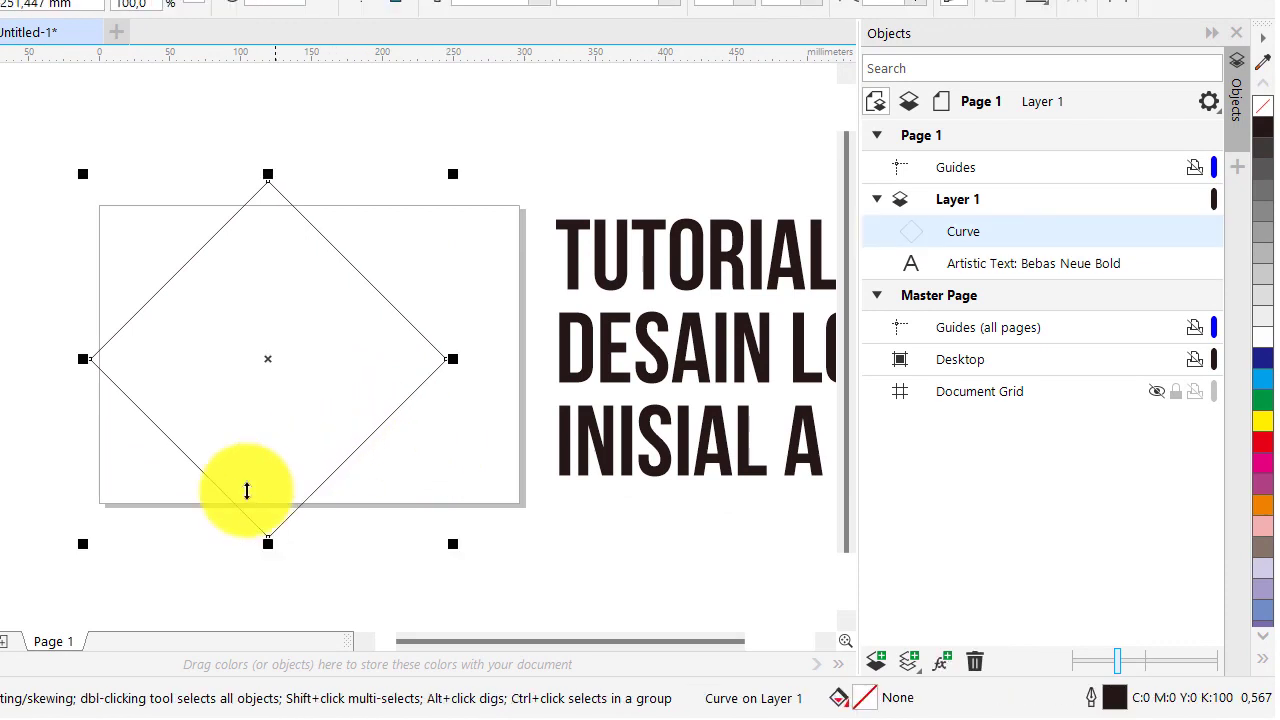
- Remove the diamond's bottom node with the Shape tool so the curve becomes a triangle
{"action": "scroll", "coordinate": [249, 486], "scroll_direction": "up", "scroll_amount": 2}
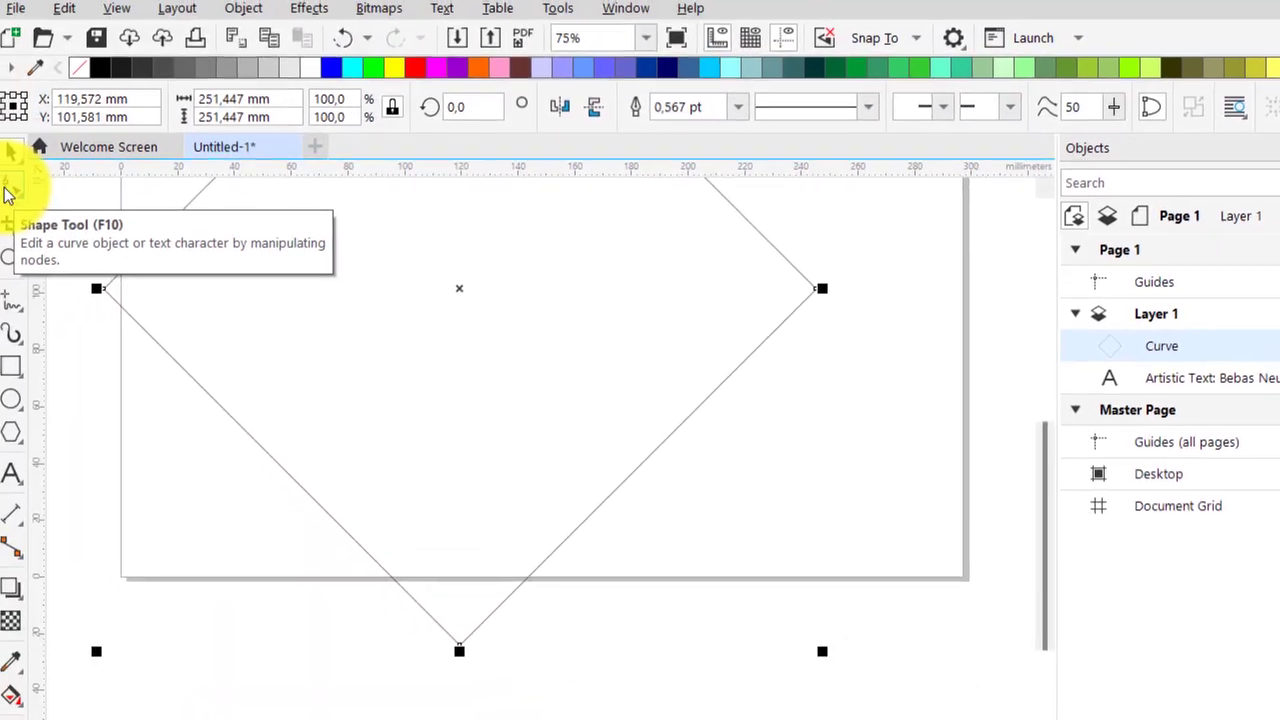
{"action": "left_click", "coordinate": [8, 192]}
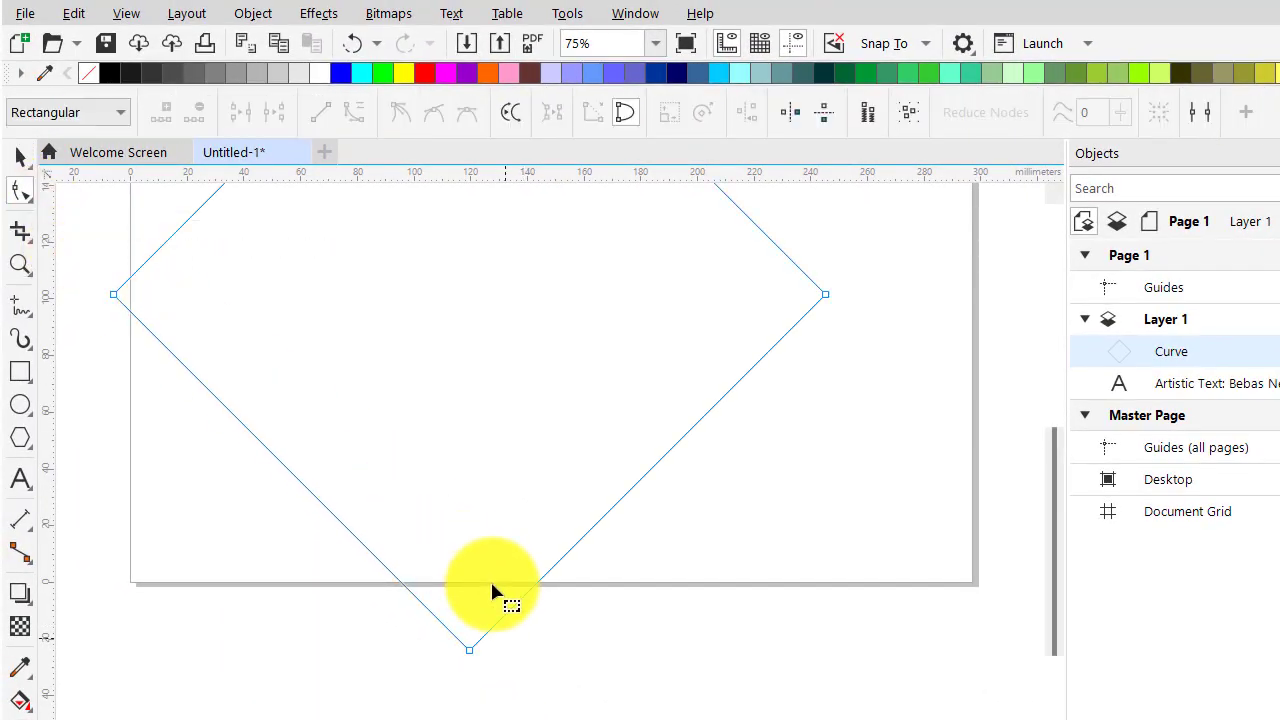
{"action": "scroll", "coordinate": [490, 590], "scroll_direction": "down", "scroll_amount": 3}
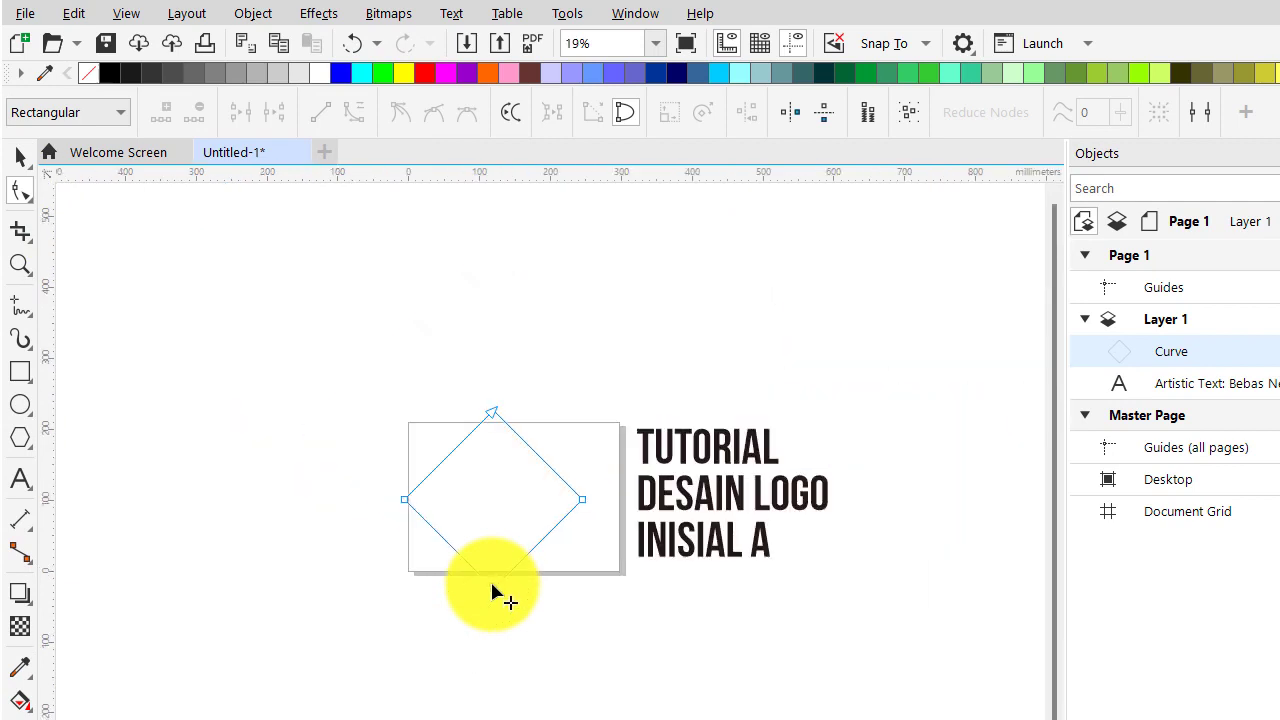
{"action": "scroll", "coordinate": [490, 592], "scroll_direction": "up", "scroll_amount": 2}
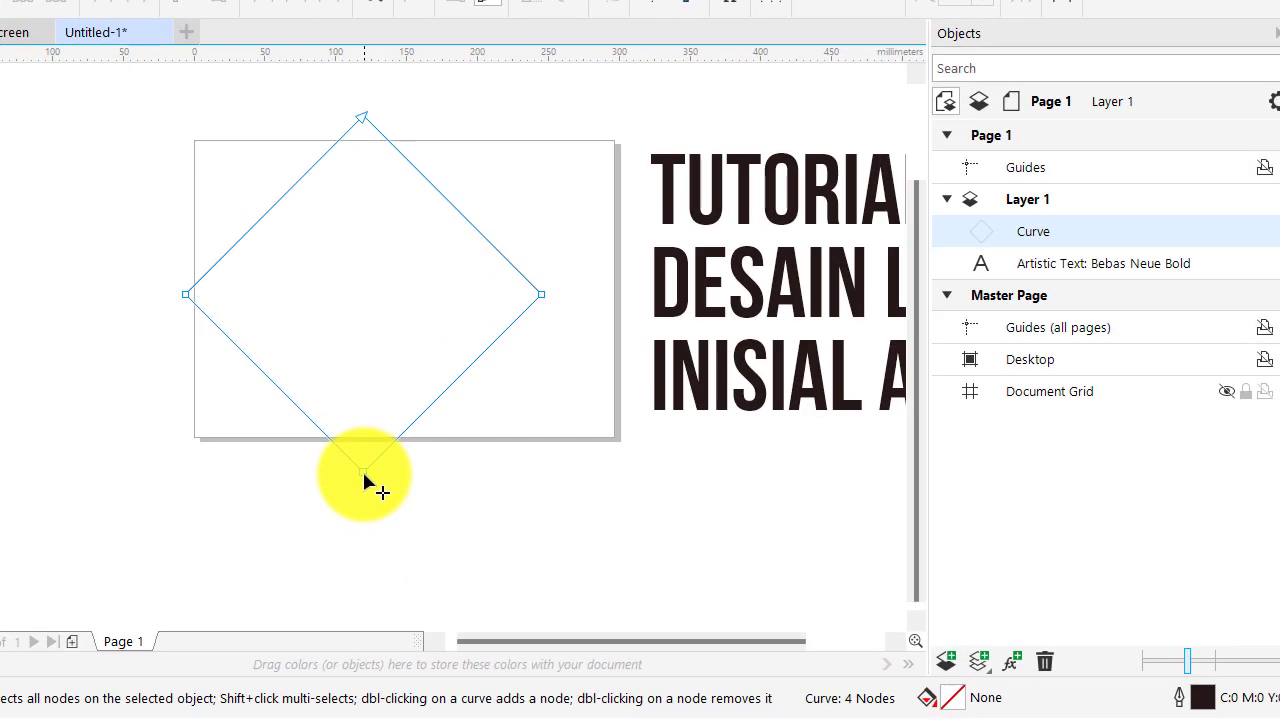
{"action": "double_click", "coordinate": [500, 590]}
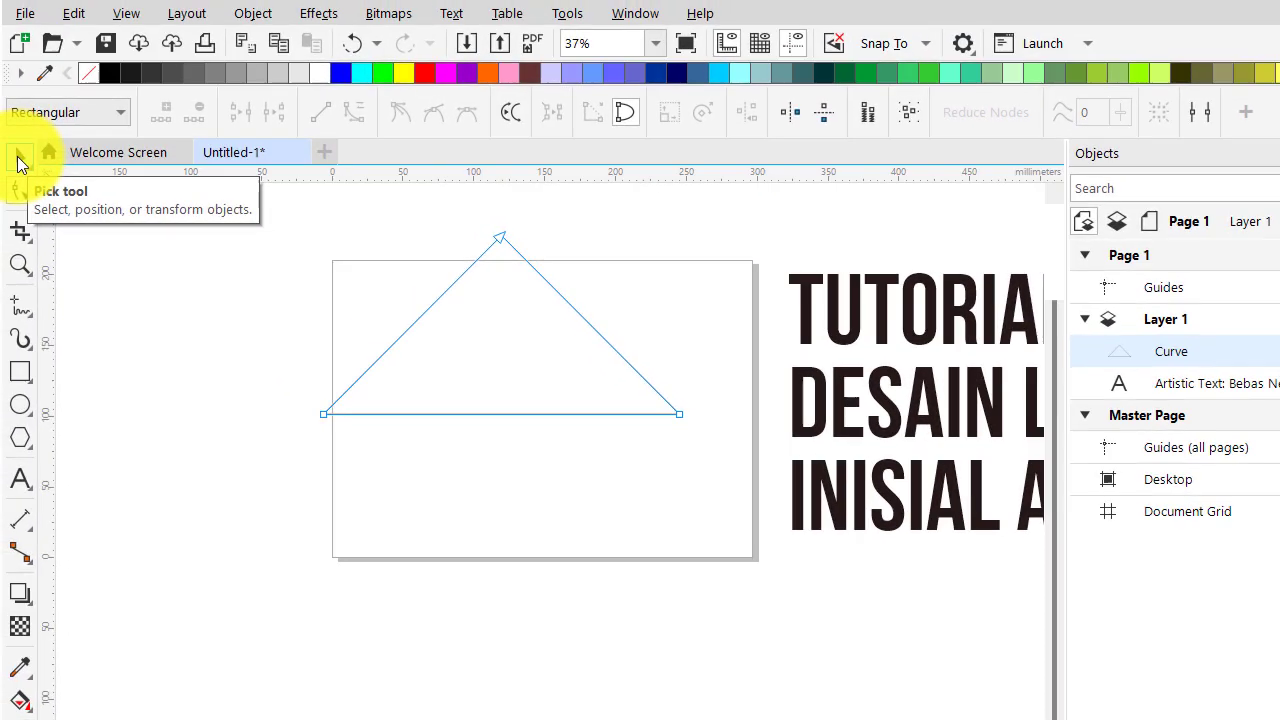
- Move the triangle down and to the right so it lies entirely inside the page
{"action": "left_click", "coordinate": [18, 163]}
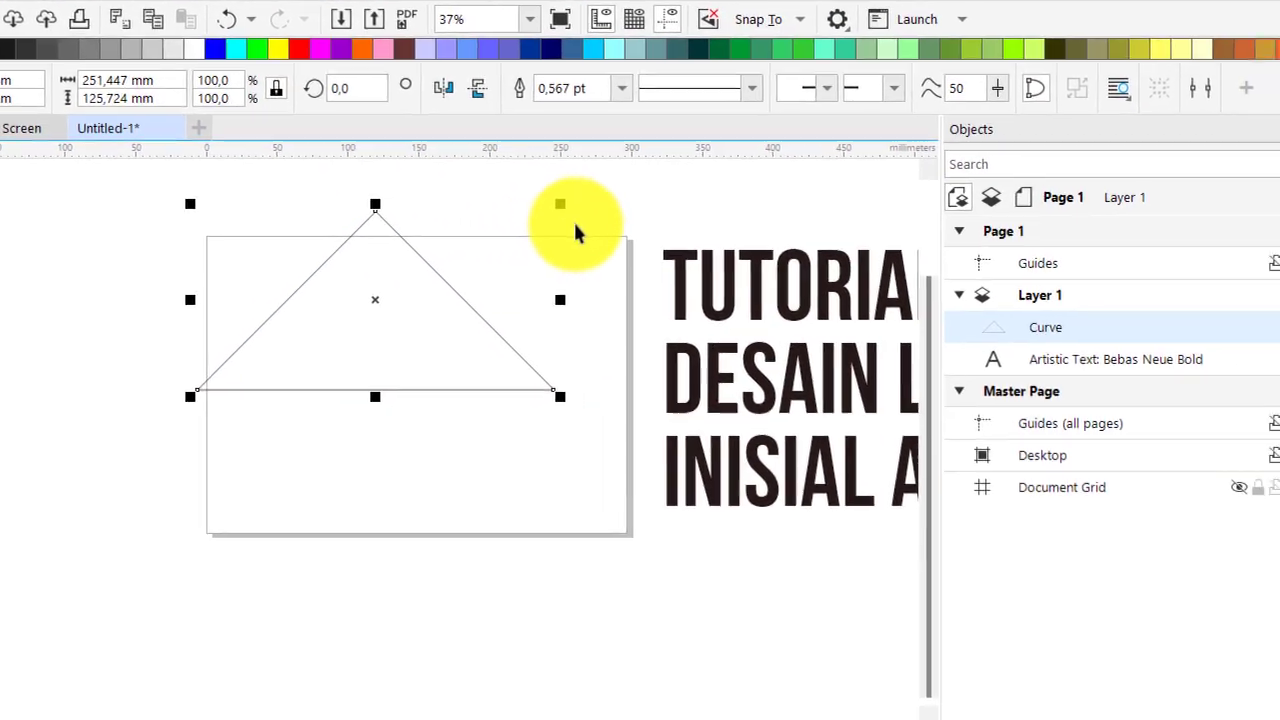
{"action": "left_click", "coordinate": [571, 350]}
{"action": "left_click", "coordinate": [296, 304]}
{"action": "left_click_drag", "start_coordinate": [296, 304], "coordinate": [327, 350]}
{"action": "left_click_drag", "start_coordinate": [397, 302], "coordinate": [414, 310]}
{"action": "left_click", "coordinate": [558, 259]}
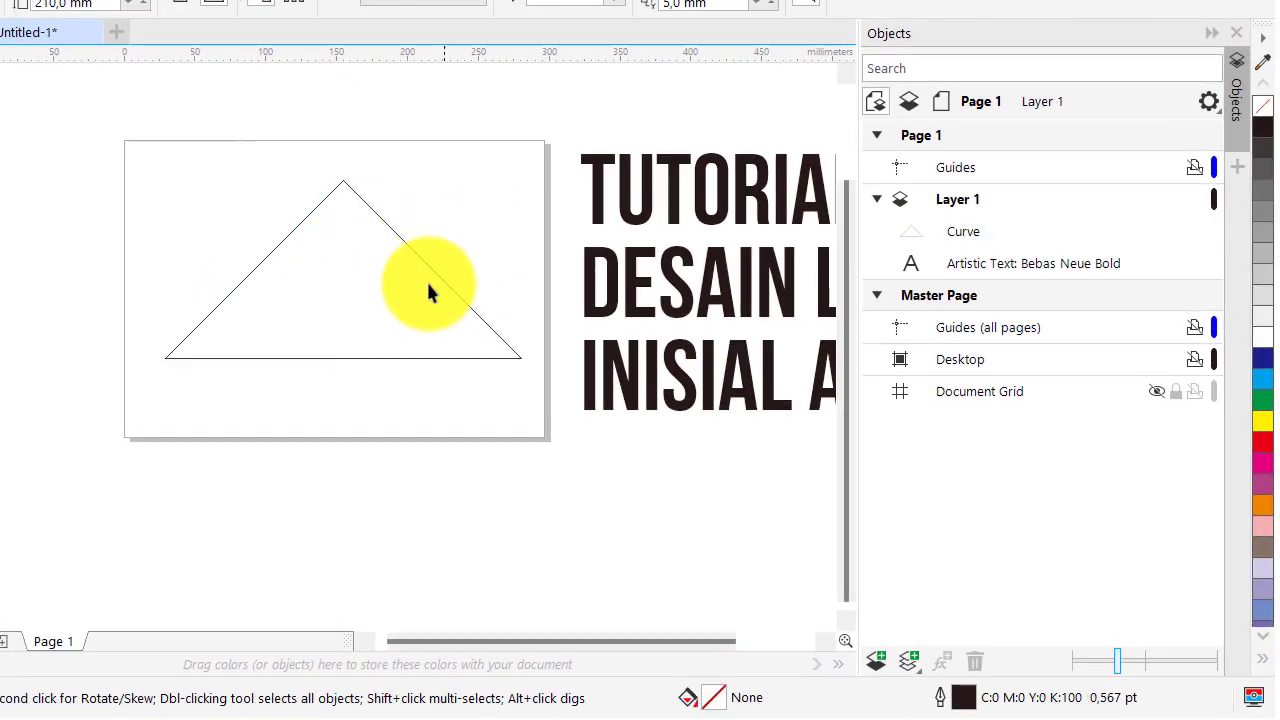
- Narrow the triangle horizontally to about 59.3% of its width from its right side, keeping its height
{"action": "left_click", "coordinate": [497, 327]}
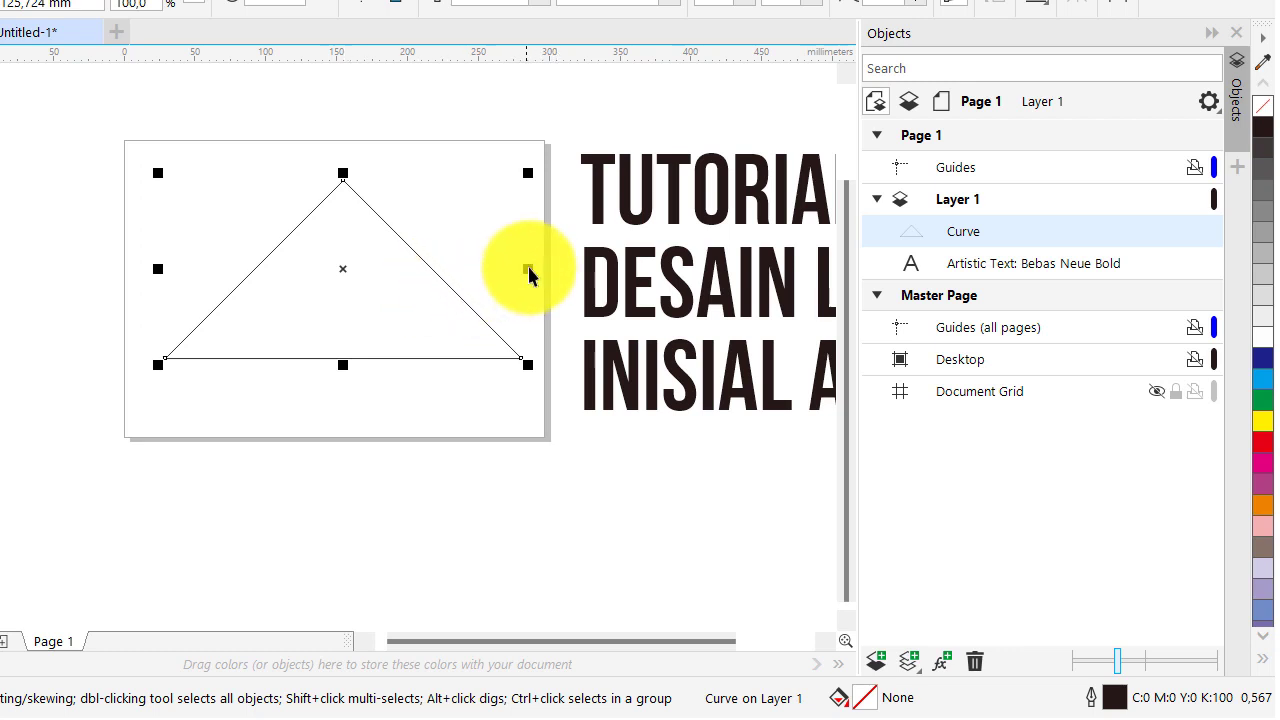
{"action": "left_click_drag", "start_coordinate": [528, 268], "coordinate": [386, 280]}
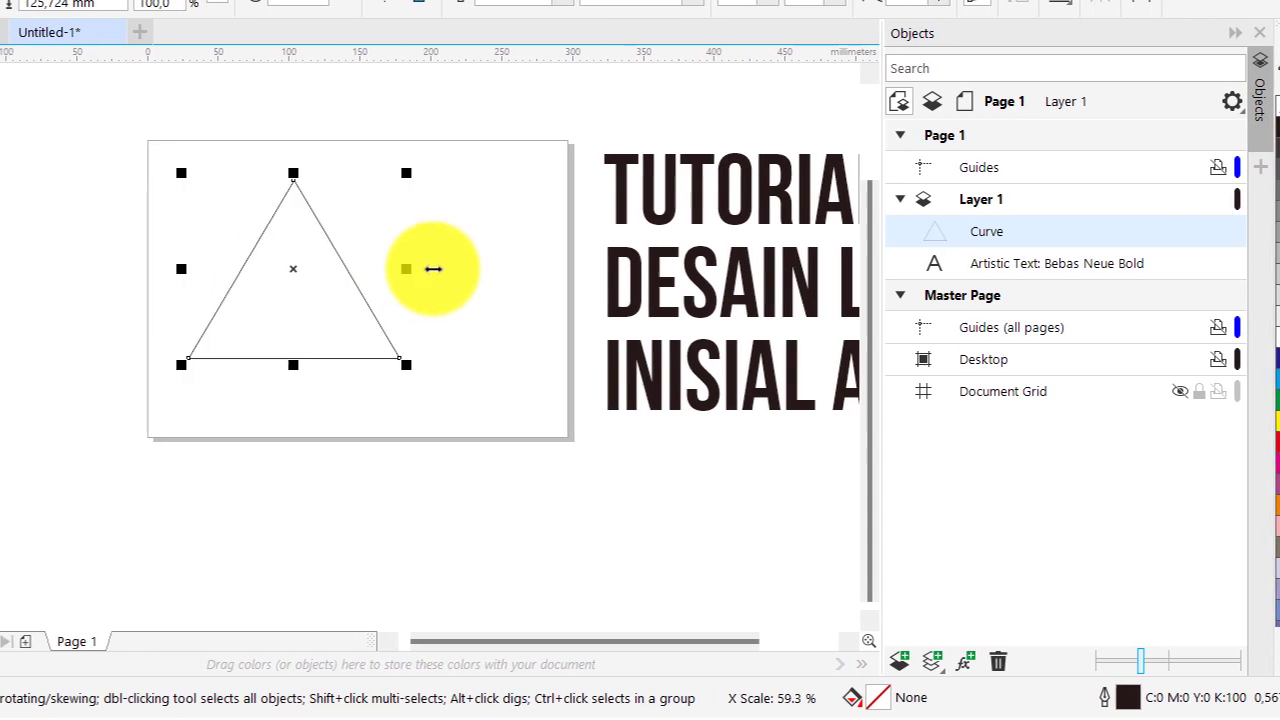
- Move the triangle about 50 mm to the right and slightly down so it sits near the page's centre
{"action": "left_click", "coordinate": [367, 277]}
{"action": "left_click_drag", "start_coordinate": [268, 297], "coordinate": [410, 292]}
{"action": "left_click", "coordinate": [574, 243]}
{"action": "scroll", "coordinate": [460, 283], "scroll_direction": "up", "scroll_amount": 1}
{"action": "scroll", "coordinate": [390, 290], "scroll_direction": "up", "scroll_amount": 2}
{"action": "left_click", "coordinate": [360, 294]}
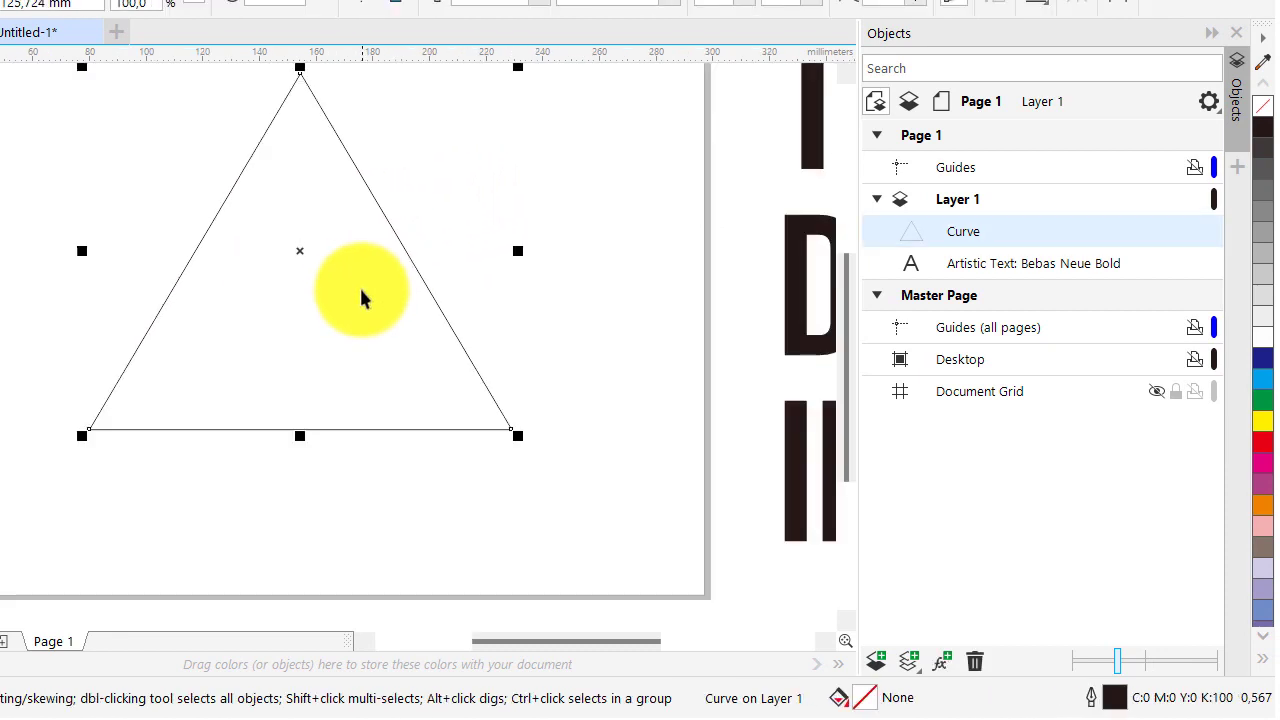
{"action": "mouse_move", "coordinate": [349, 263]}
{"action": "left_mouse_down"}
{"action": "mouse_move", "coordinate": [351, 294]}
{"action": "mouse_move", "coordinate": [364, 281]}
{"action": "left_mouse_up"}
{"action": "left_click", "coordinate": [453, 259]}
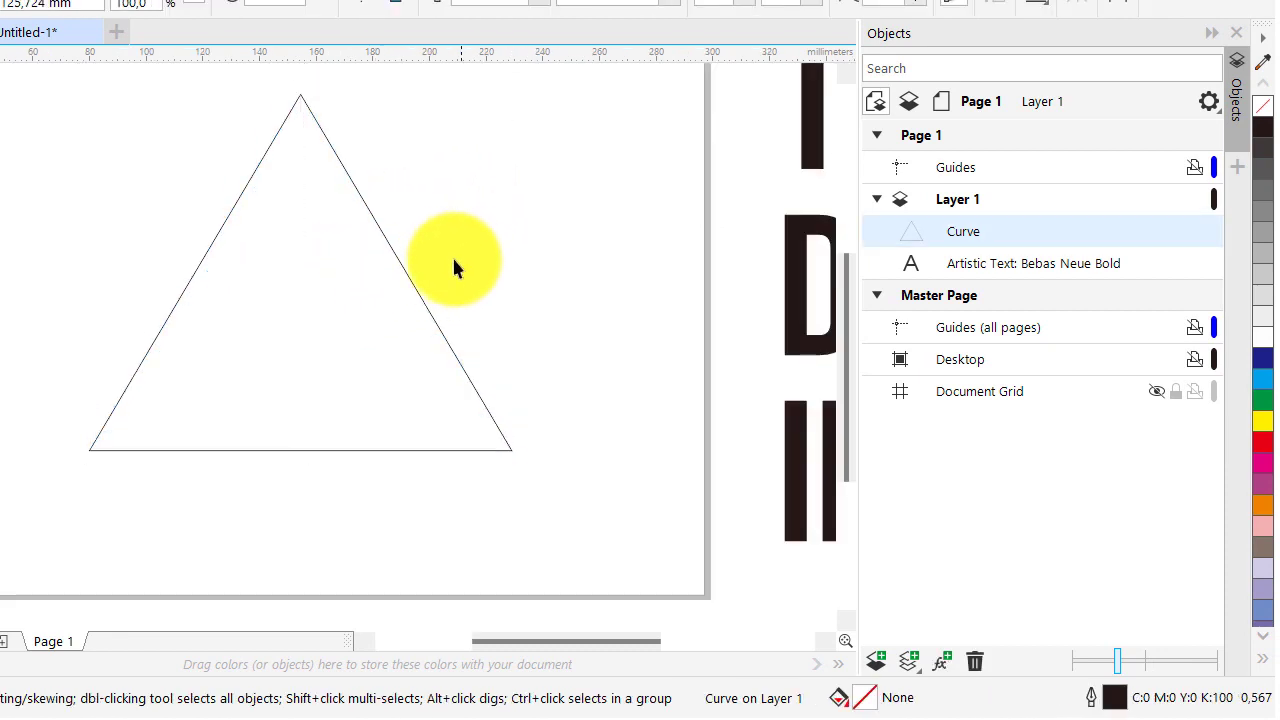
{"action": "left_click", "coordinate": [346, 322]}
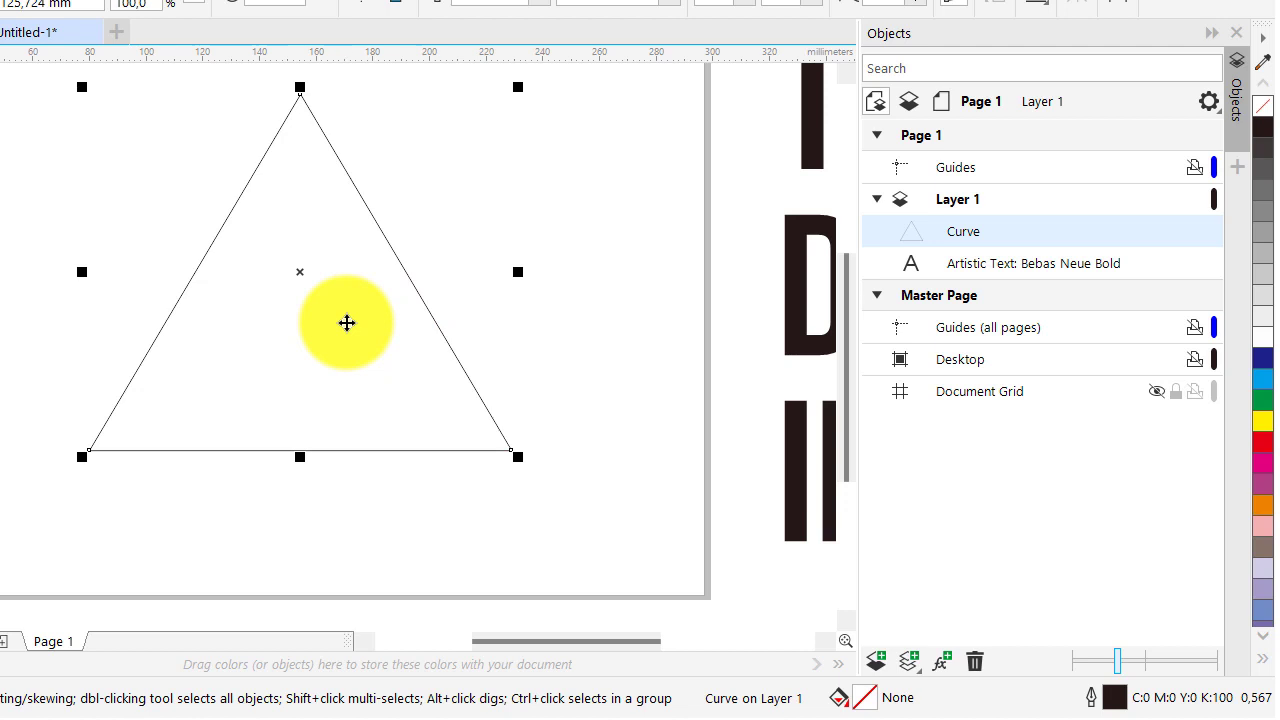
{"action": "left_click", "coordinate": [568, 285]}
{"action": "left_click", "coordinate": [392, 322]}
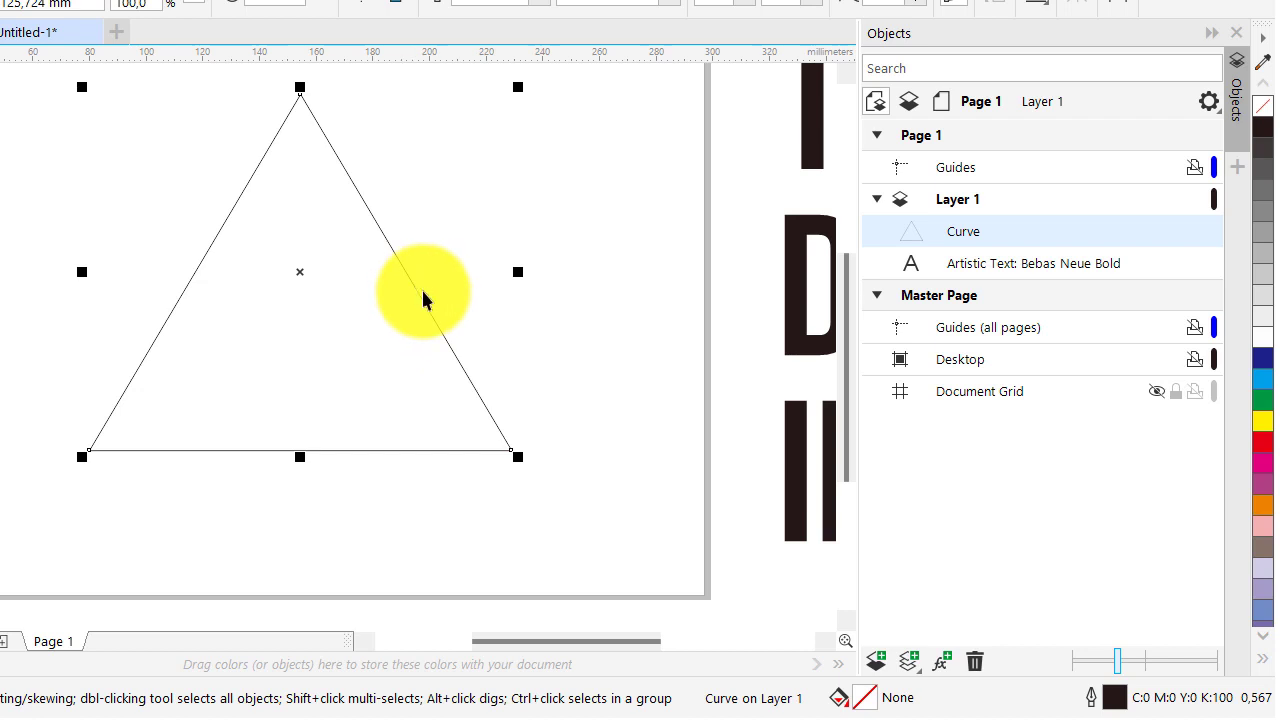
{"action": "left_click", "coordinate": [543, 314]}
{"action": "left_click", "coordinate": [352, 372]}
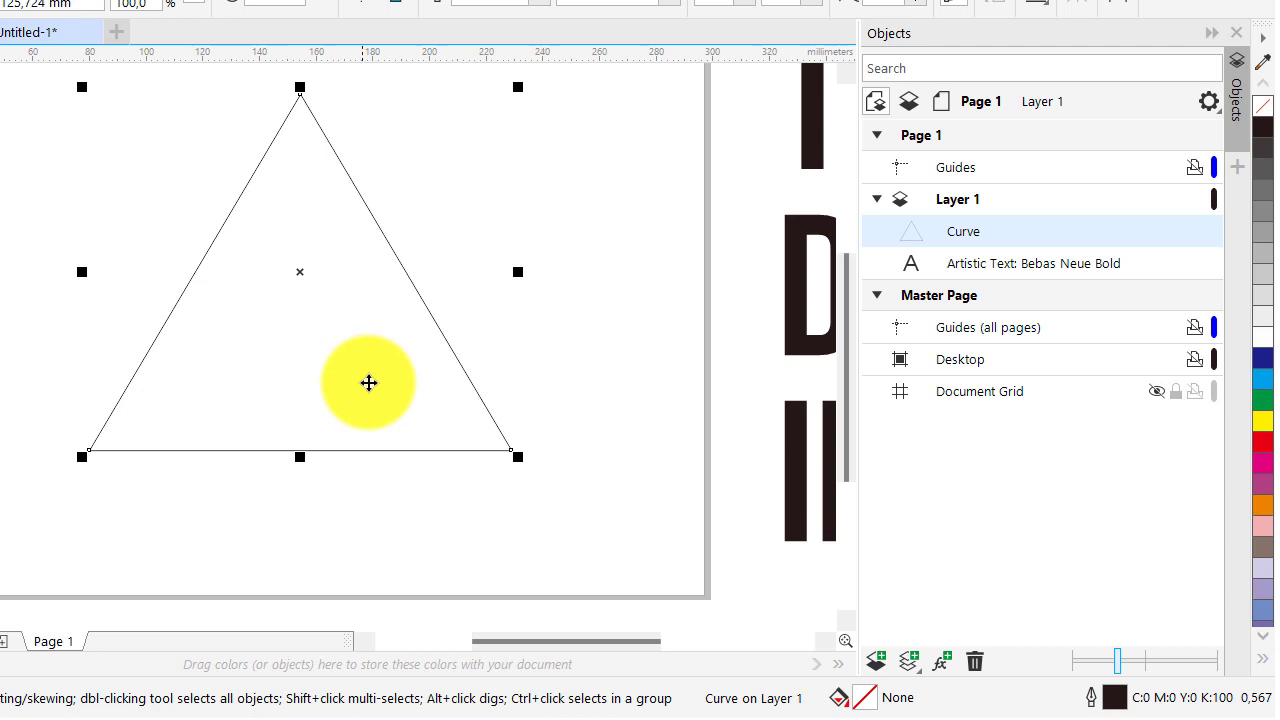
{"action": "key", "text": "h"}
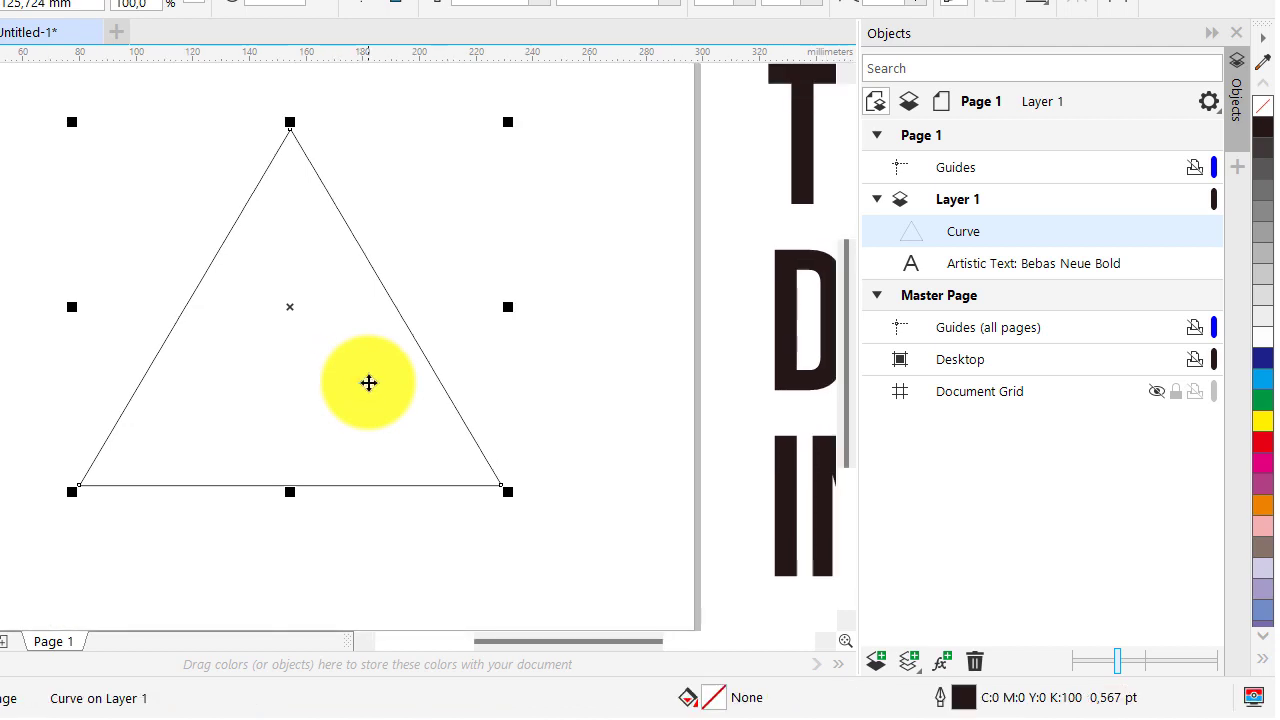
- Add the artistic text note "ctrl + d" in the empty page area left of the triangle
{"action": "left_click", "coordinate": [20, 358]}
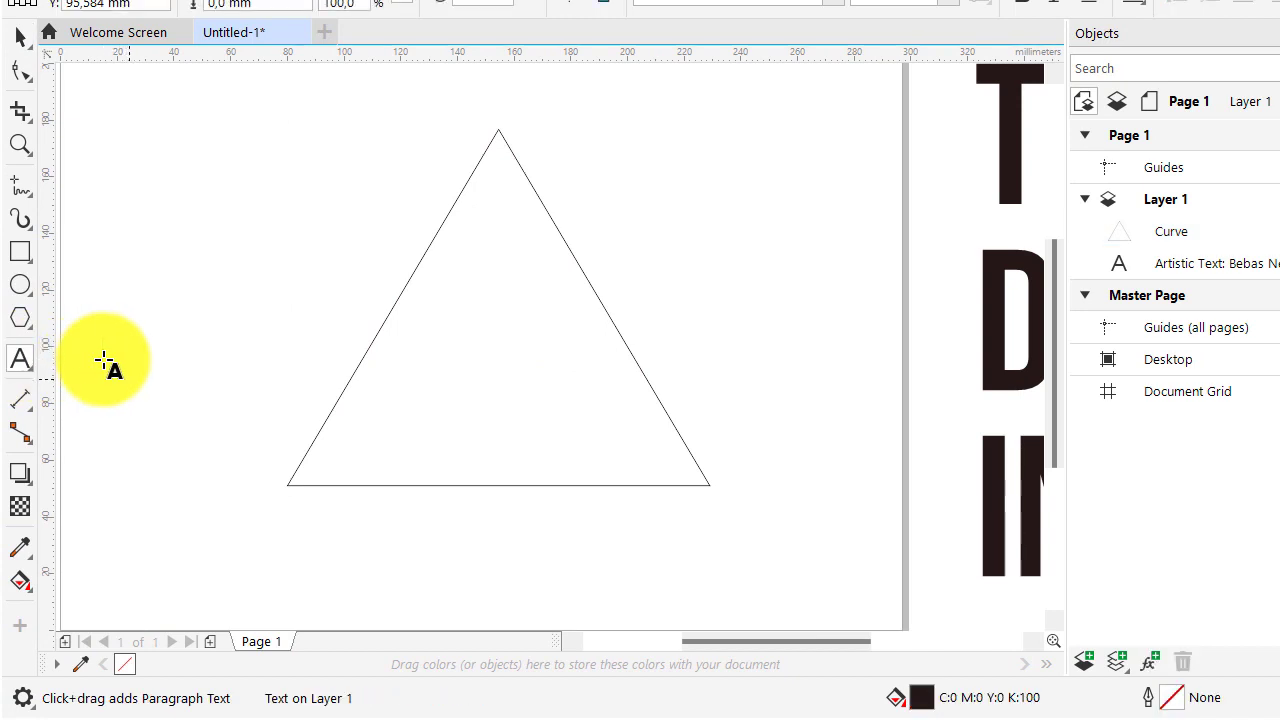
{"action": "left_click", "coordinate": [105, 362]}
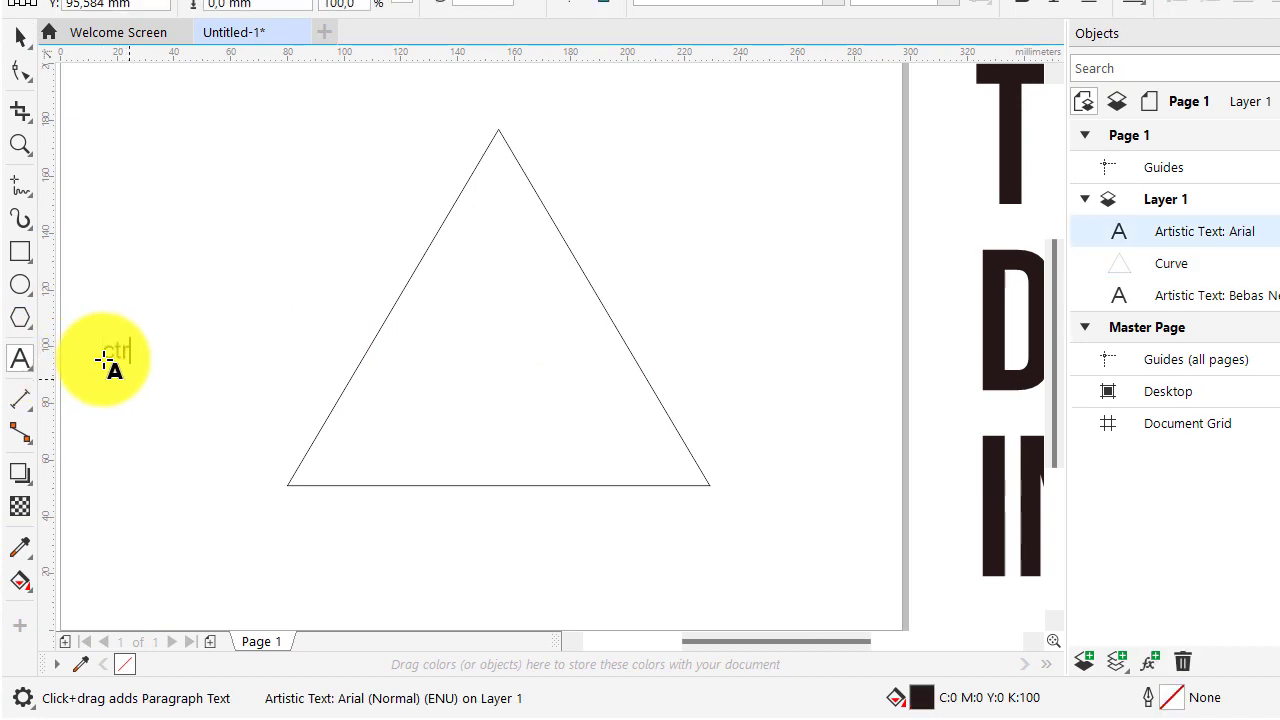
{"action": "key", "text": "BackSpace"}
{"action": "key", "text": "BackSpace"}
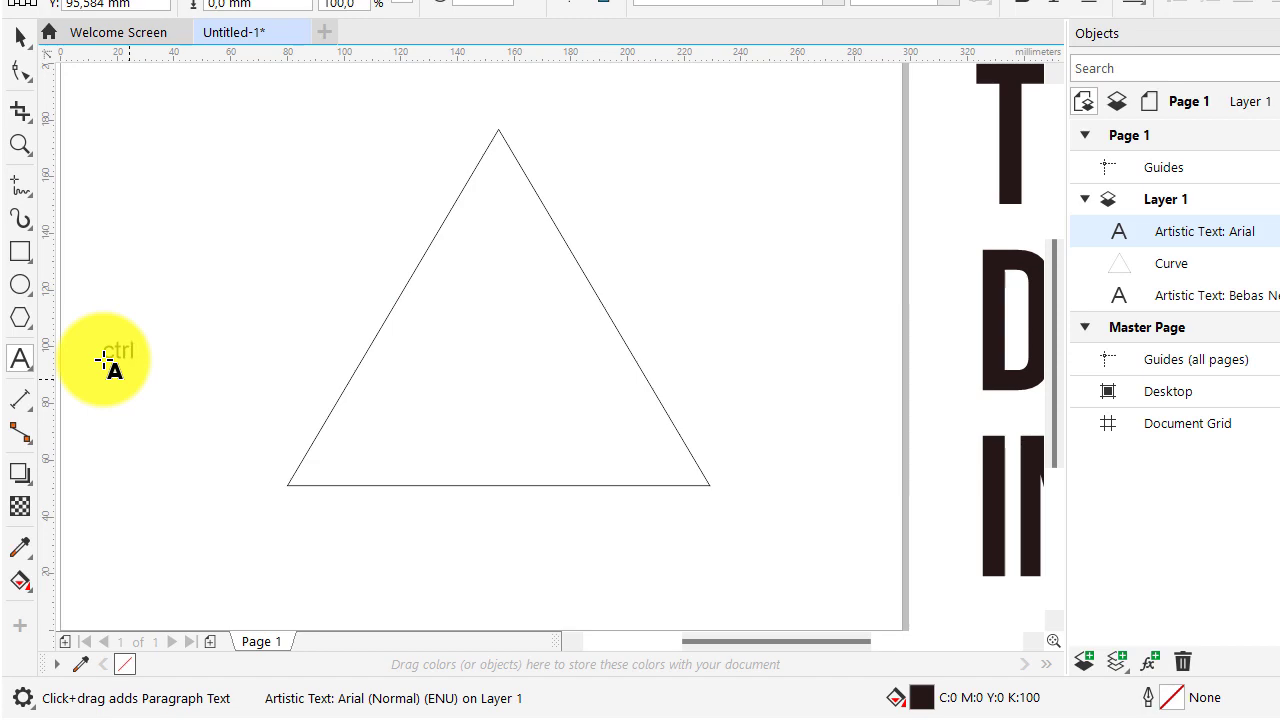
{"action": "type", "text": "+ d"}
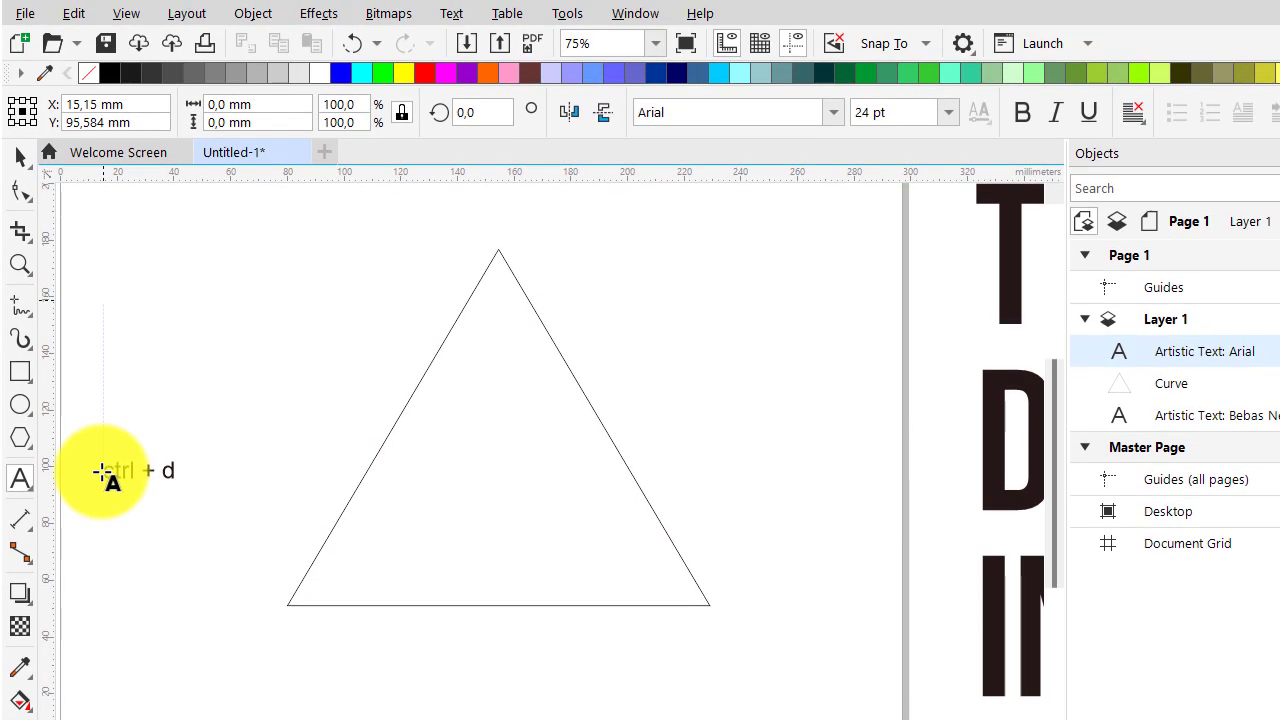
{"action": "left_click", "coordinate": [20, 37]}
{"action": "left_click", "coordinate": [144, 291]}
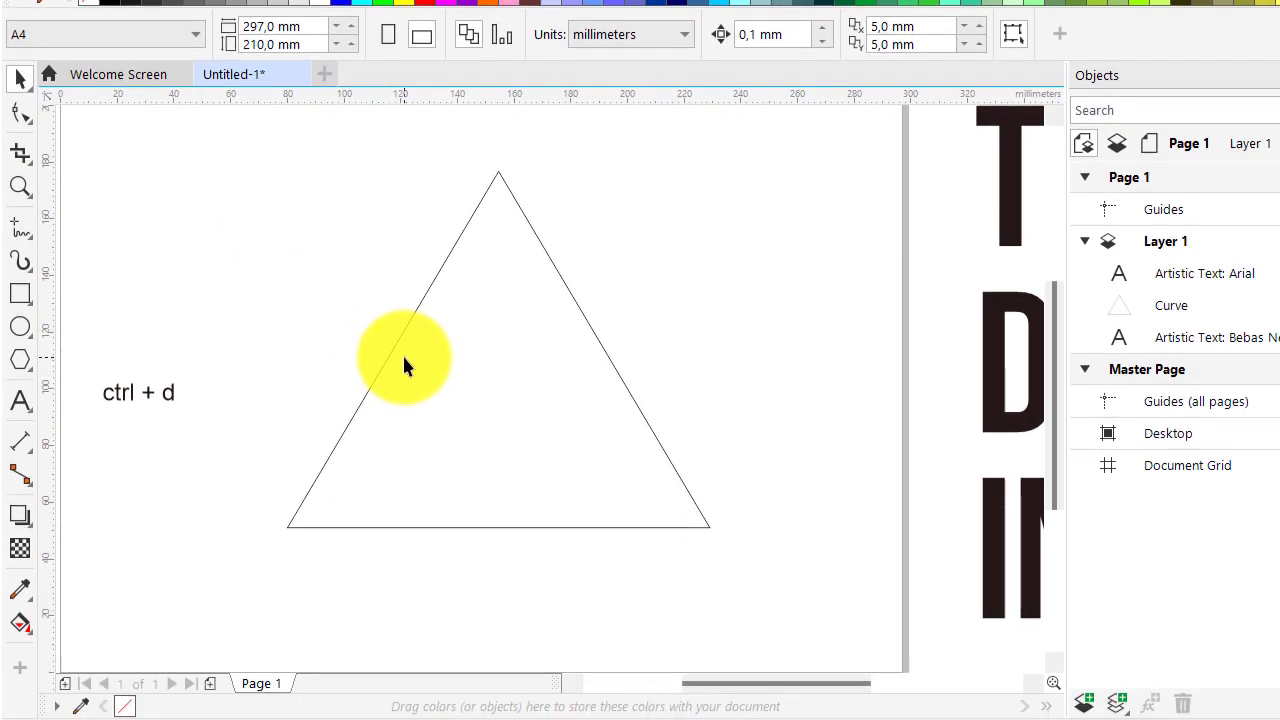
- Duplicate the triangle and move the copy up and to the right, partly overlapping the original
{"action": "left_click", "coordinate": [402, 405]}
{"action": "key", "text": "ctrl+d"}
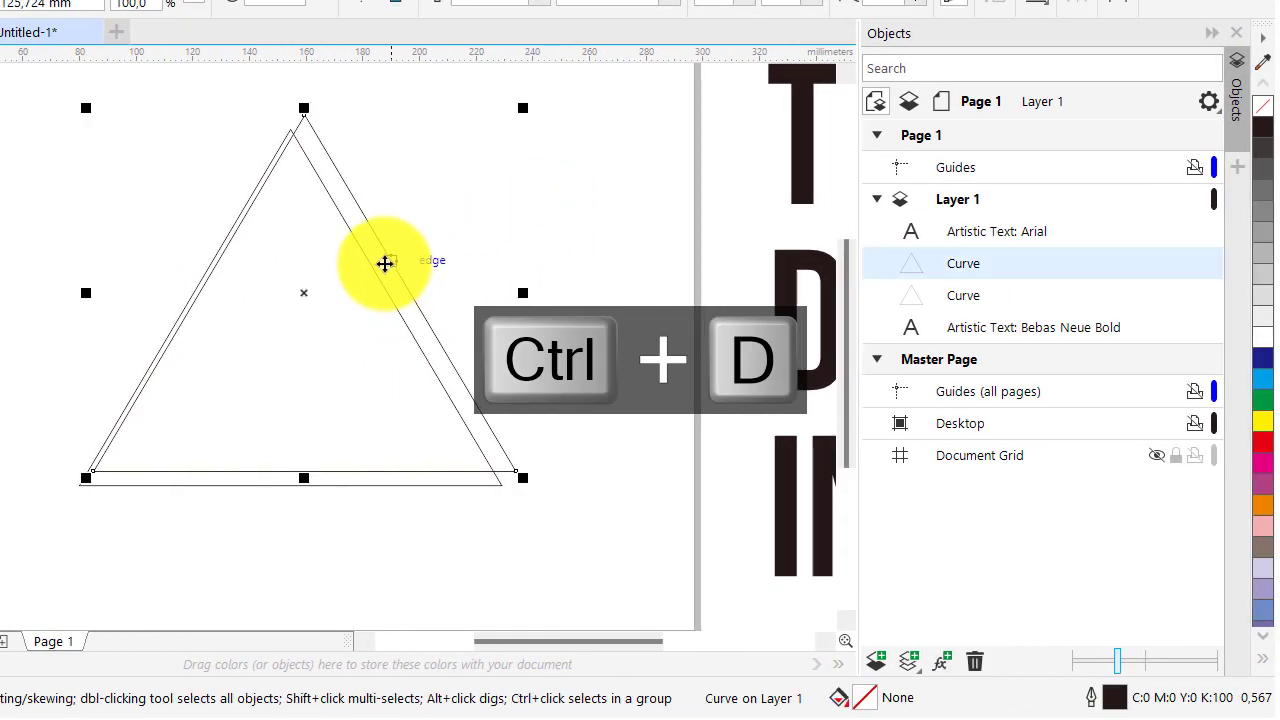
{"action": "left_click_drag", "start_coordinate": [386, 263], "coordinate": [511, 203]}
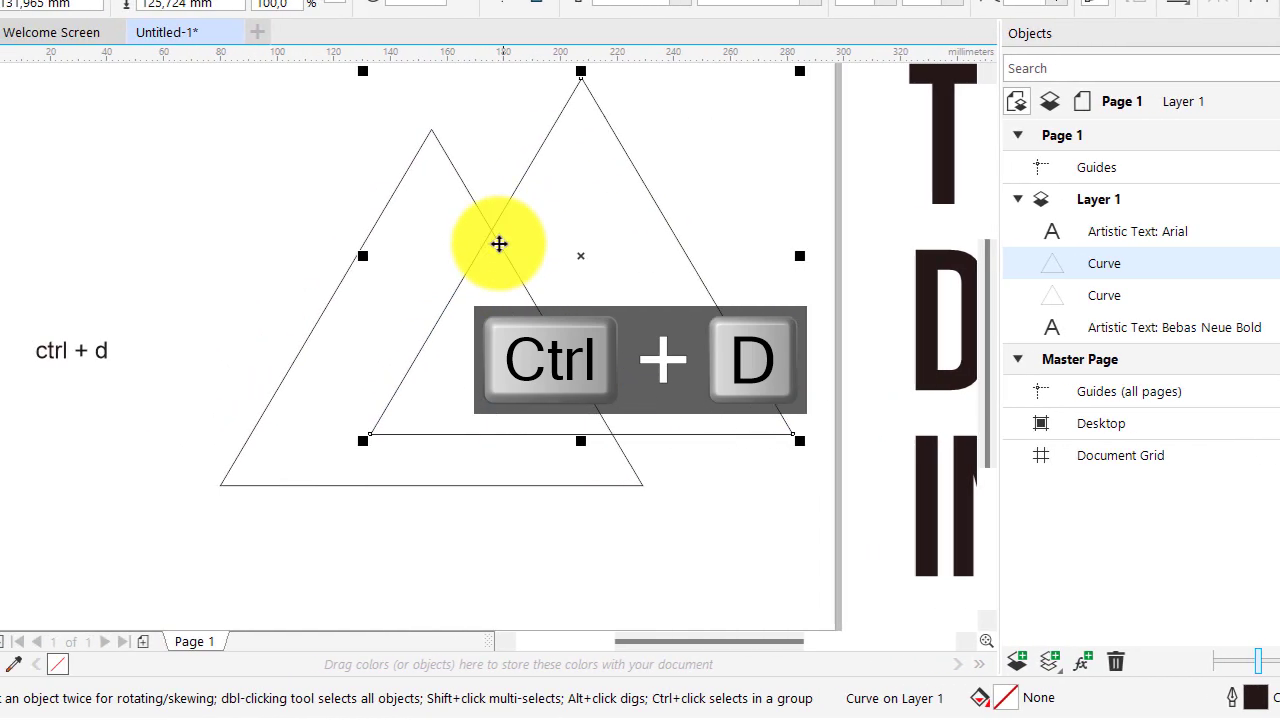
- Delete the "ctrl + d" text note
{"action": "left_click", "coordinate": [162, 346]}
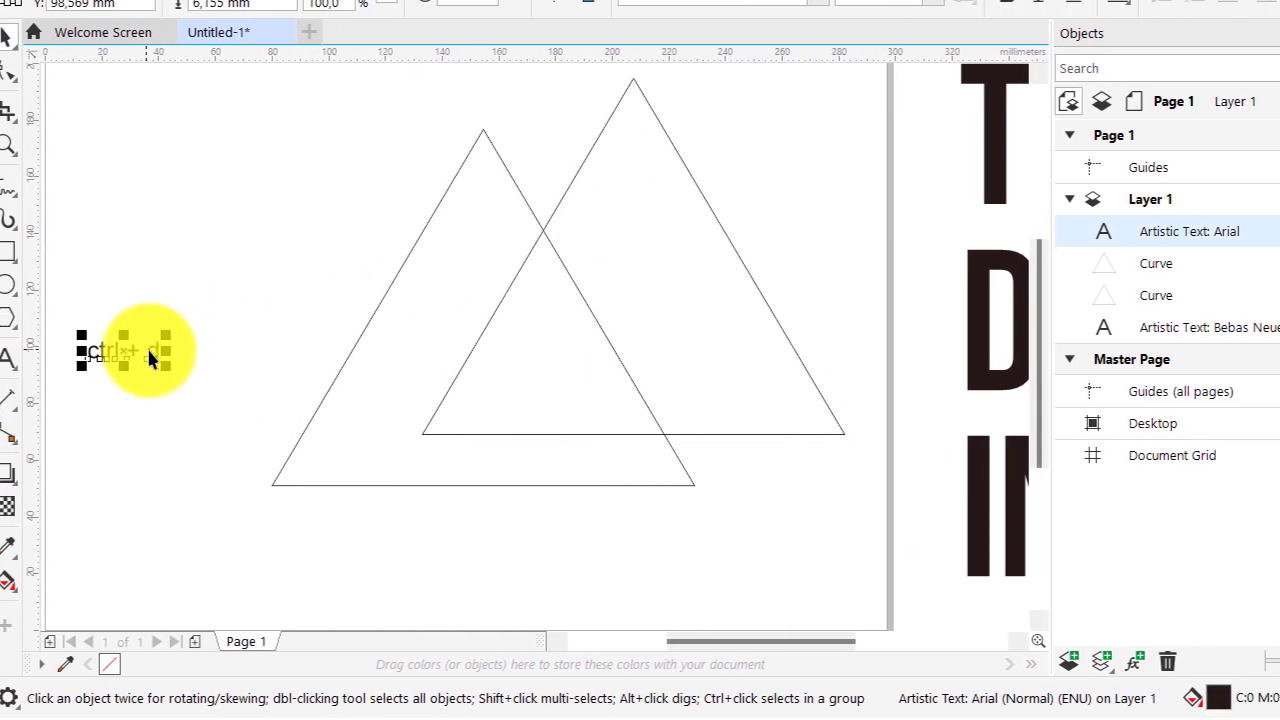
{"action": "key", "text": "Delete"}
- Move the triangle copy directly below the original, vertically offset about 45 mm and aligned on the same centre line
{"action": "left_click_drag", "start_coordinate": [532, 281], "coordinate": [382, 451]}
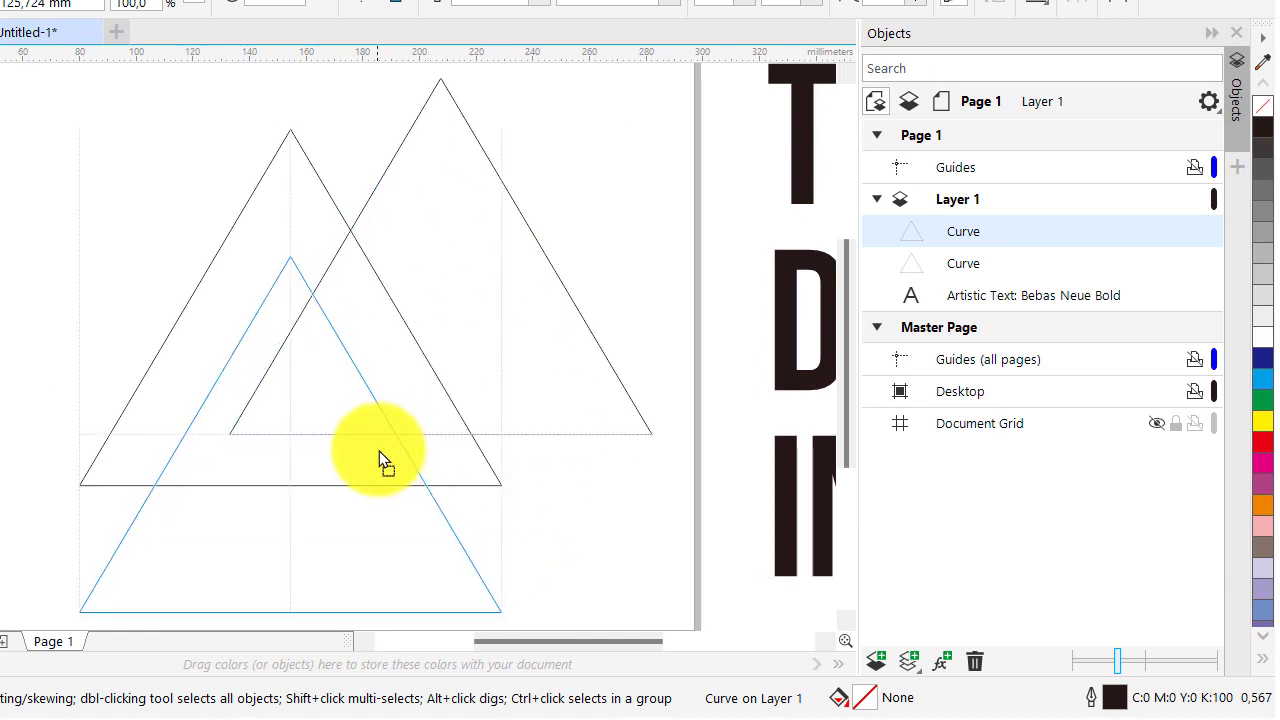
{"action": "left_click_drag", "start_coordinate": [384, 458], "coordinate": [384, 458]}
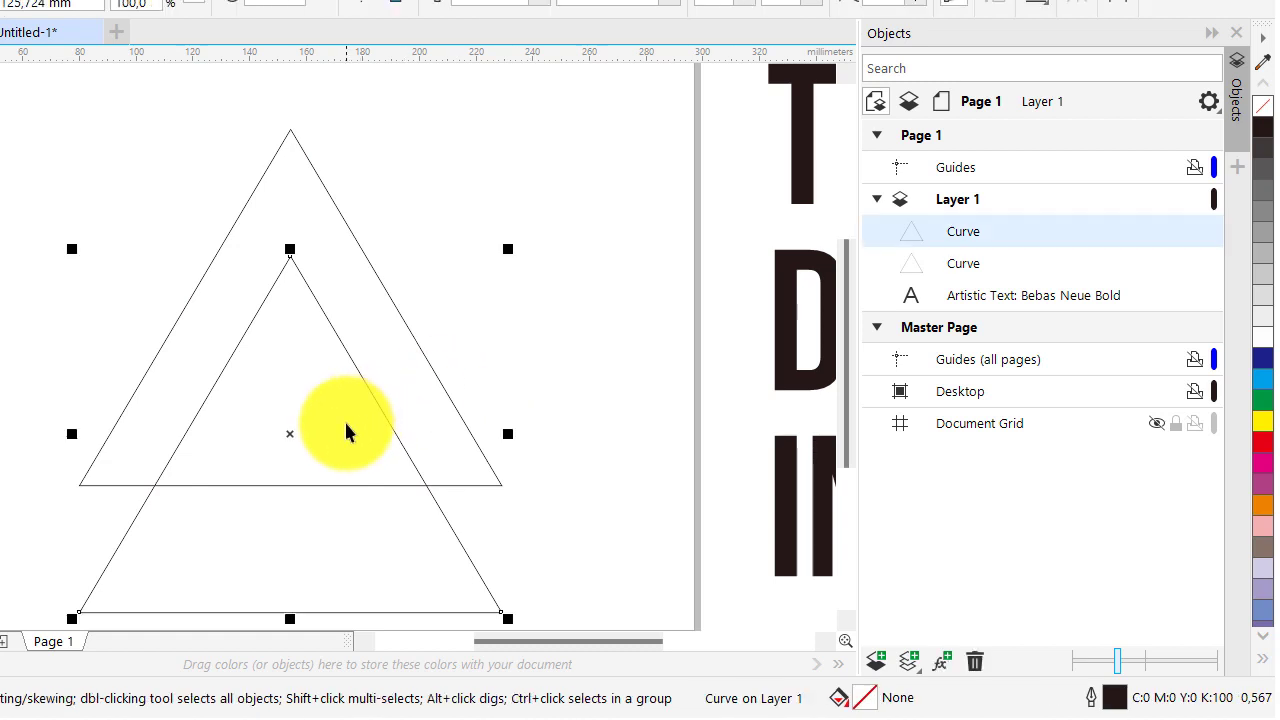
{"action": "left_click", "coordinate": [438, 262]}
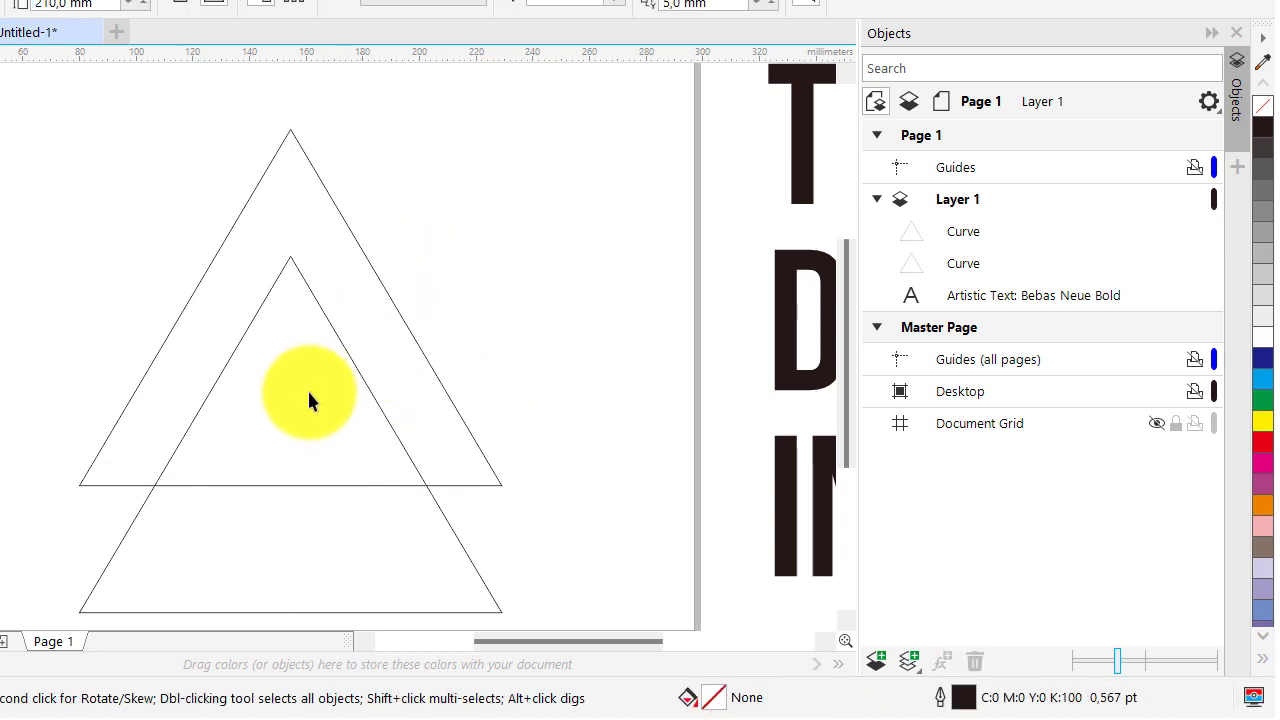
{"action": "left_click", "coordinate": [309, 393]}
{"action": "scroll", "coordinate": [309, 395], "scroll_direction": "down", "scroll_amount": 3}
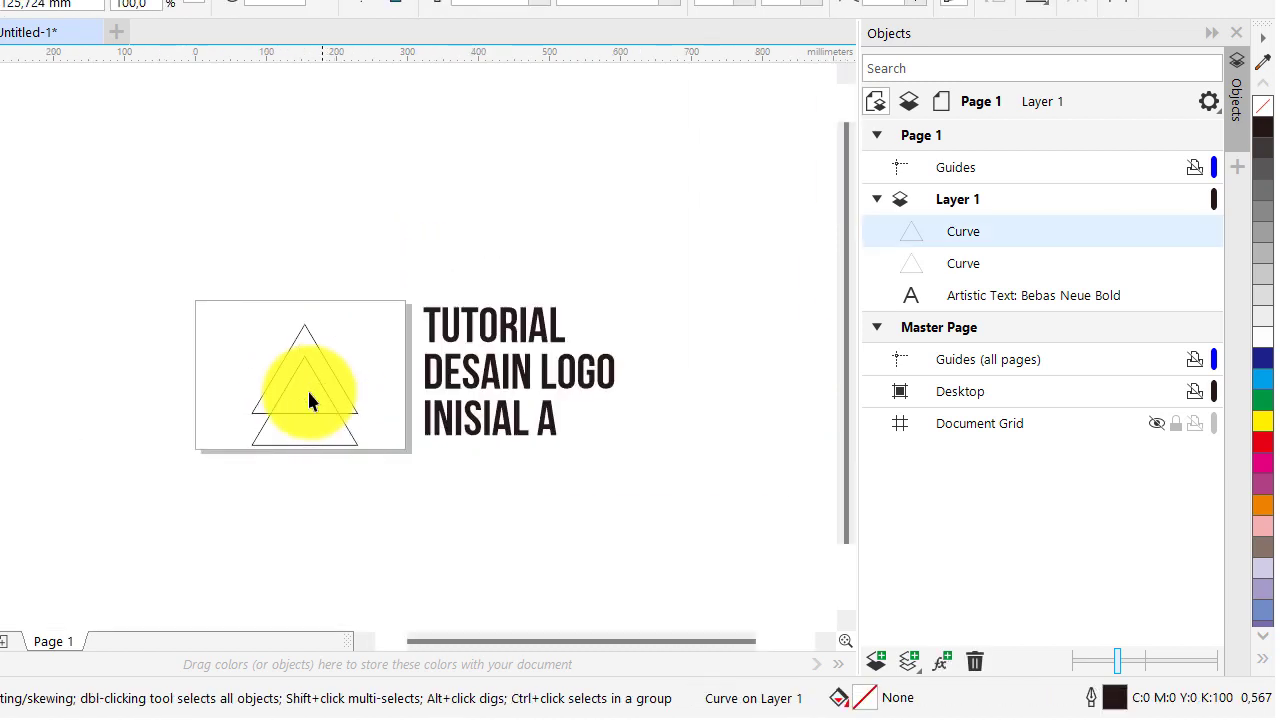
{"action": "scroll", "coordinate": [360, 350], "scroll_direction": "up", "scroll_amount": 3}
{"action": "left_click", "coordinate": [408, 314]}
{"action": "scroll", "coordinate": [408, 314], "scroll_direction": "down", "scroll_amount": 1}
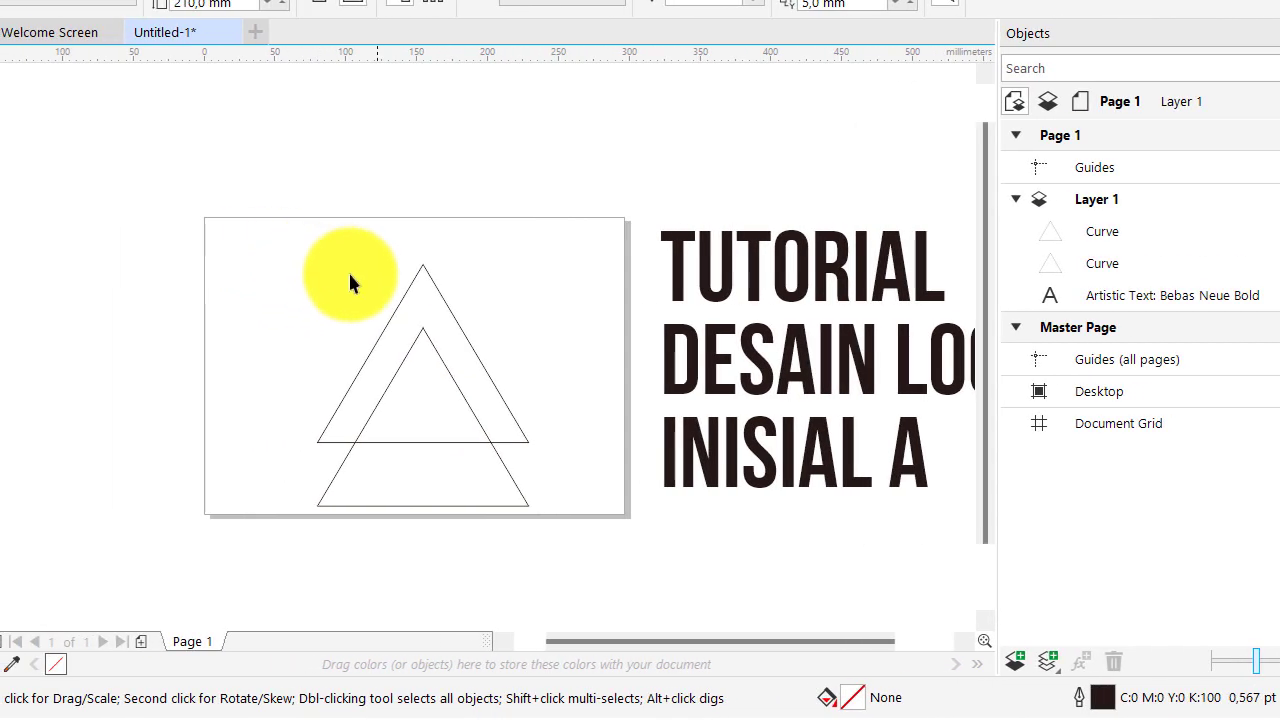
{"action": "left_click", "coordinate": [299, 272]}
{"action": "left_click", "coordinate": [373, 470]}
{"action": "left_click", "coordinate": [427, 270]}
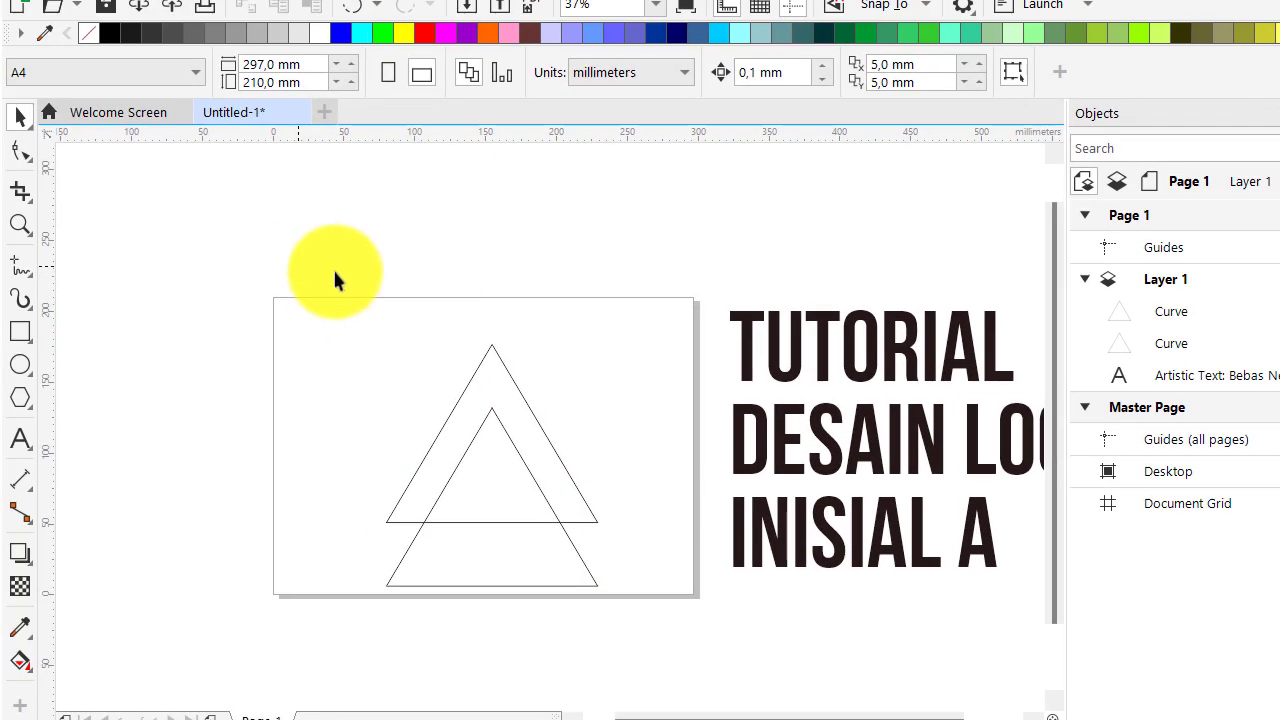
- Select both triangles and apply Back minus front to cut the lower triangle out of the upper one
{"action": "left_click_drag", "start_coordinate": [287, 258], "coordinate": [663, 628]}
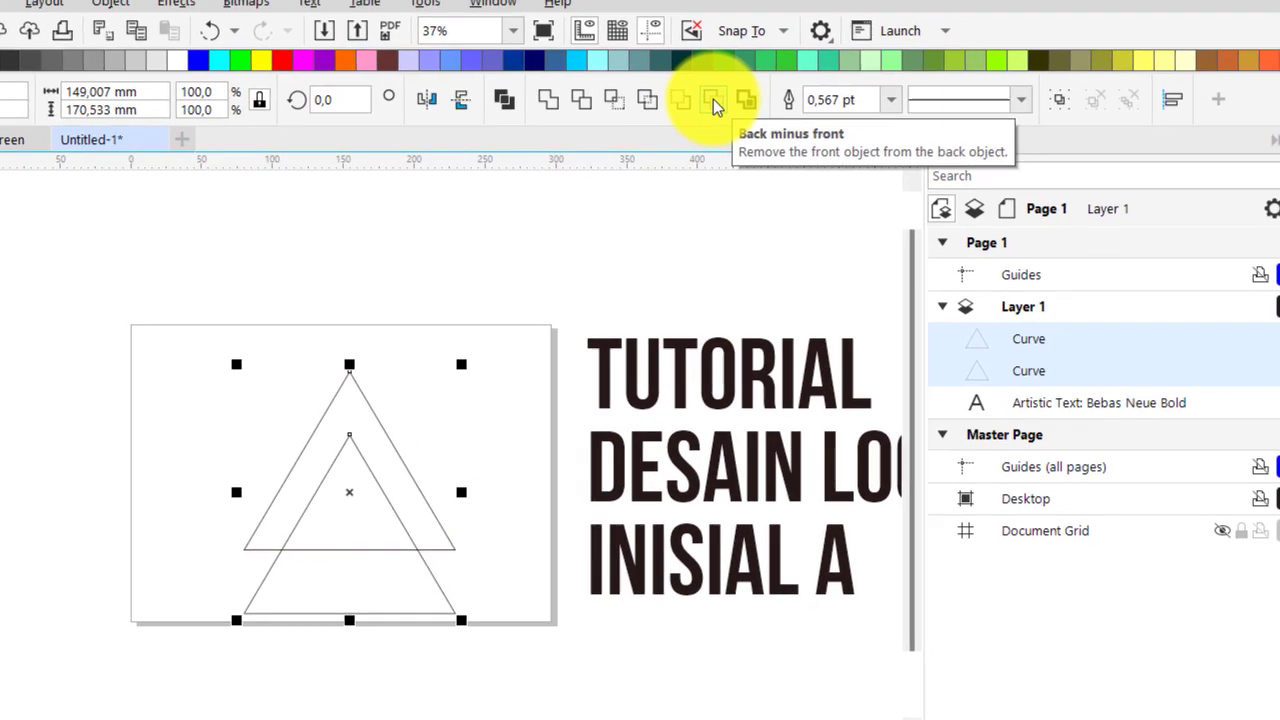
{"action": "left_click", "coordinate": [855, 71]}
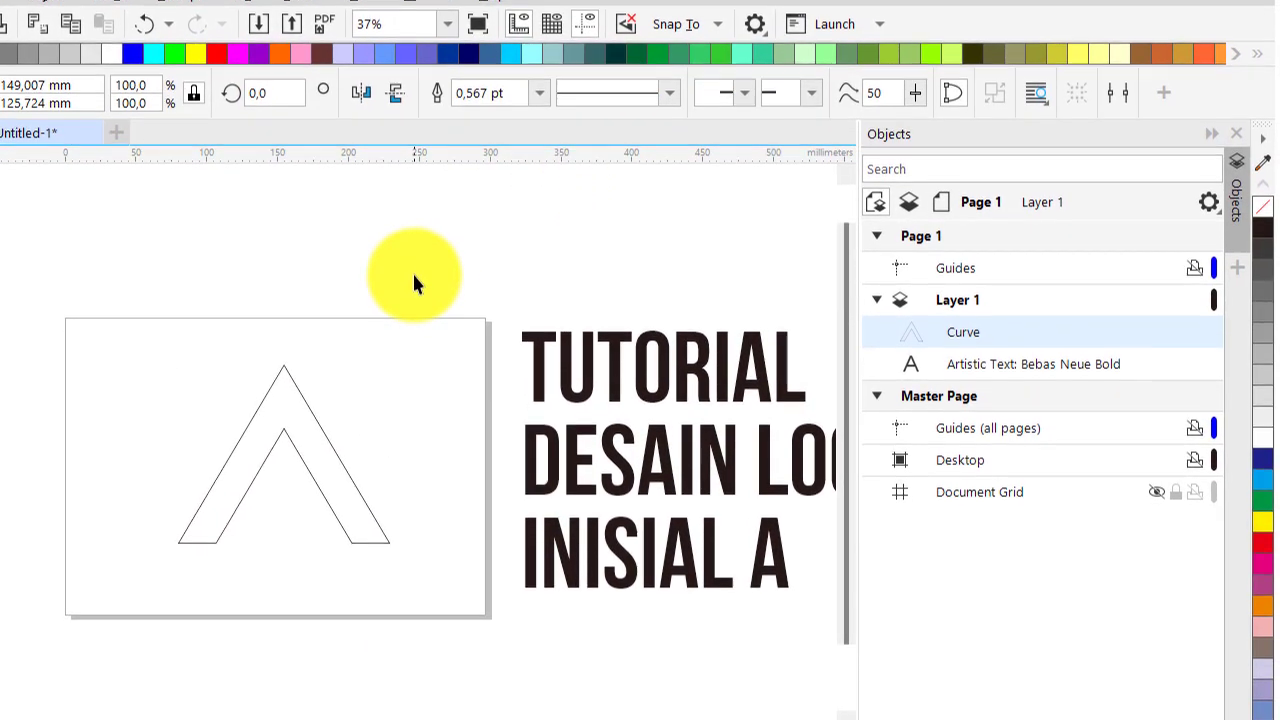
{"action": "left_click", "coordinate": [414, 276]}
{"action": "scroll", "coordinate": [314, 488], "scroll_direction": "up", "scroll_amount": 1}
{"action": "left_click", "coordinate": [372, 442]}
{"action": "left_click", "coordinate": [421, 410]}
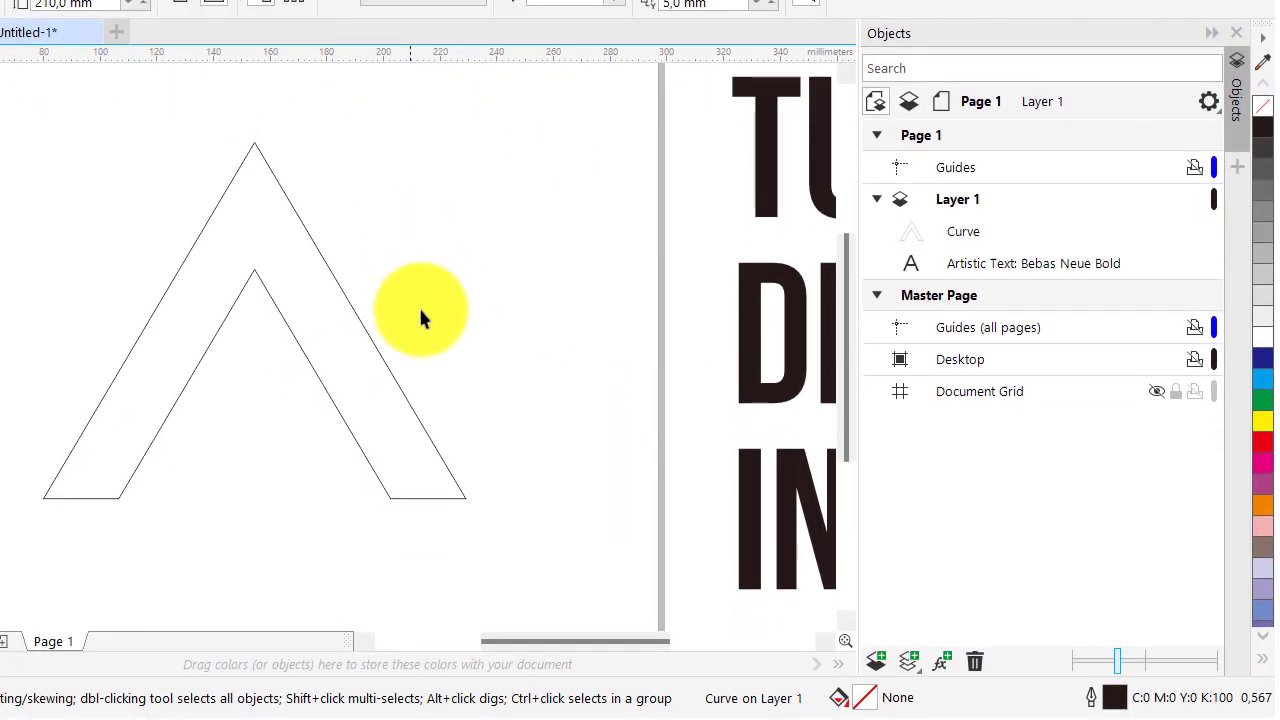
{"action": "left_click", "coordinate": [364, 362]}
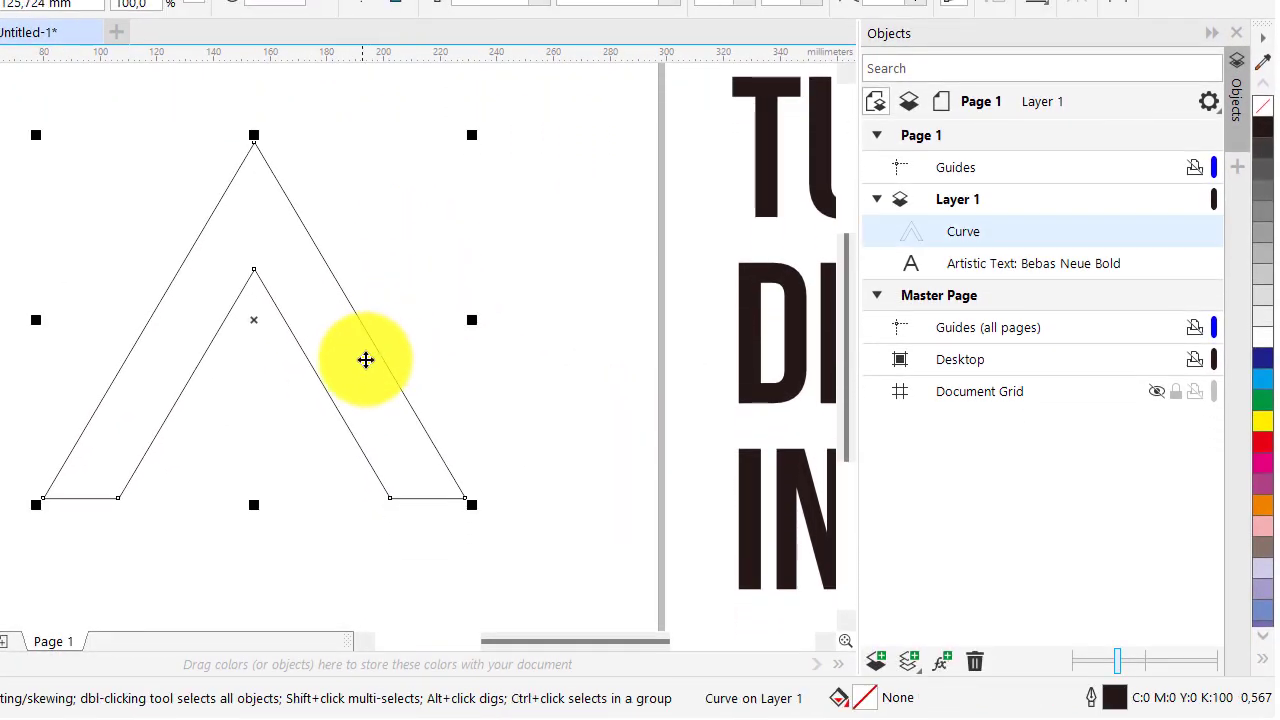
{"action": "left_click", "coordinate": [437, 323]}
{"action": "scroll", "coordinate": [386, 337], "scroll_direction": "down", "scroll_amount": 3}
{"action": "scroll", "coordinate": [383, 341], "scroll_direction": "up", "scroll_amount": 3}
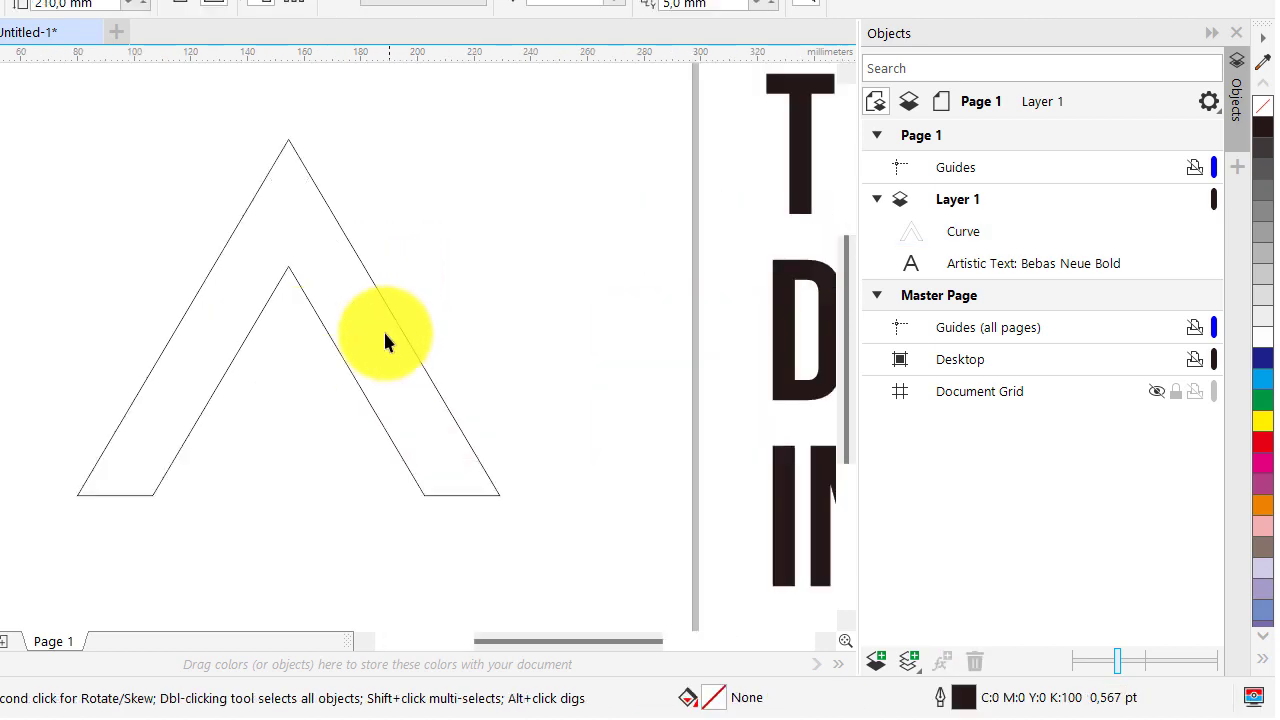
{"action": "left_click", "coordinate": [385, 341]}
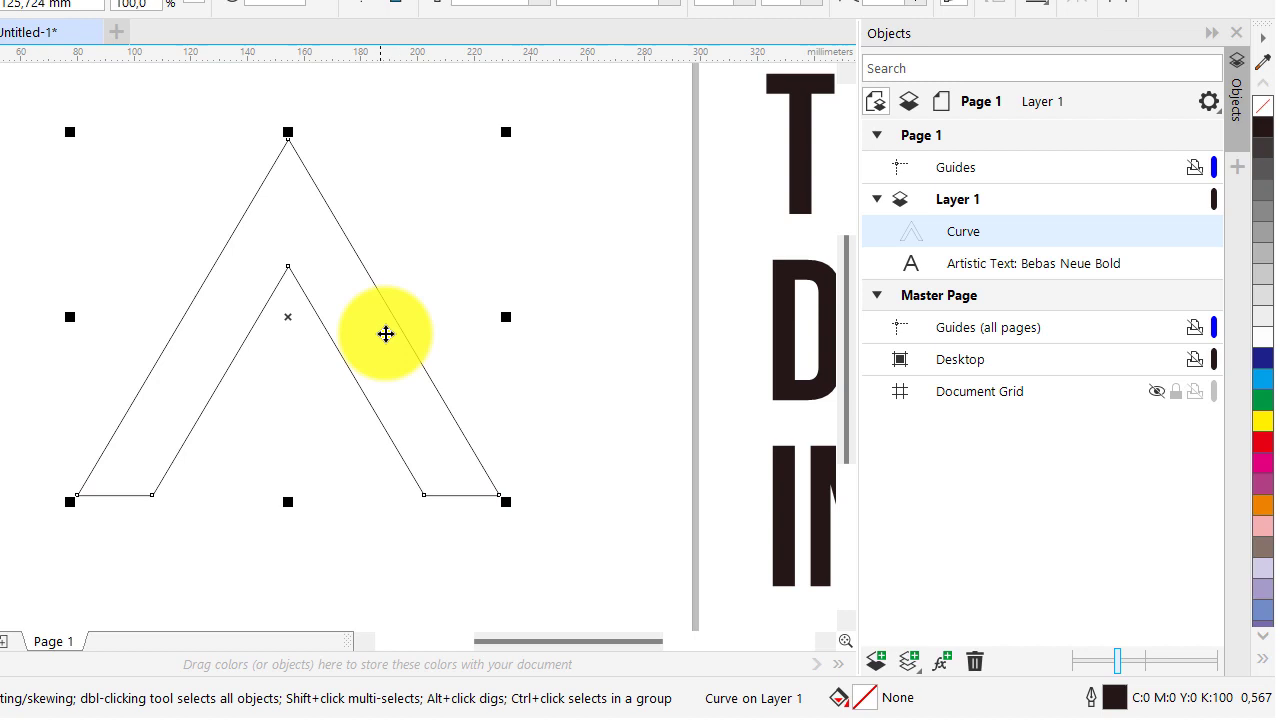
{"action": "left_click", "coordinate": [497, 255]}
- Duplicate the A-shaped chevron and move the back one of the two up and to the right
{"action": "left_click", "coordinate": [379, 353]}
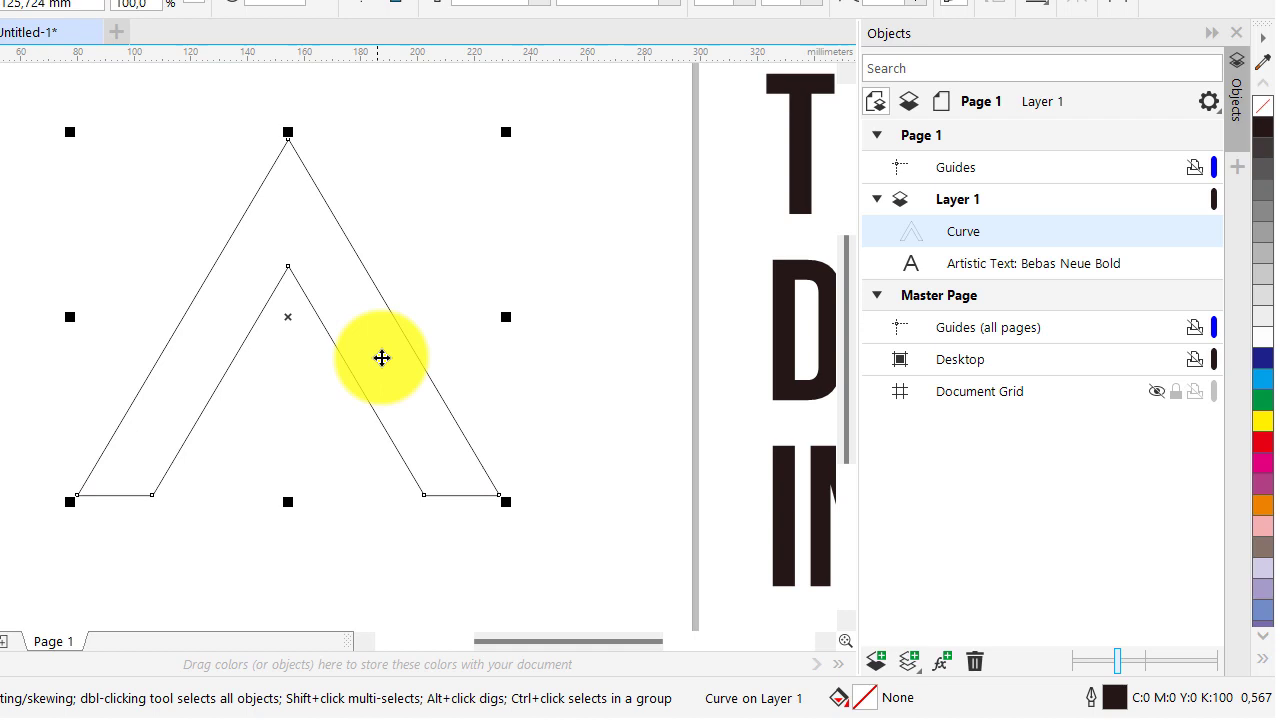
{"action": "key", "text": "ctrl+d"}
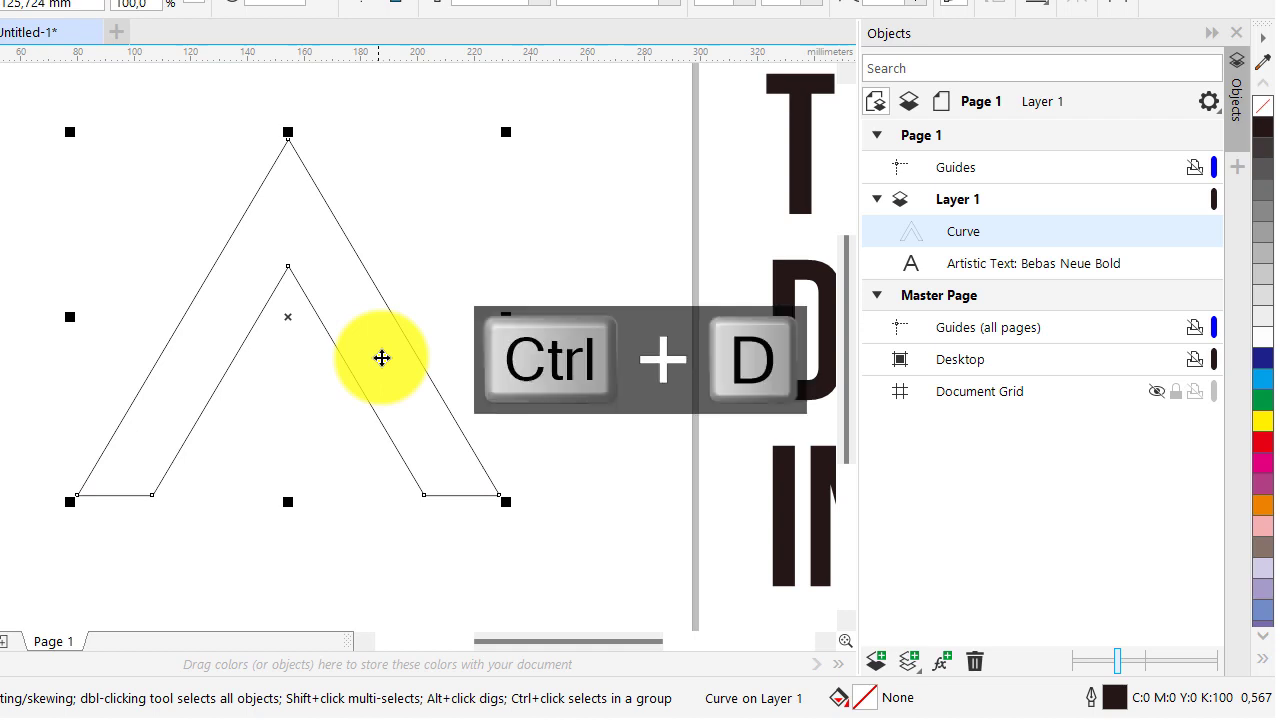
{"action": "left_click_drag", "start_coordinate": [409, 343], "coordinate": [533, 274]}
{"action": "scroll", "coordinate": [528, 262], "scroll_direction": "up", "scroll_amount": 1}
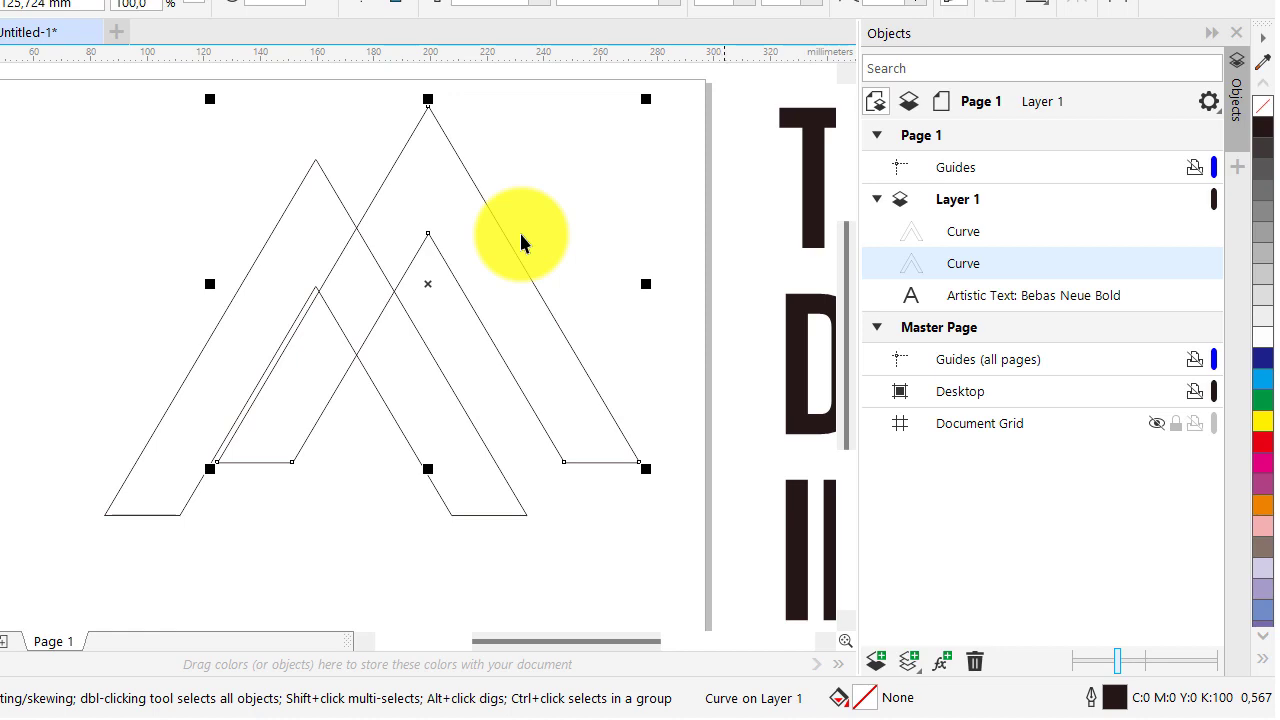
- Mirror the upper-right chevron vertically over its bottom edge into a V shape, keeping its full size
{"action": "left_click", "coordinate": [445, 223]}
{"action": "left_click", "coordinate": [585, 228]}
{"action": "left_click", "coordinate": [461, 277]}
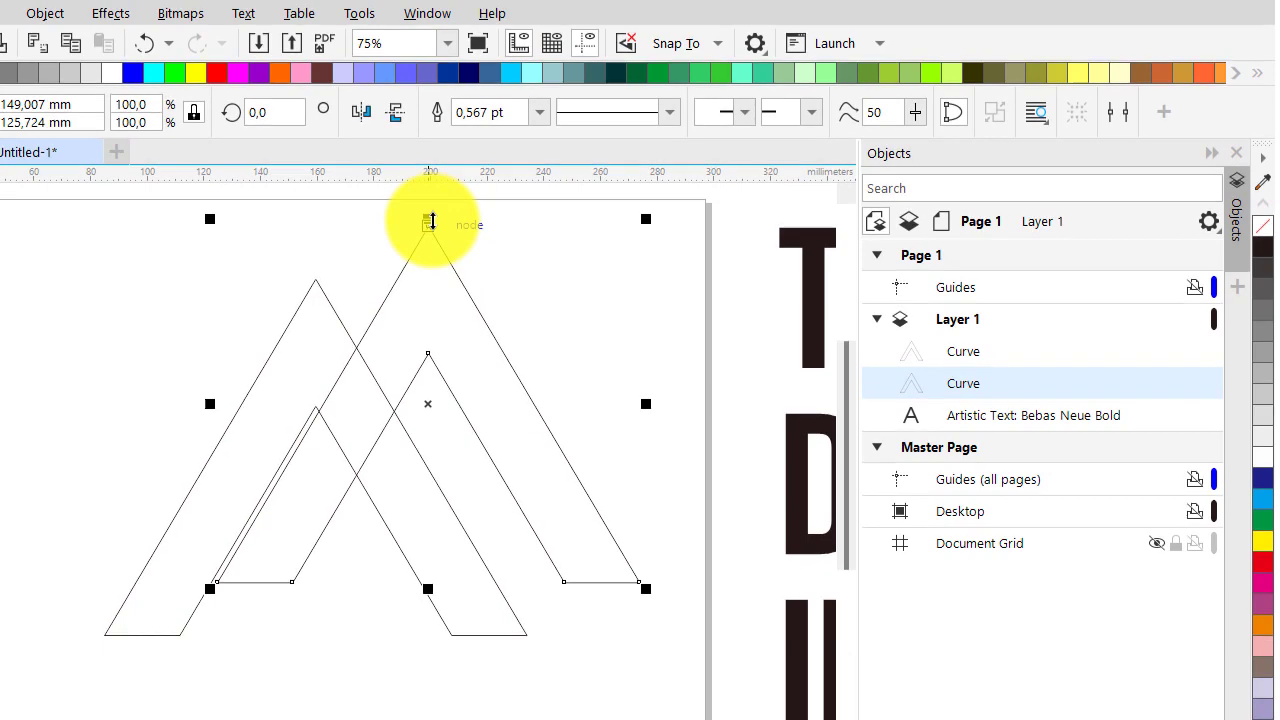
{"action": "left_click_drag", "start_coordinate": [429, 219], "coordinate": [419, 650]}
{"action": "scroll", "coordinate": [487, 522], "scroll_direction": "down", "scroll_amount": 1}
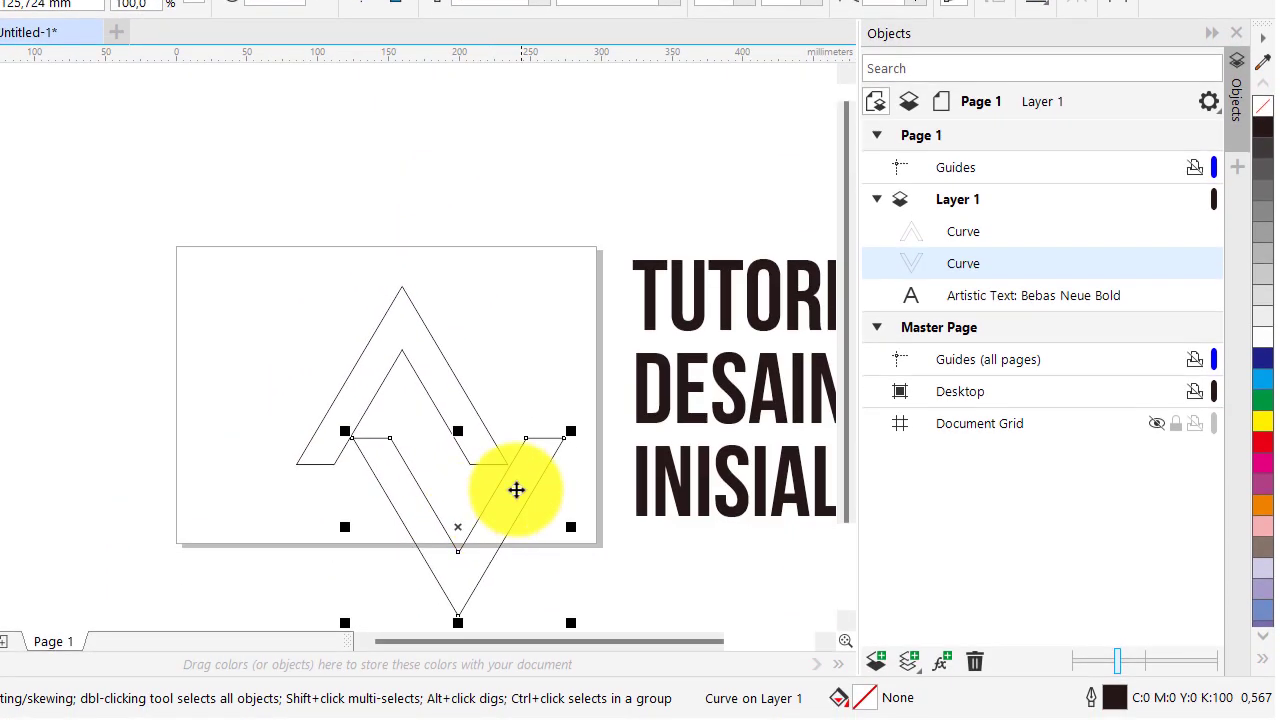
- Move the V shape up over the A-shaped chevron, centred horizontally so both share the same vertical axis
{"action": "left_click_drag", "start_coordinate": [516, 599], "coordinate": [477, 418]}
{"action": "left_click_drag", "start_coordinate": [478, 317], "coordinate": [458, 333]}
{"action": "scroll", "coordinate": [458, 333], "scroll_direction": "up", "scroll_amount": 2}
{"action": "mouse_move", "coordinate": [503, 297]}
{"action": "left_mouse_down"}
{"action": "mouse_move", "coordinate": [503, 330]}
{"action": "mouse_move", "coordinate": [500, 320]}
{"action": "left_mouse_up"}
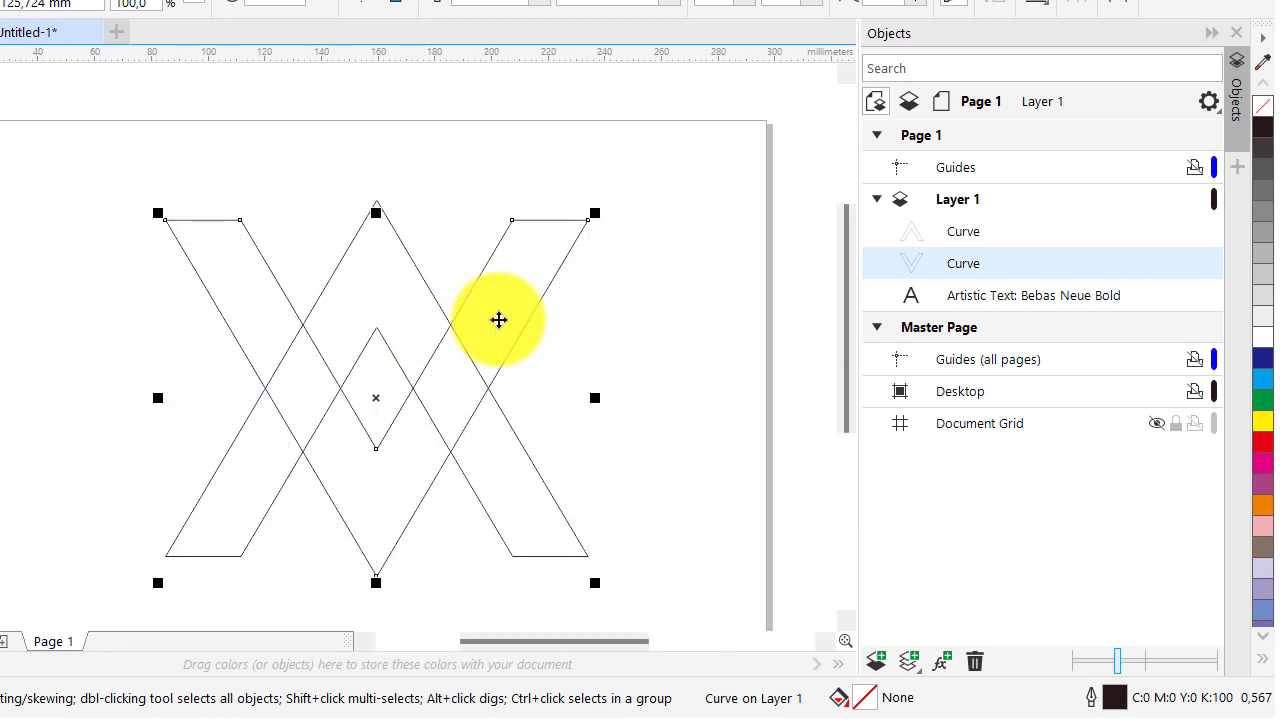
- Reduce the V shape's height to 63.5% (79.84 mm) from its bottom edge and lower it over the A shape
{"action": "left_click_drag", "start_coordinate": [376, 580], "coordinate": [379, 476]}
{"action": "left_click_drag", "start_coordinate": [509, 290], "coordinate": [512, 349]}
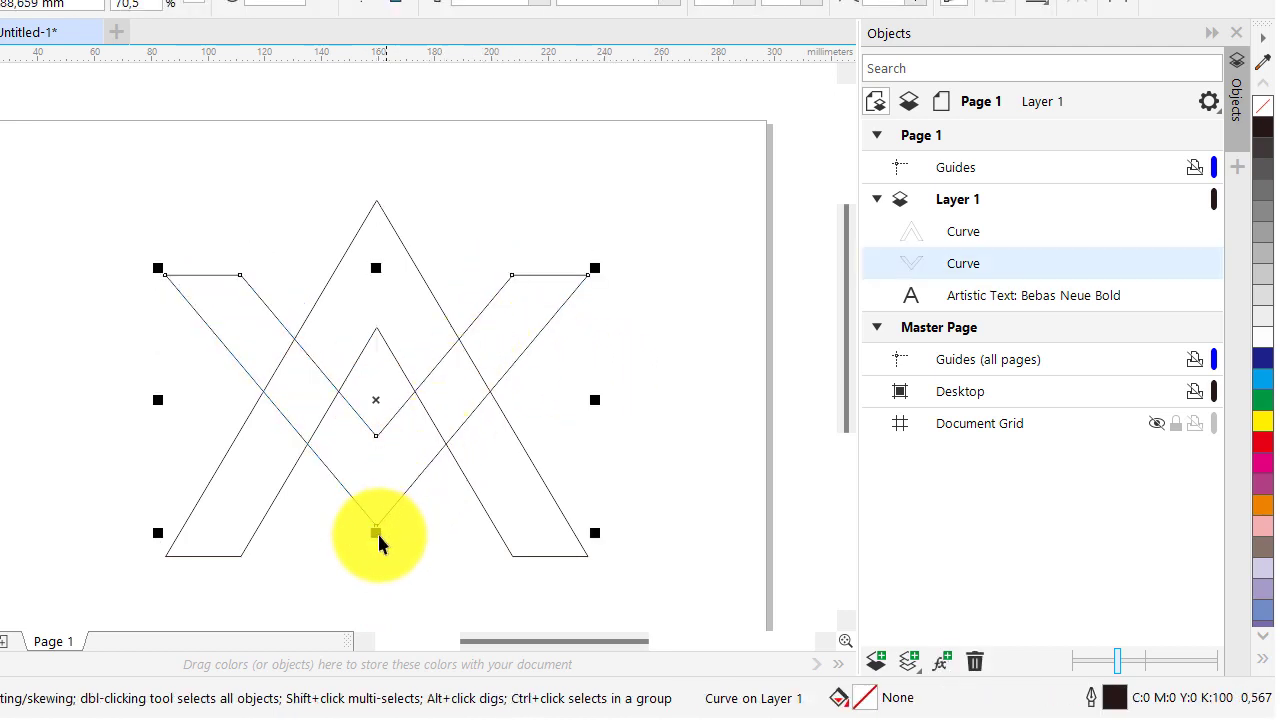
{"action": "left_click_drag", "start_coordinate": [376, 533], "coordinate": [375, 507]}
{"action": "left_click_drag", "start_coordinate": [525, 304], "coordinate": [526, 327]}
- Shorten the V shape further from its bottom point to about 67 mm high, keeping its top edge in place
{"action": "left_click", "coordinate": [606, 357]}
{"action": "left_click", "coordinate": [526, 354]}
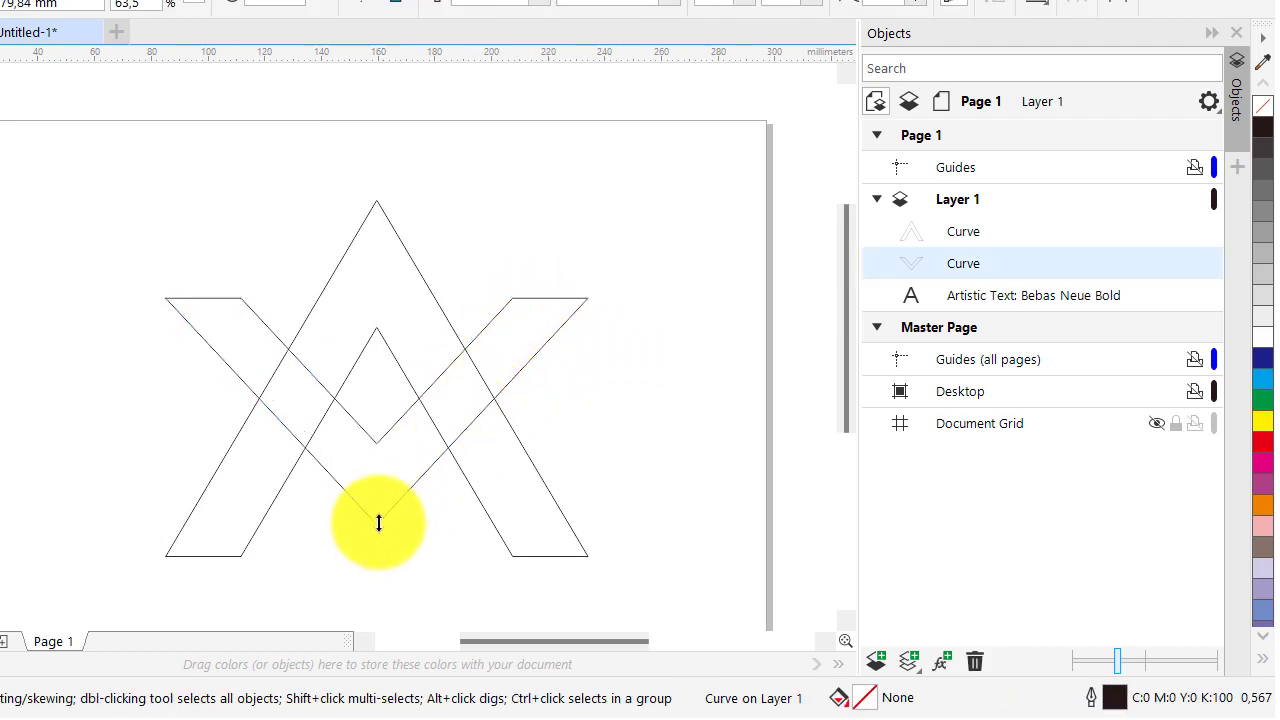
{"action": "left_click_drag", "start_coordinate": [377, 524], "coordinate": [390, 488]}
{"action": "left_click", "coordinate": [585, 443]}
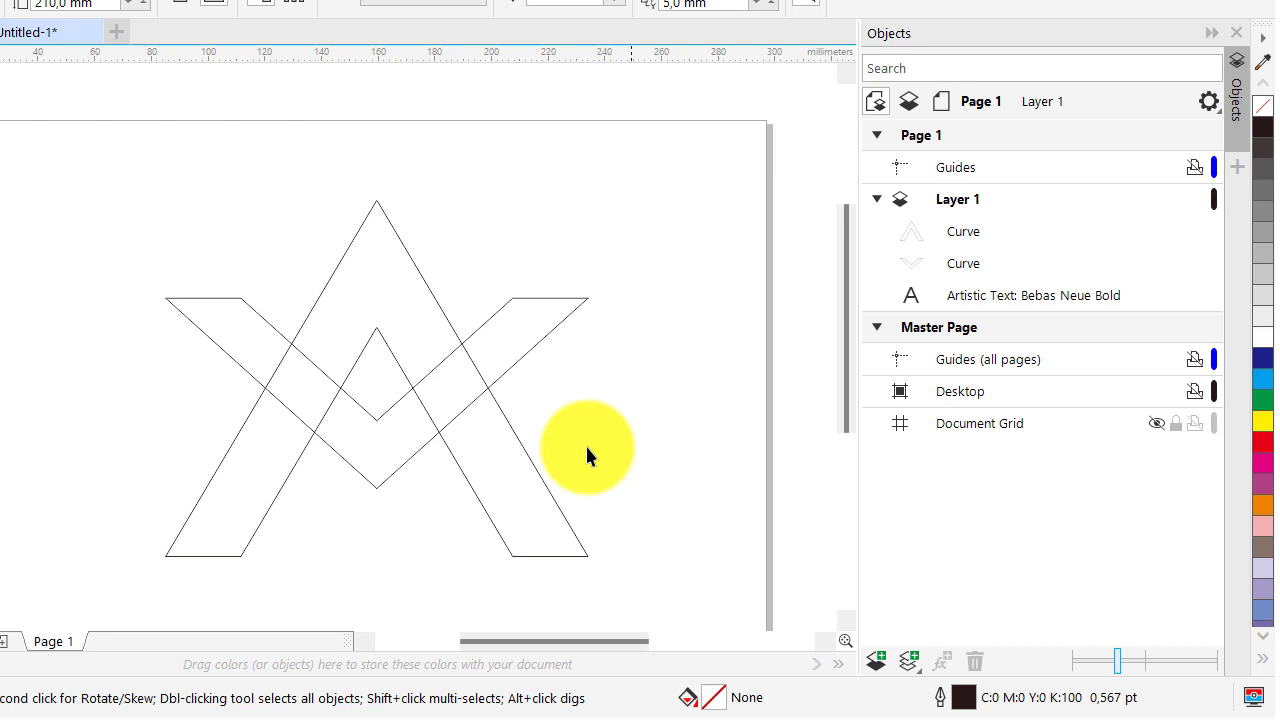
{"action": "left_click", "coordinate": [522, 328]}
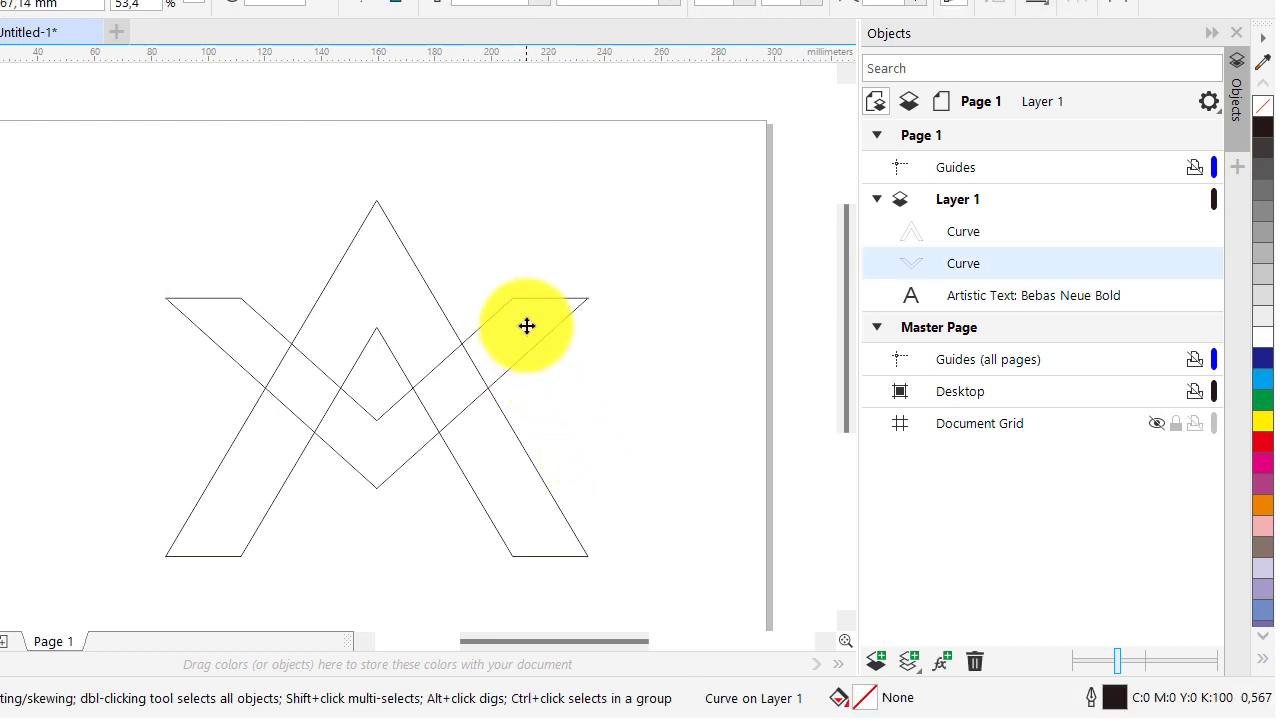
{"action": "left_click", "coordinate": [630, 390]}
{"action": "left_click", "coordinate": [539, 338]}
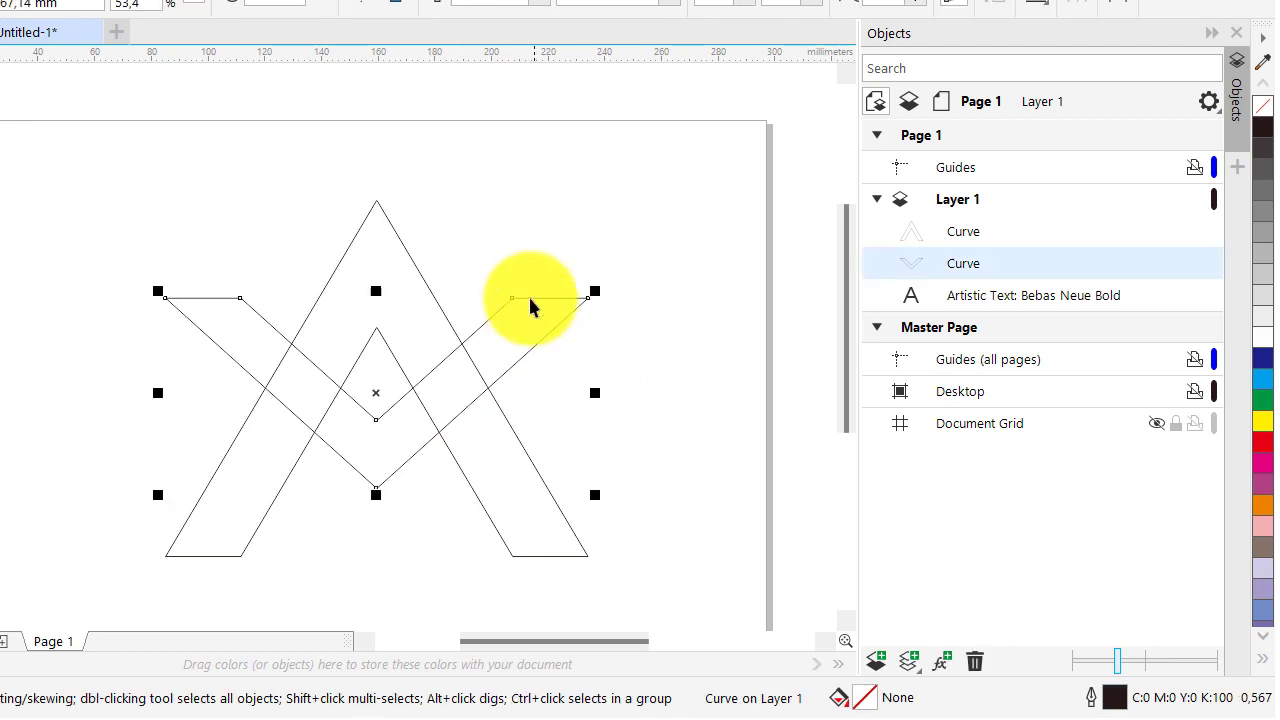
{"action": "left_click", "coordinate": [519, 200]}
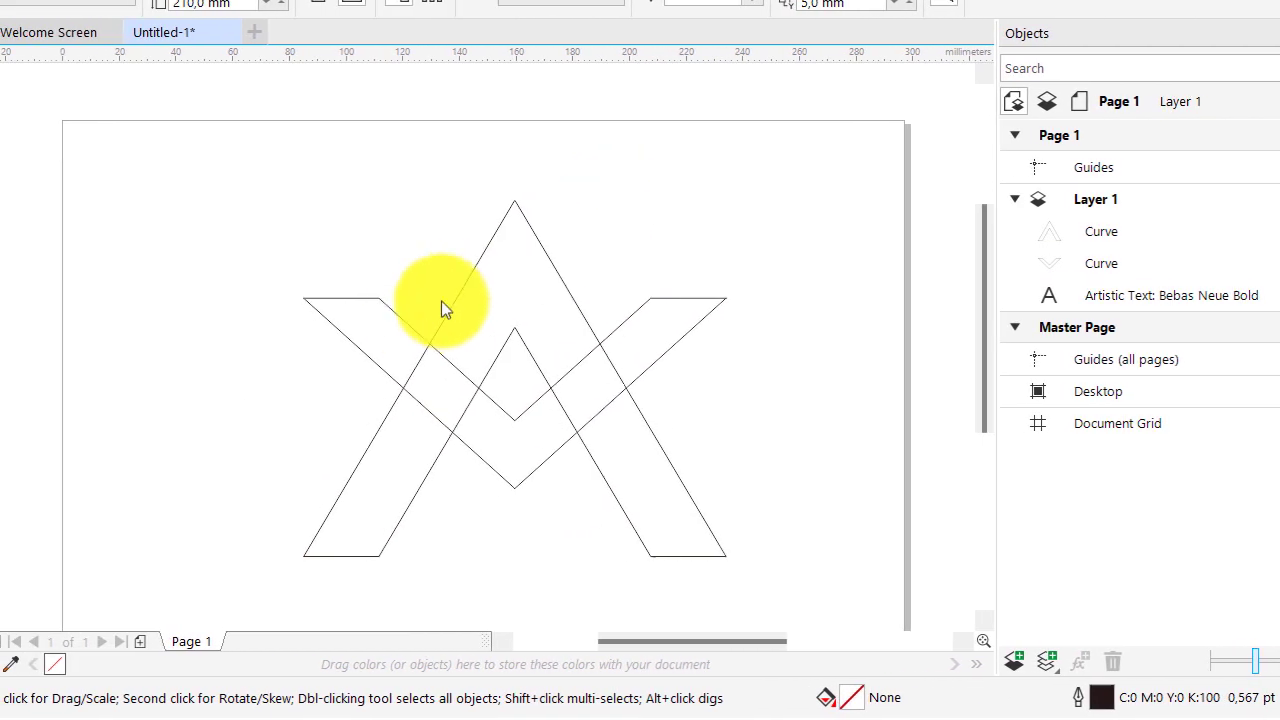
{"action": "left_click", "coordinate": [386, 328]}
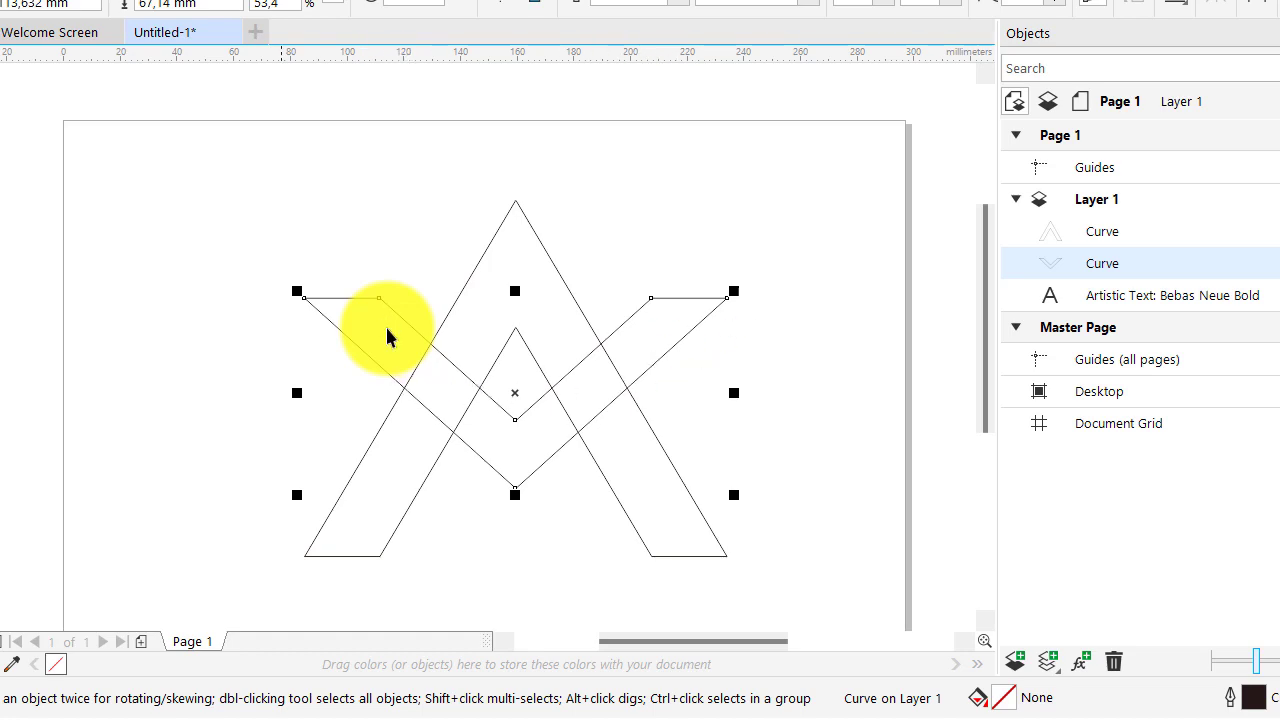
- Draw a rectangle about 235 by 74.35 mm over the upper part of both shapes, its bottom edge passing where their outer edges cross
{"action": "left_click", "coordinate": [20, 291]}
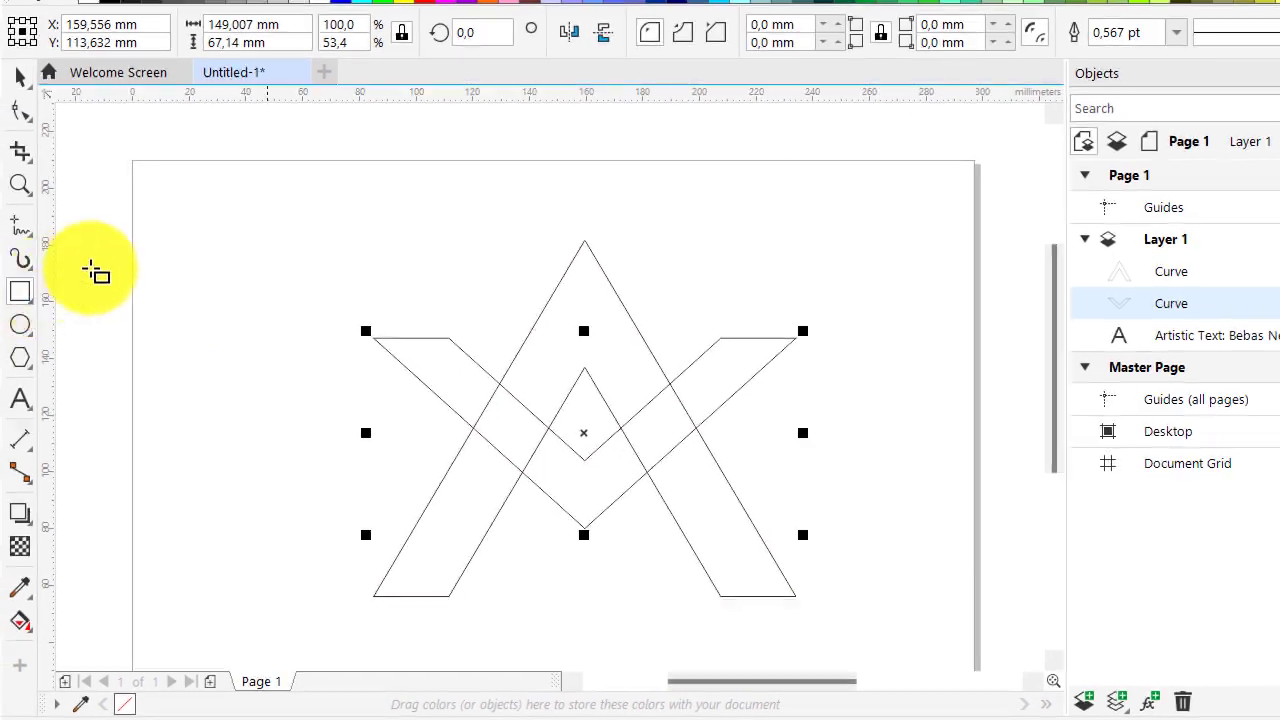
{"action": "mouse_move", "coordinate": [232, 216]}
{"action": "left_mouse_down"}
{"action": "mouse_move", "coordinate": [393, 285]}
{"action": "mouse_move", "coordinate": [361, 323]}
{"action": "mouse_move", "coordinate": [849, 437]}
{"action": "mouse_move", "coordinate": [886, 466]}
{"action": "mouse_move", "coordinate": [898, 458]}
{"action": "left_mouse_up"}
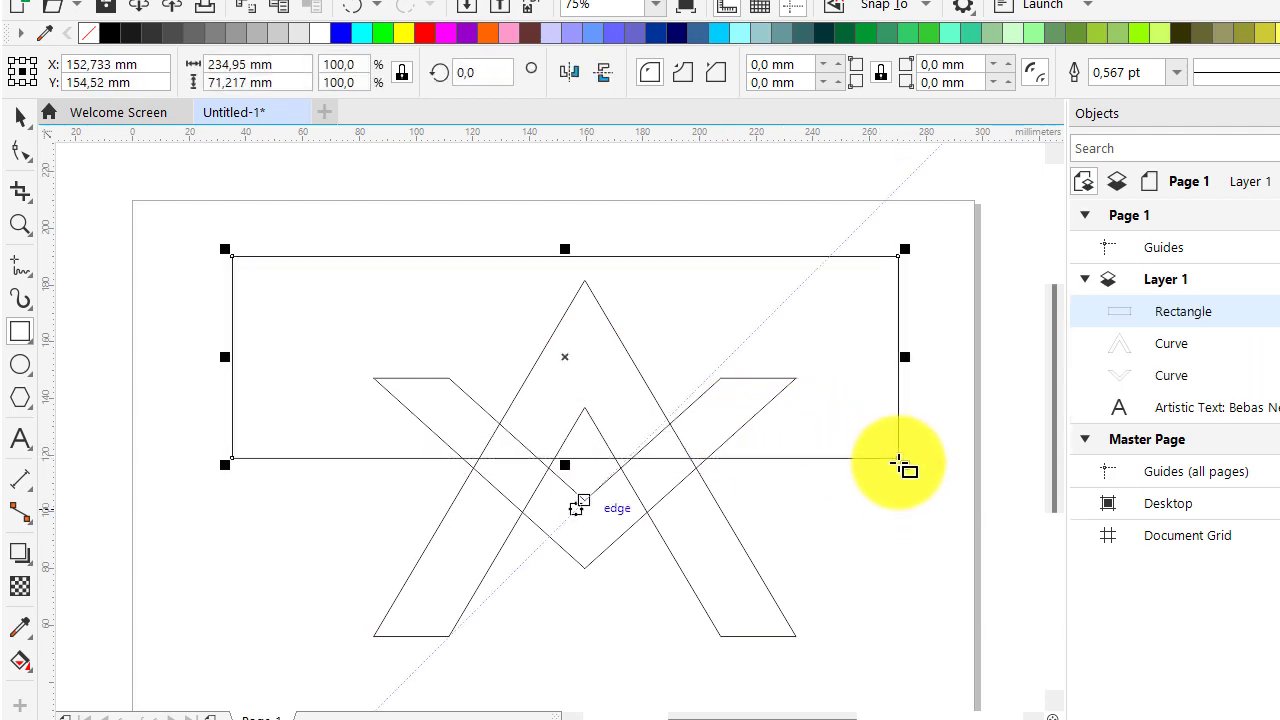
{"action": "scroll", "coordinate": [556, 479], "scroll_direction": "up", "scroll_amount": 1}
{"action": "left_click_drag", "start_coordinate": [574, 444], "coordinate": [596, 445]}
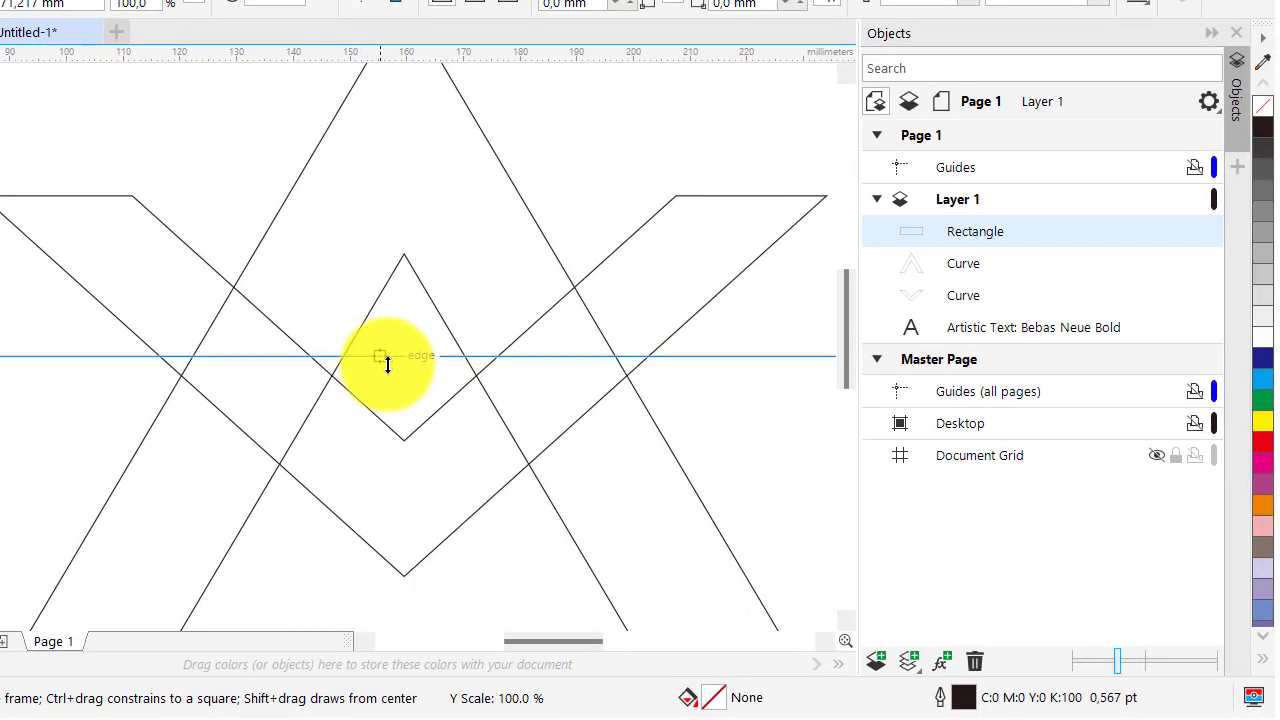
{"action": "left_click_drag", "start_coordinate": [387, 364], "coordinate": [421, 381]}
{"action": "scroll", "coordinate": [422, 380], "scroll_direction": "down", "scroll_amount": 2}
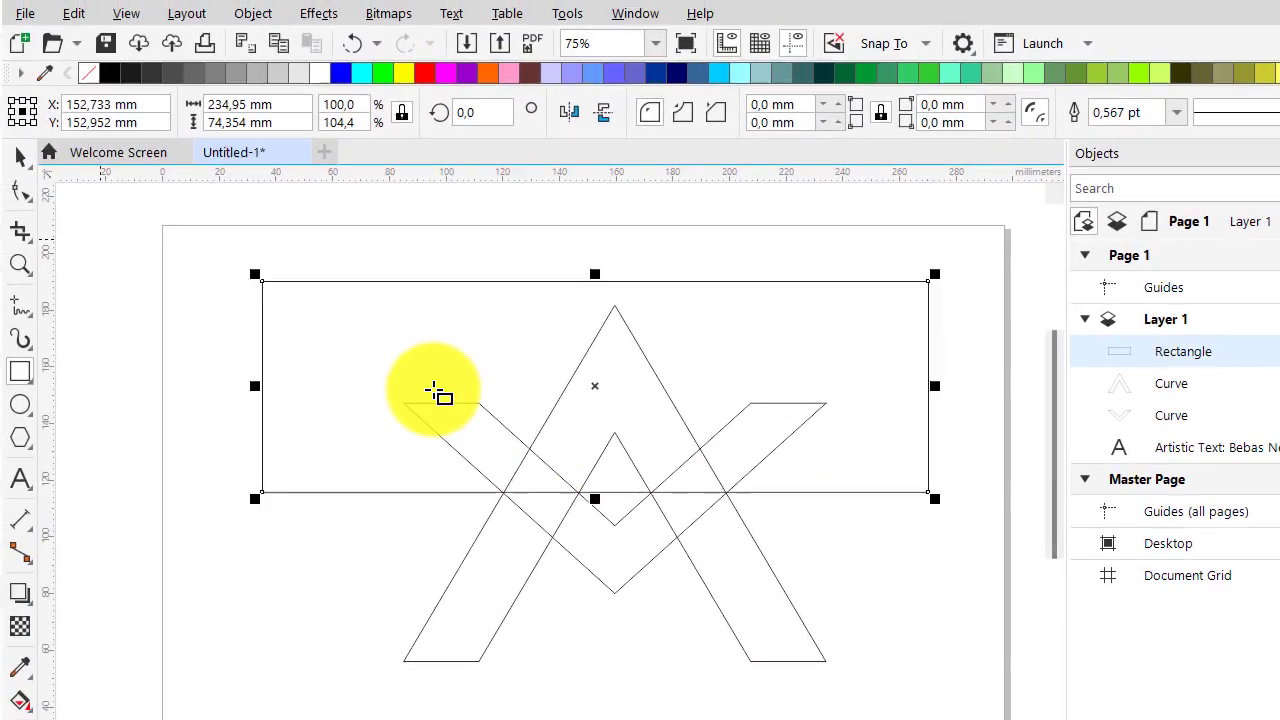
- Cut the V shape's upper arms off with the rectangle using Back Minus Front
{"action": "left_click", "coordinate": [20, 157]}
{"action": "left_click", "coordinate": [919, 255]}
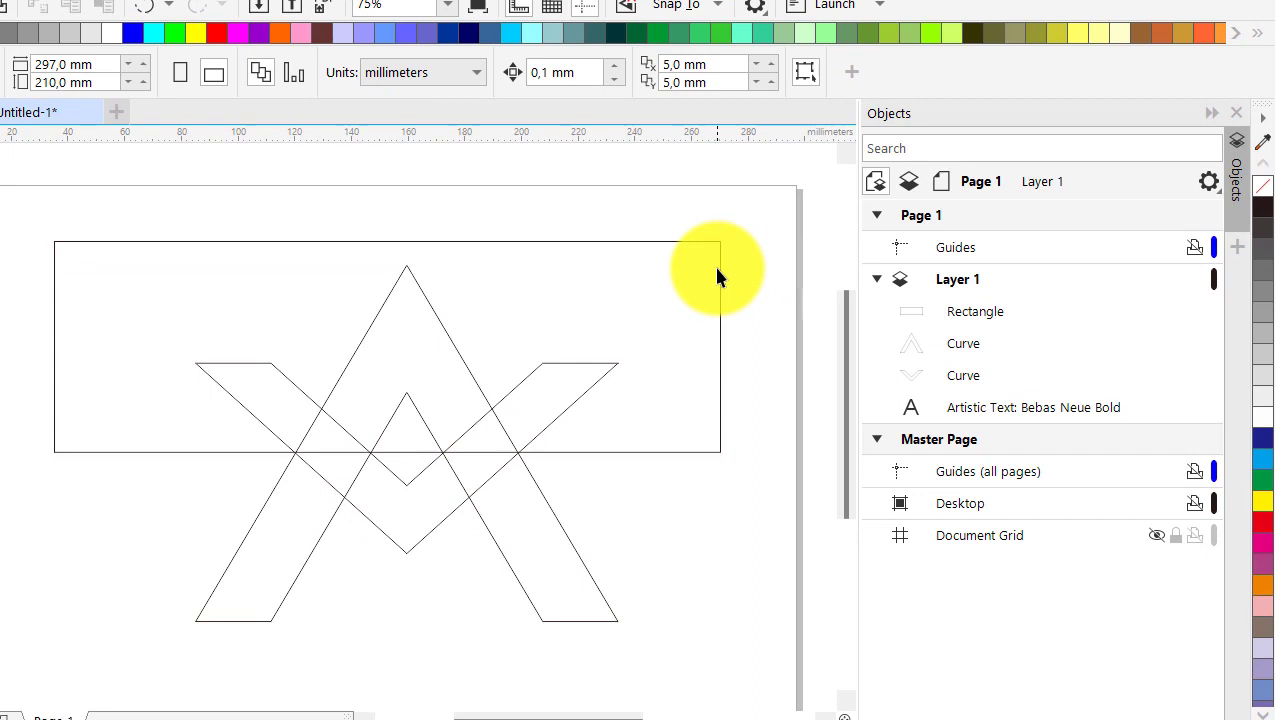
{"action": "left_click", "coordinate": [716, 268]}
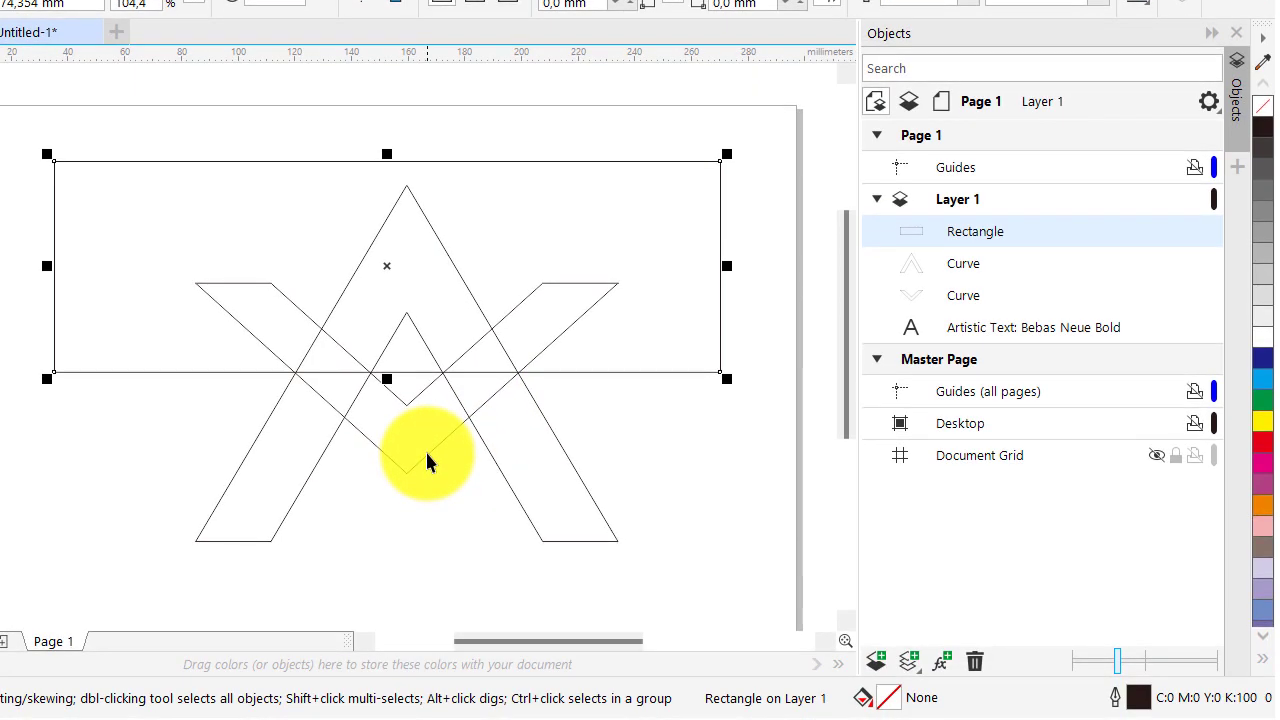
{"action": "left_click", "coordinate": [427, 454], "text": "shift"}
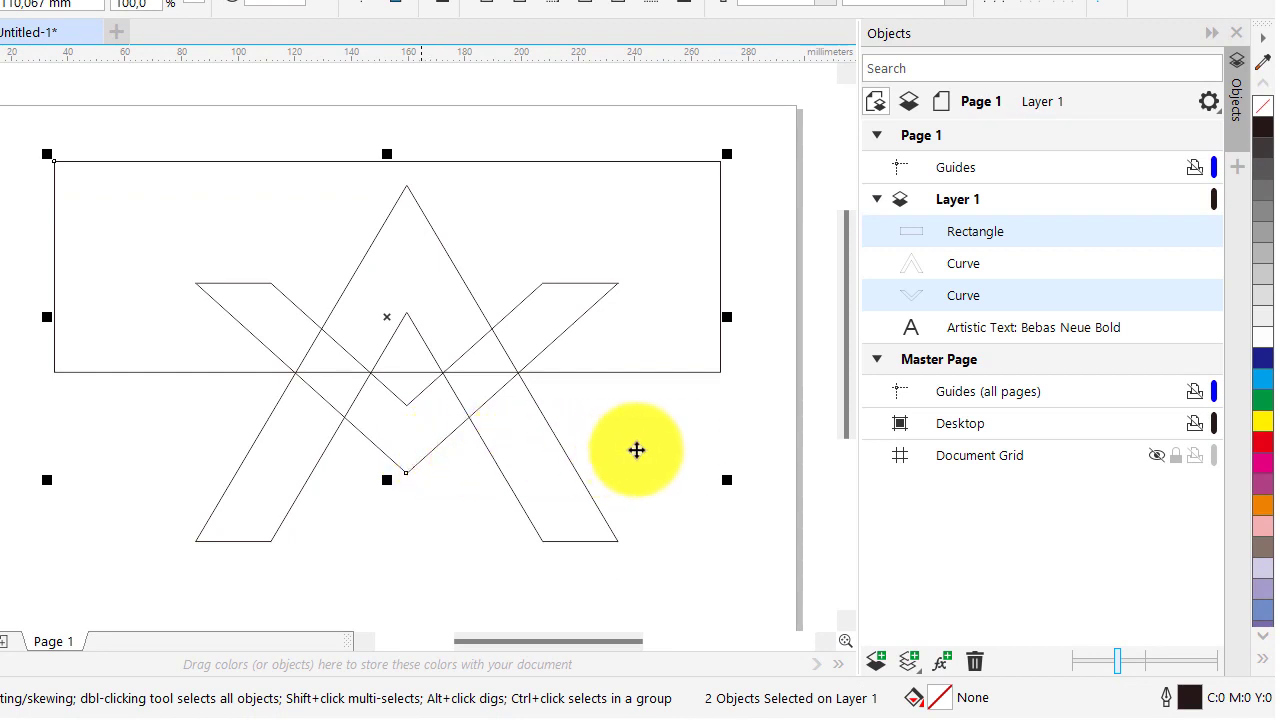
{"action": "left_click", "coordinate": [701, 452]}
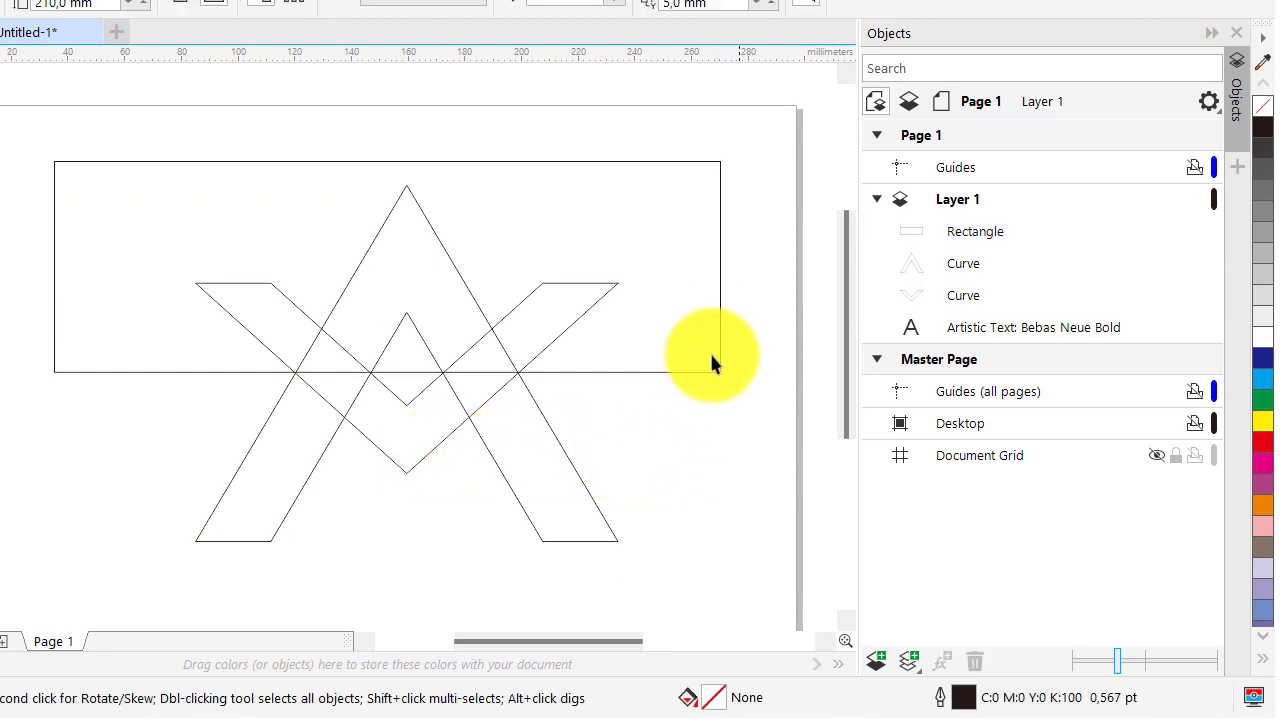
{"action": "left_click", "coordinate": [719, 276]}
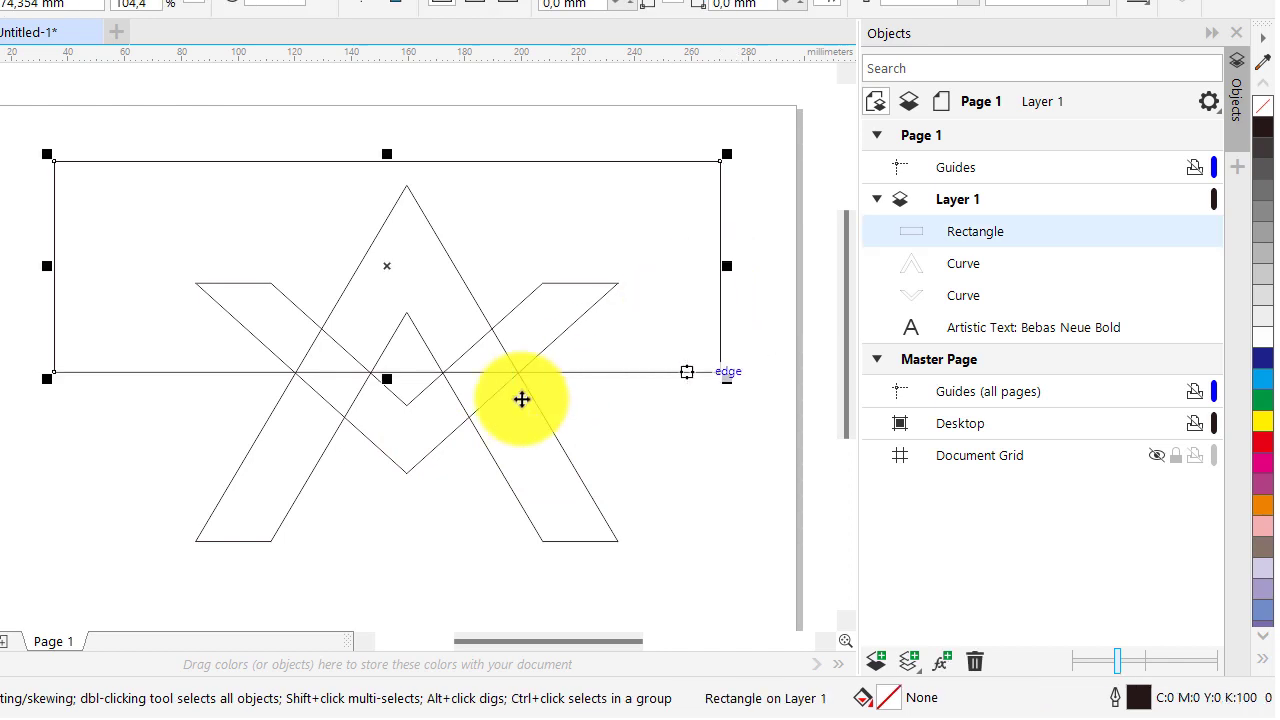
{"action": "left_click", "coordinate": [416, 462], "text": "shift"}
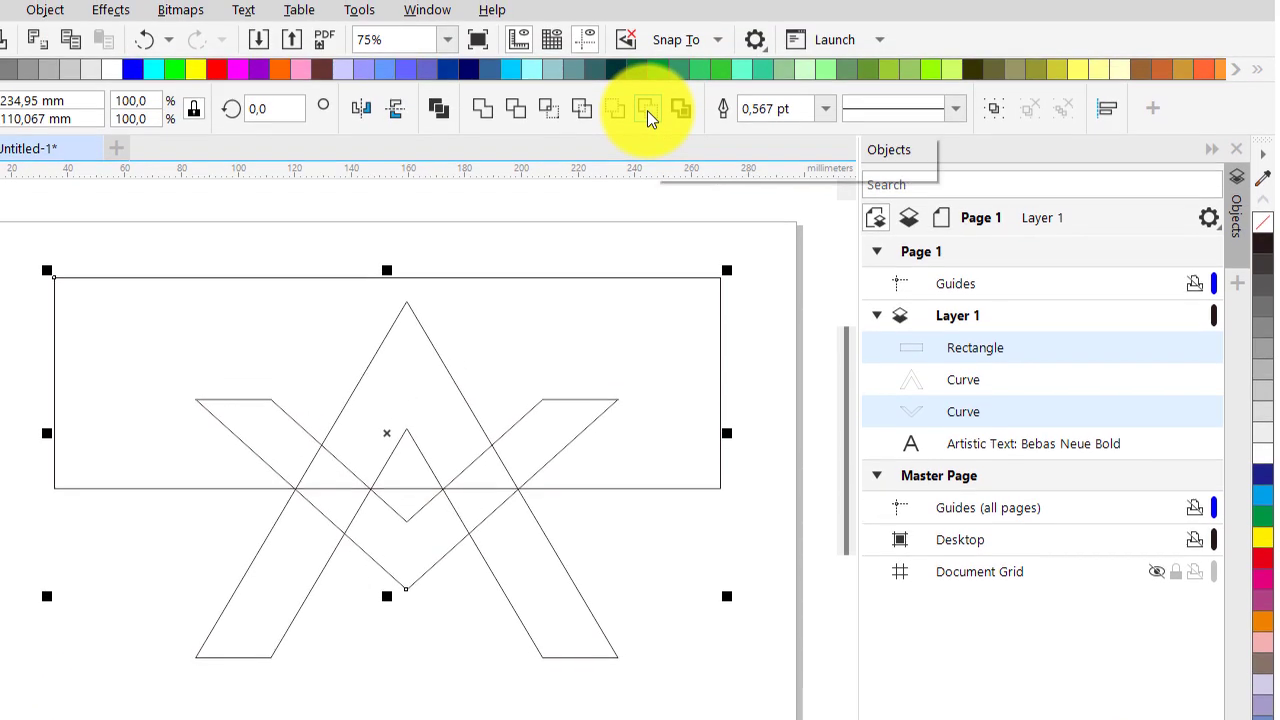
{"action": "left_click", "coordinate": [648, 4]}
{"action": "left_click", "coordinate": [672, 215]}
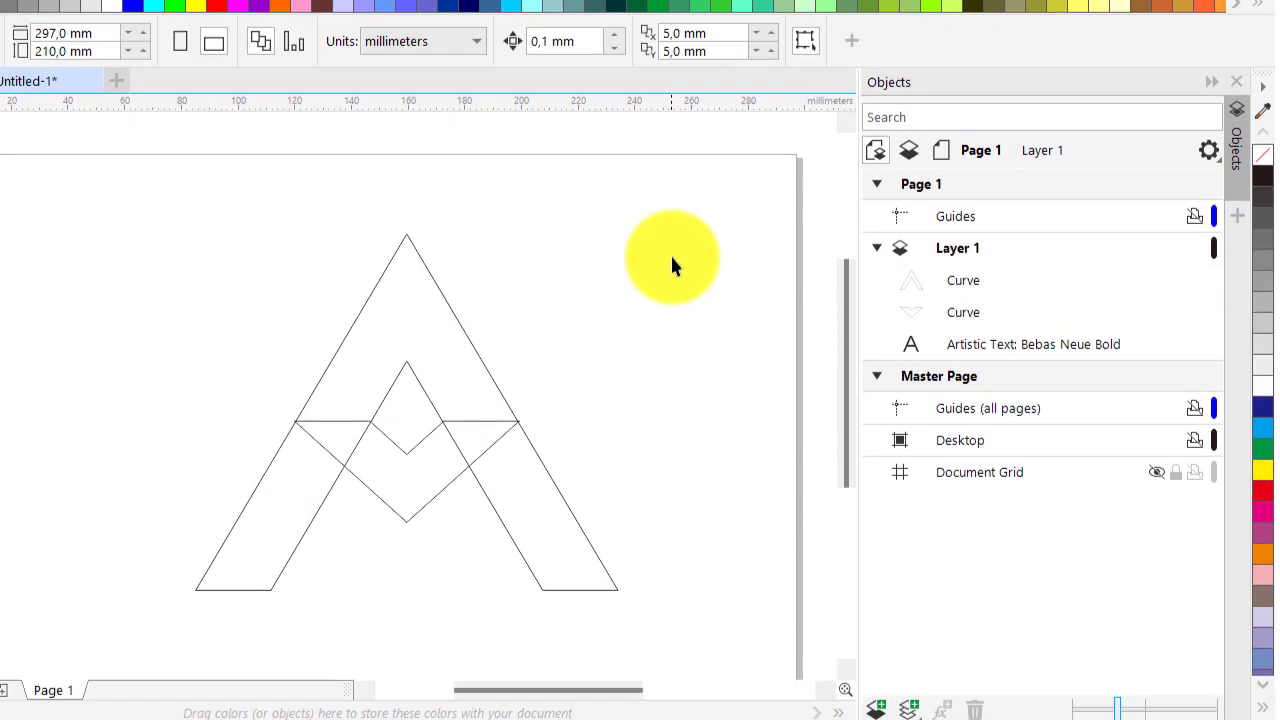
{"action": "scroll", "coordinate": [672, 257], "scroll_direction": "down", "scroll_amount": 1}
{"action": "scroll", "coordinate": [672, 257], "scroll_direction": "up", "scroll_amount": 1}
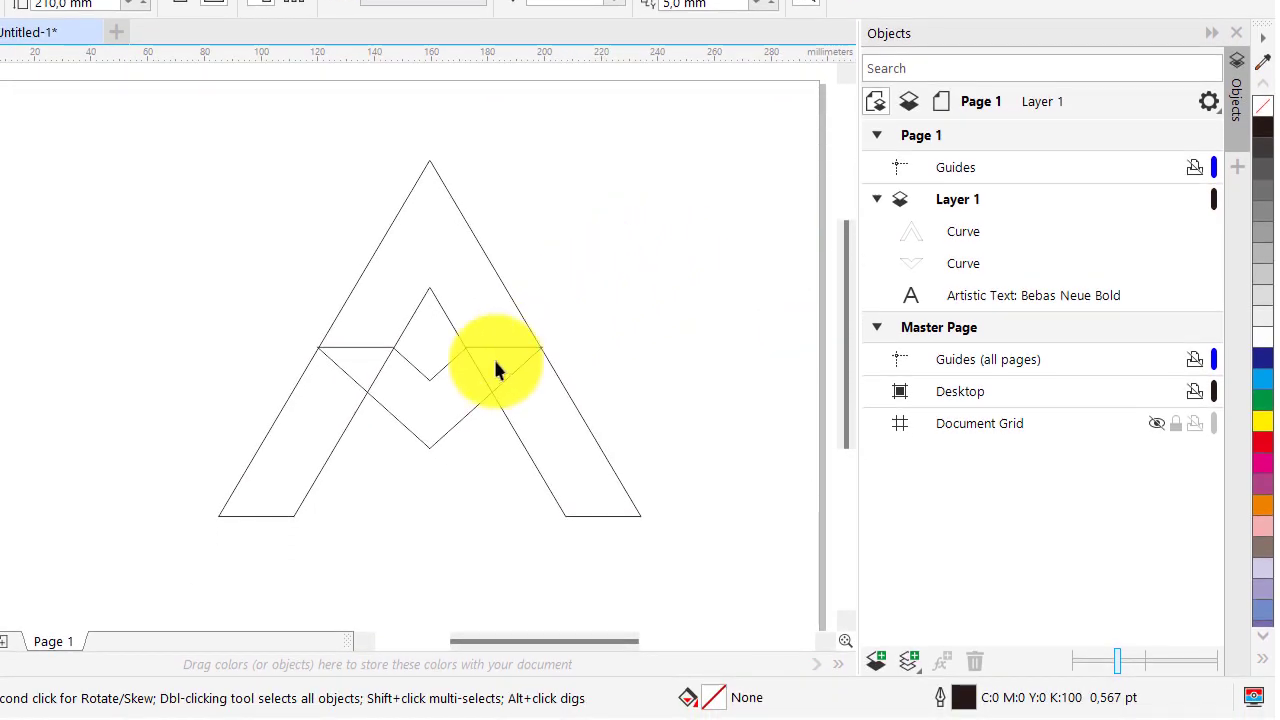
{"action": "left_click", "coordinate": [455, 395]}
{"action": "scroll", "coordinate": [634, 334], "scroll_direction": "down", "scroll_amount": 2}
{"action": "scroll", "coordinate": [663, 320], "scroll_direction": "up", "scroll_amount": 2}
{"action": "left_click", "coordinate": [597, 345]}
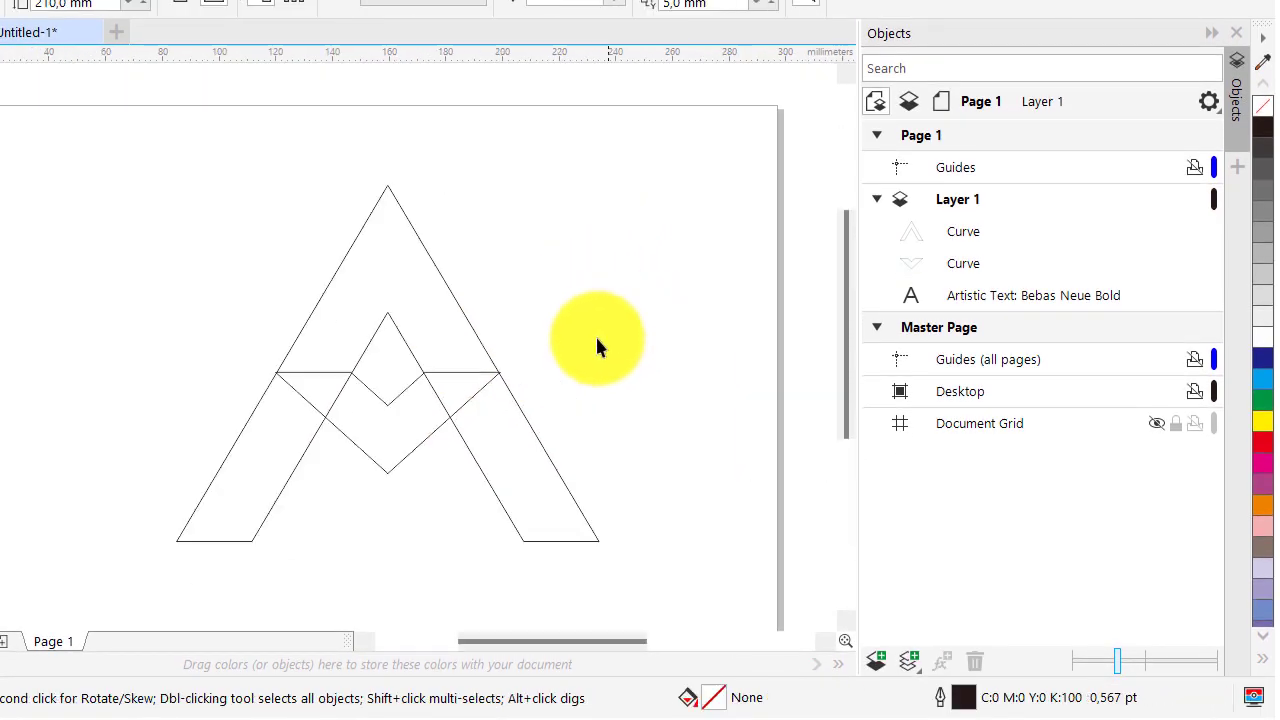
- Fill the A-shaped chevron with red
{"action": "left_click", "coordinate": [443, 278]}
{"action": "left_click", "coordinate": [510, 262]}
{"action": "left_click", "coordinate": [404, 312]}
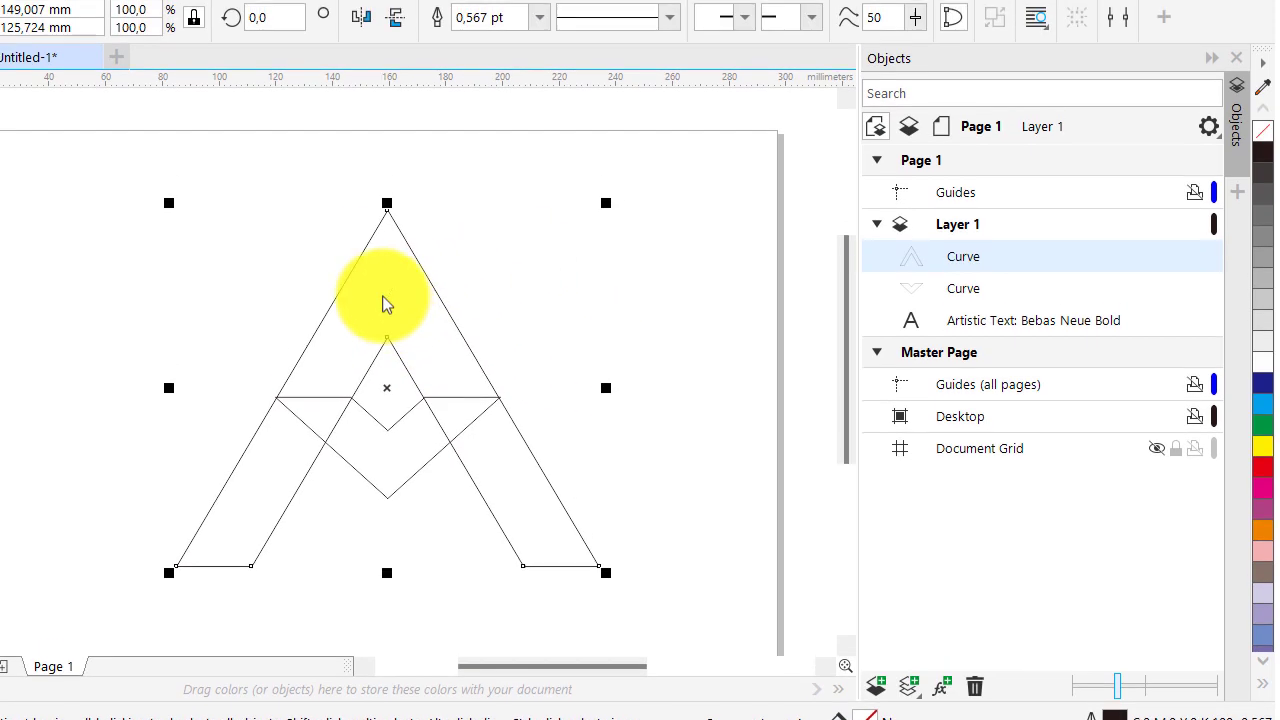
{"action": "left_click", "coordinate": [215, 31]}
- Bring the trimmed V shape to the front of the layer and fill it with the same red
{"action": "left_click", "coordinate": [384, 506]}
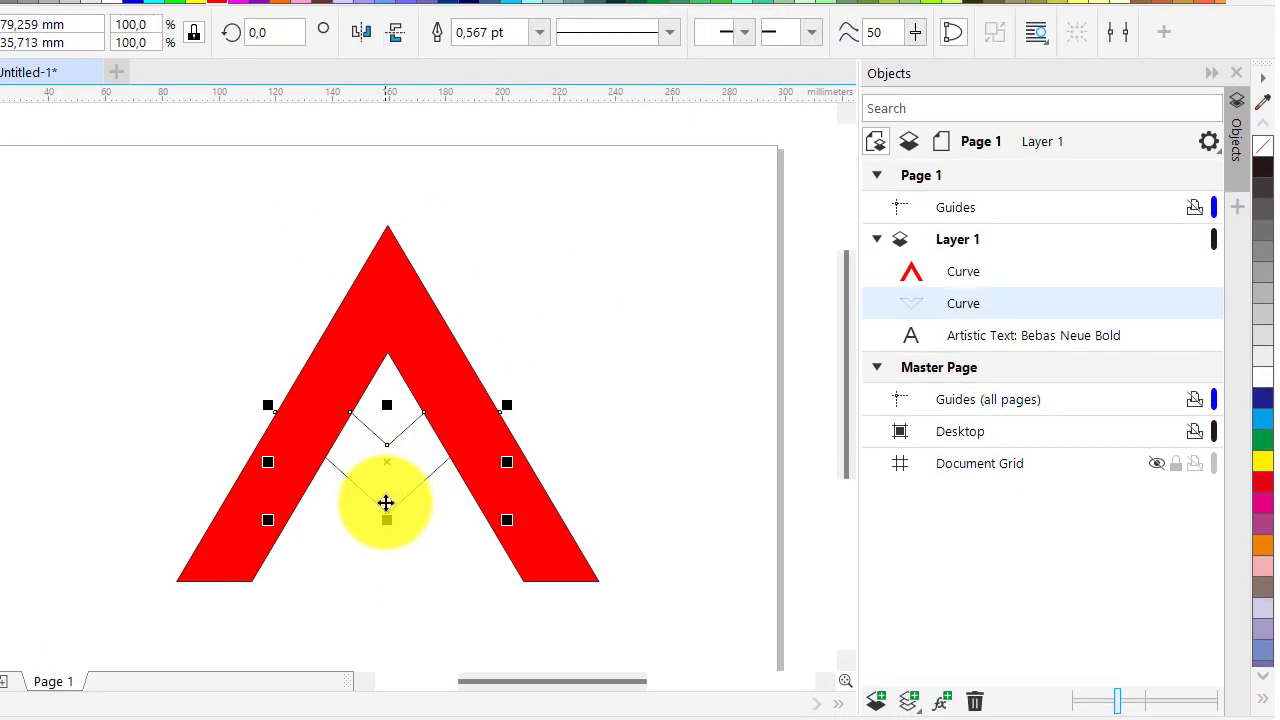
{"action": "key", "text": "ctrl+Home"}
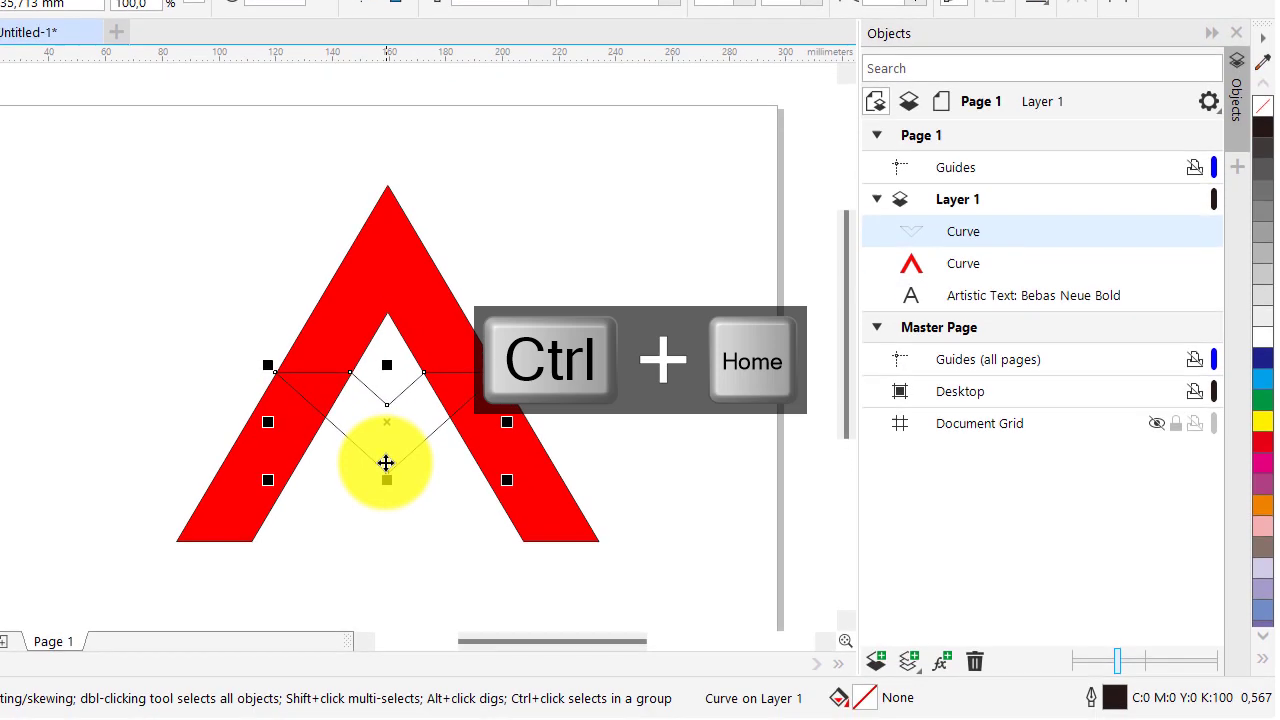
{"action": "left_click", "coordinate": [533, 276]}
{"action": "left_click", "coordinate": [401, 433]}
{"action": "left_click", "coordinate": [218, 4]}
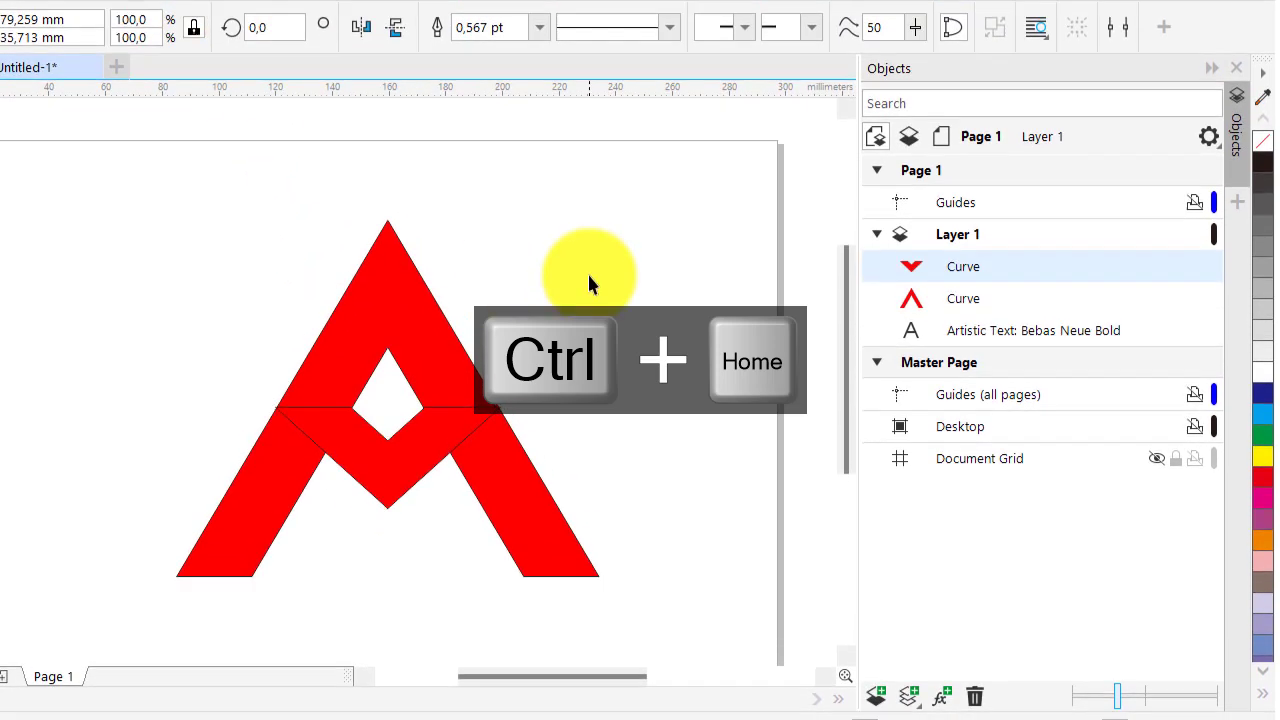
{"action": "left_click", "coordinate": [421, 353]}
{"action": "left_click", "coordinate": [555, 316]}
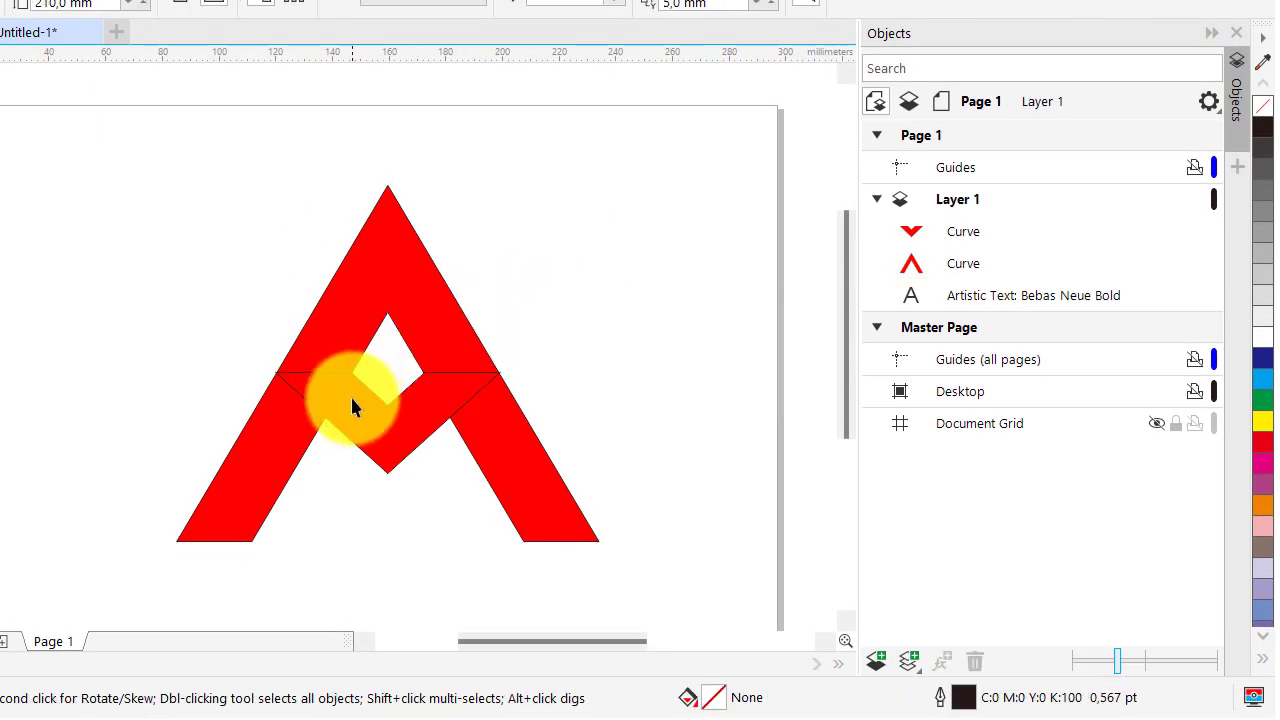
{"action": "left_click", "coordinate": [351, 406]}
{"action": "left_click", "coordinate": [552, 335]}
{"action": "scroll", "coordinate": [552, 335], "scroll_direction": "down", "scroll_amount": 2}
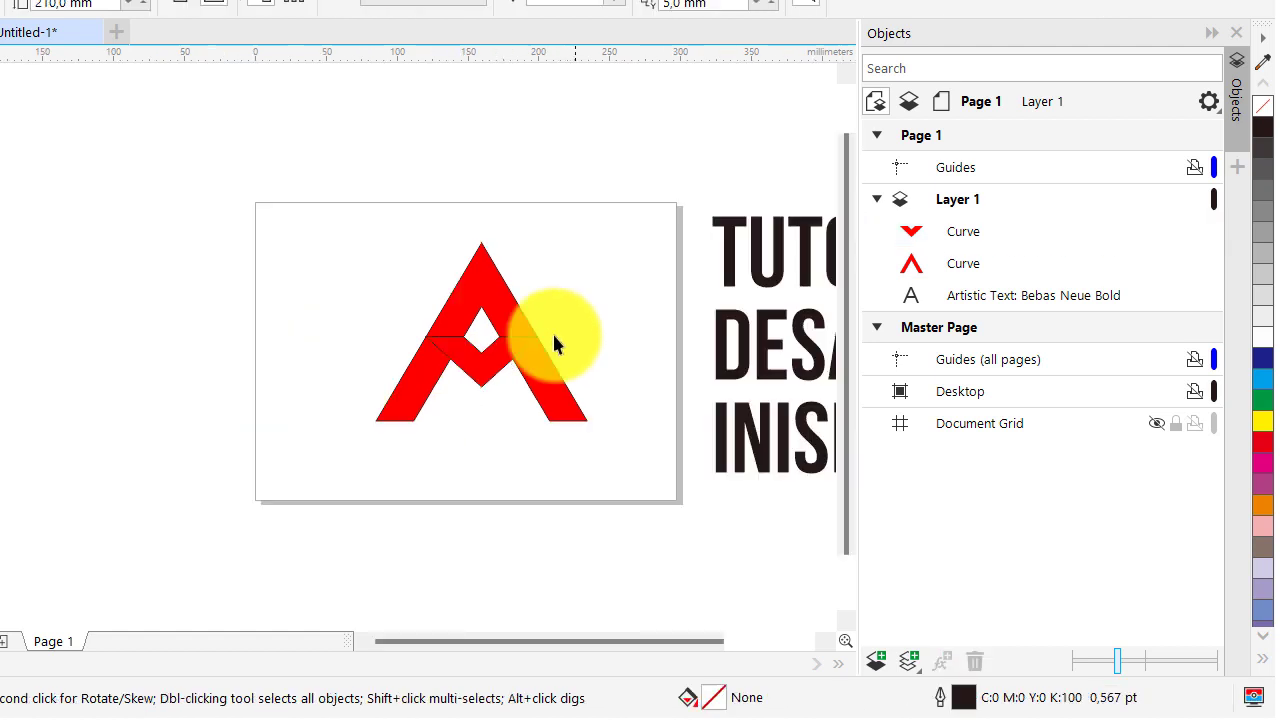
{"action": "scroll", "coordinate": [535, 355], "scroll_direction": "up", "scroll_amount": 2}
{"action": "scroll", "coordinate": [445, 413], "scroll_direction": "up", "scroll_amount": 3}
- Apply a vertical linear fountain fill to the V shape, running from red at its top edge to white at its bottom point
{"action": "left_click", "coordinate": [446, 418]}
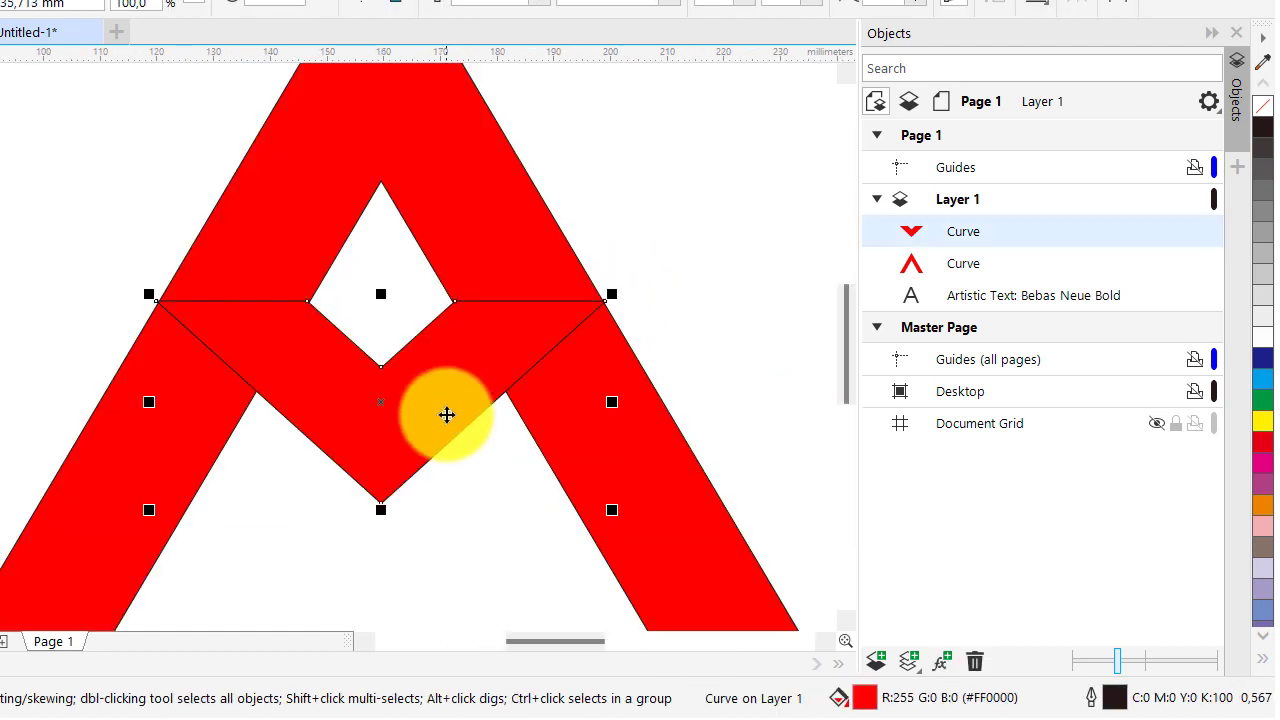
{"action": "scroll", "coordinate": [447, 414], "scroll_direction": "down", "scroll_amount": 1}
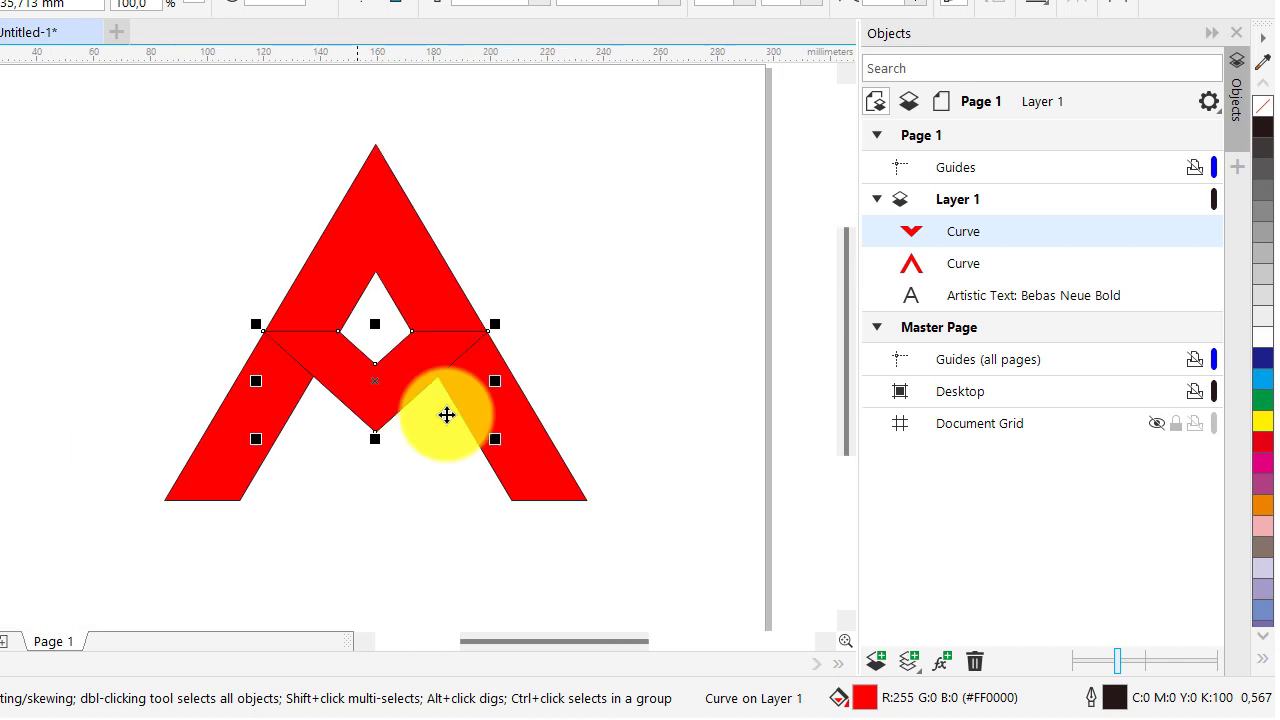
{"action": "scroll", "coordinate": [447, 414], "scroll_direction": "up", "scroll_amount": 1}
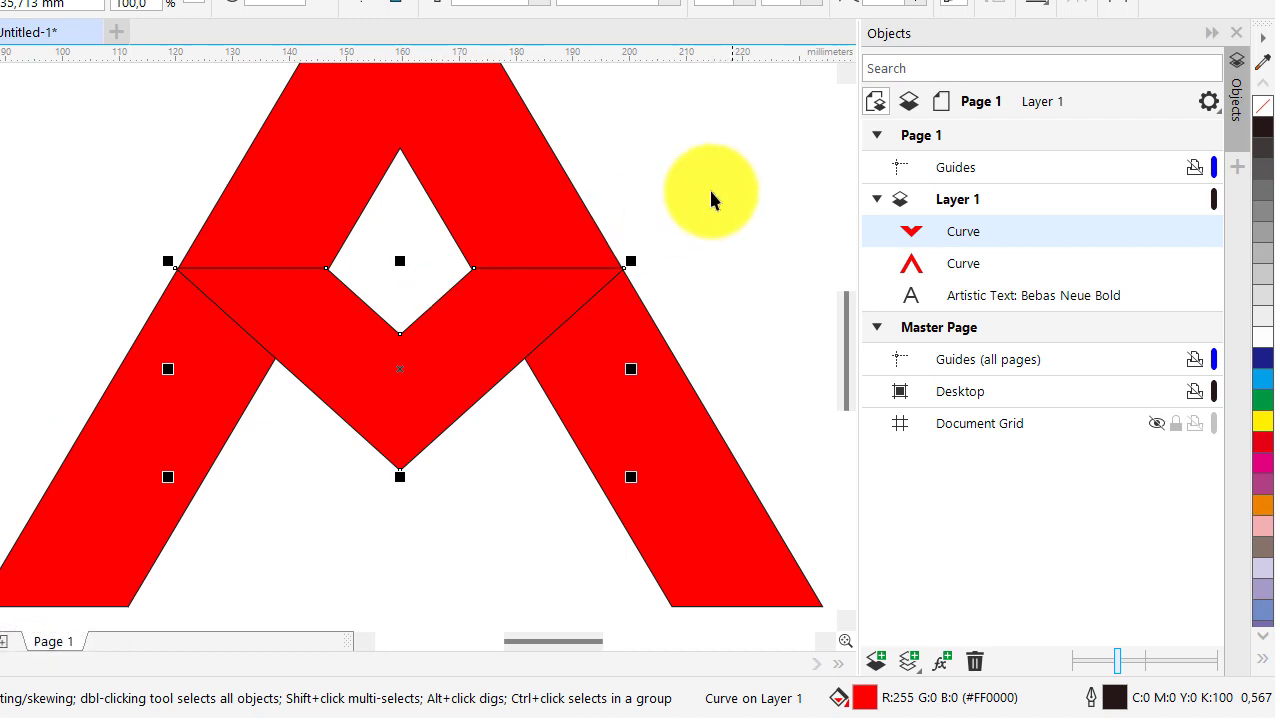
{"action": "key", "text": "g"}
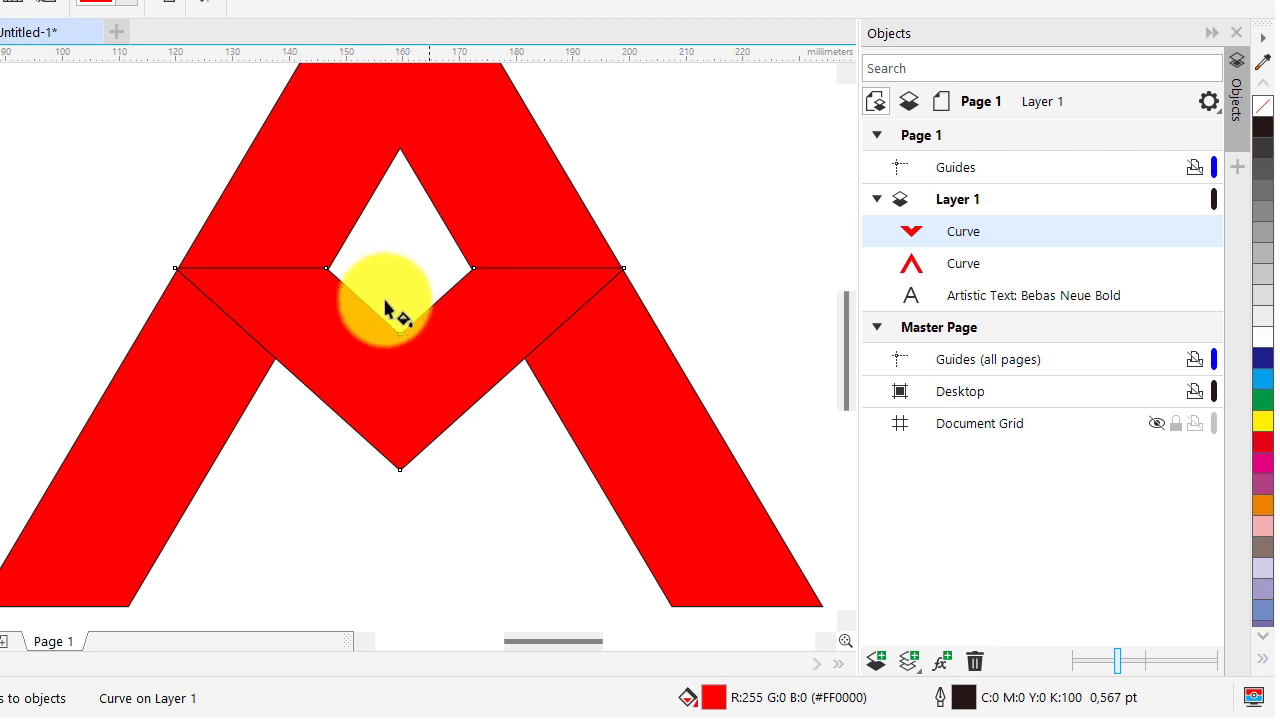
{"action": "left_click_drag", "start_coordinate": [397, 349], "coordinate": [399, 531]}
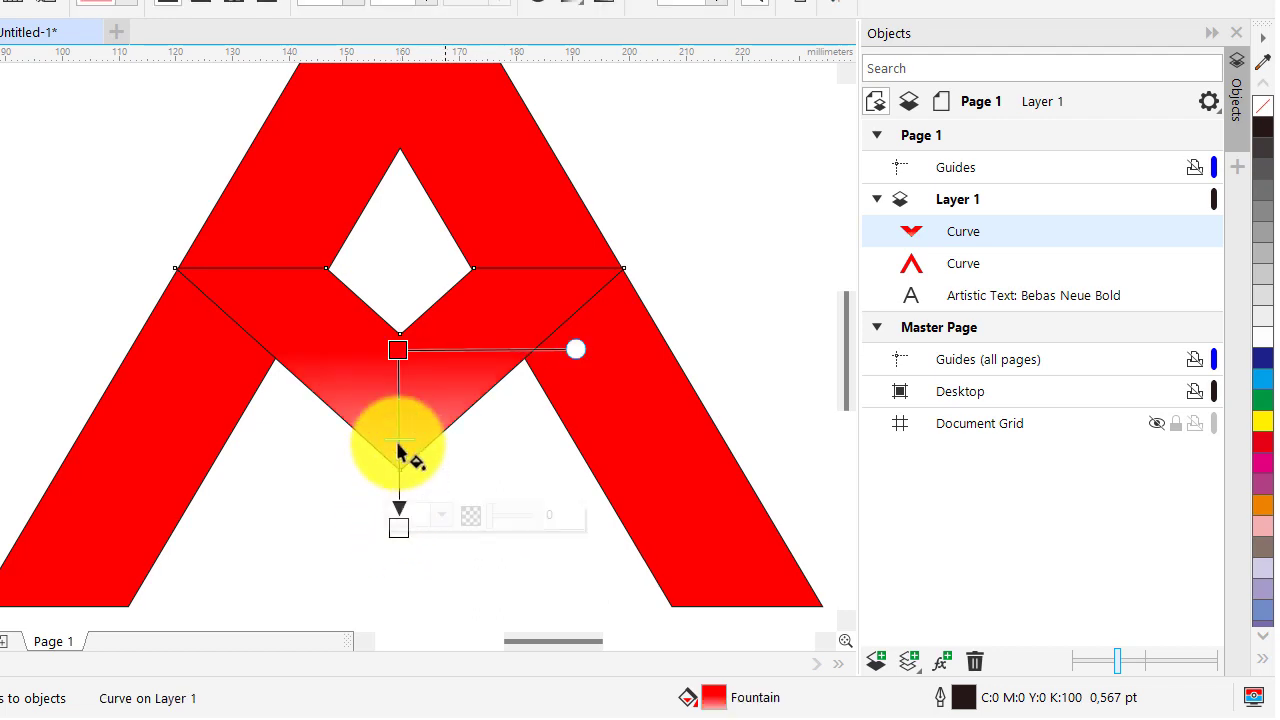
{"action": "left_click_drag", "start_coordinate": [397, 349], "coordinate": [402, 262]}
{"action": "left_click_drag", "start_coordinate": [401, 530], "coordinate": [401, 477]}
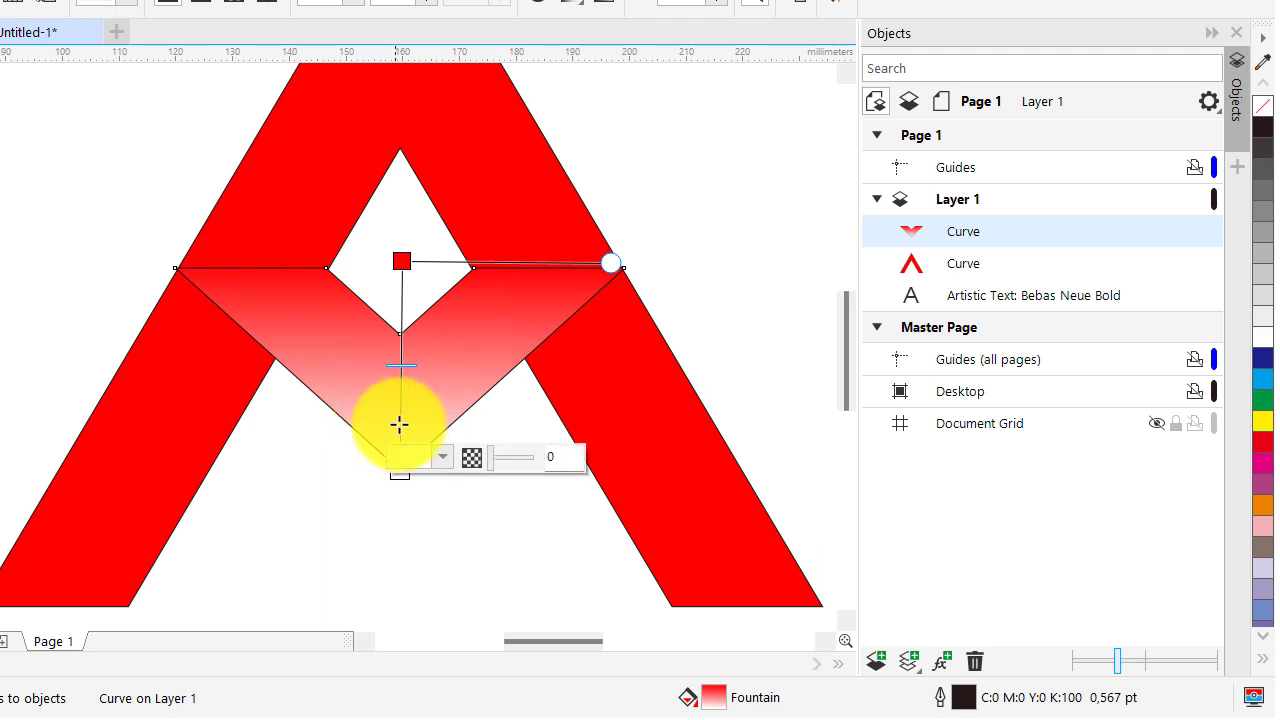
- Change the gradient's end colour at the V shape's bottom point to a dark red, using the RGB colour model
{"action": "left_click", "coordinate": [448, 458]}
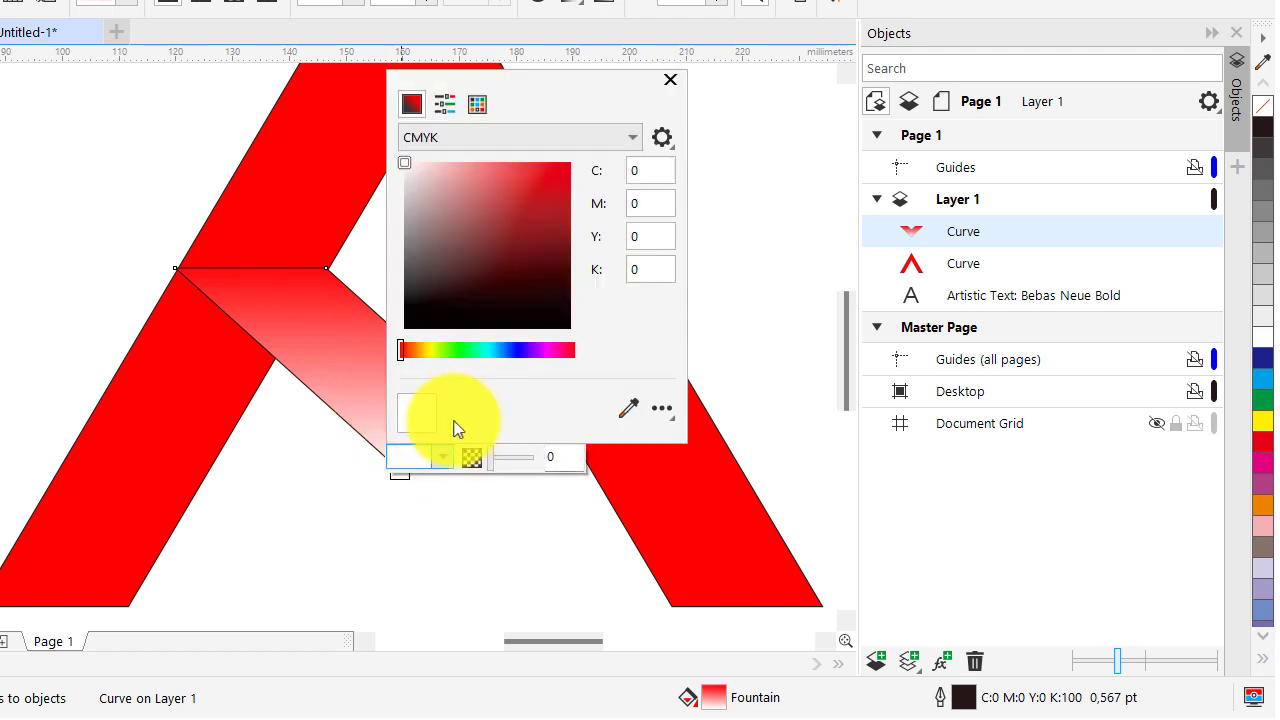
{"action": "left_click", "coordinate": [491, 141]}
{"action": "left_click", "coordinate": [489, 195]}
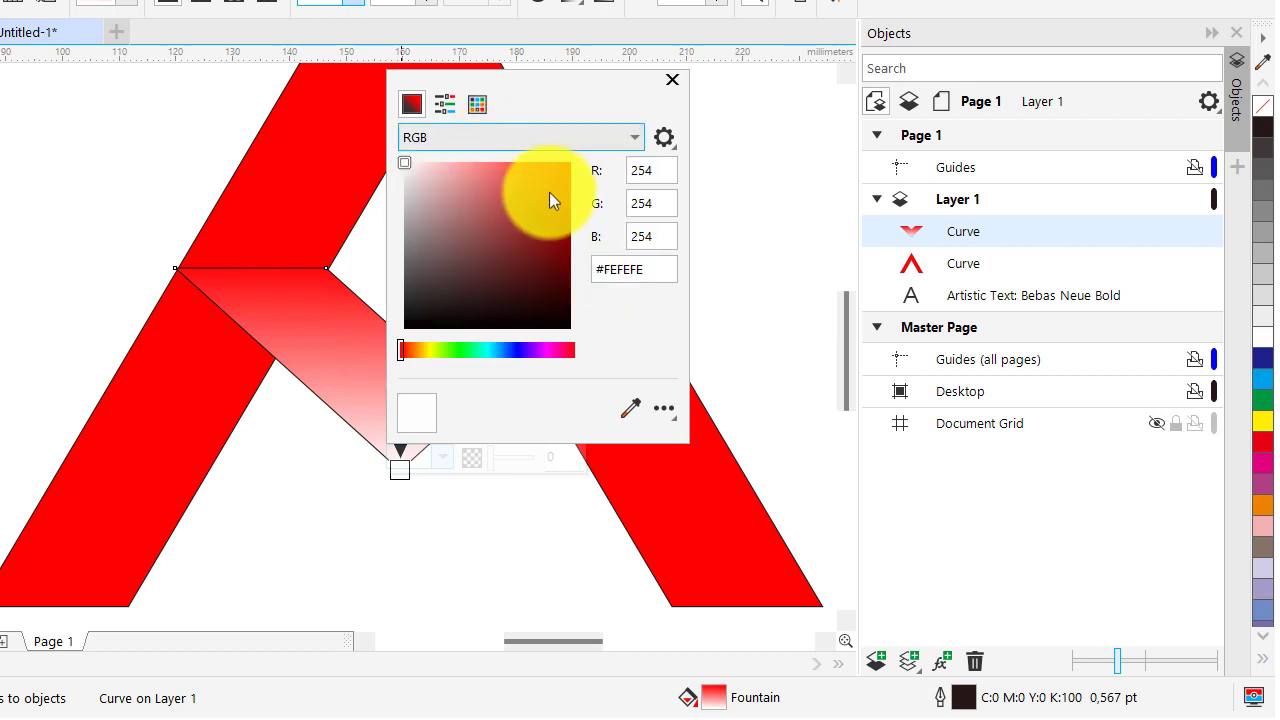
{"action": "left_click_drag", "start_coordinate": [552, 194], "coordinate": [572, 211]}
{"action": "left_click", "coordinate": [369, 357]}
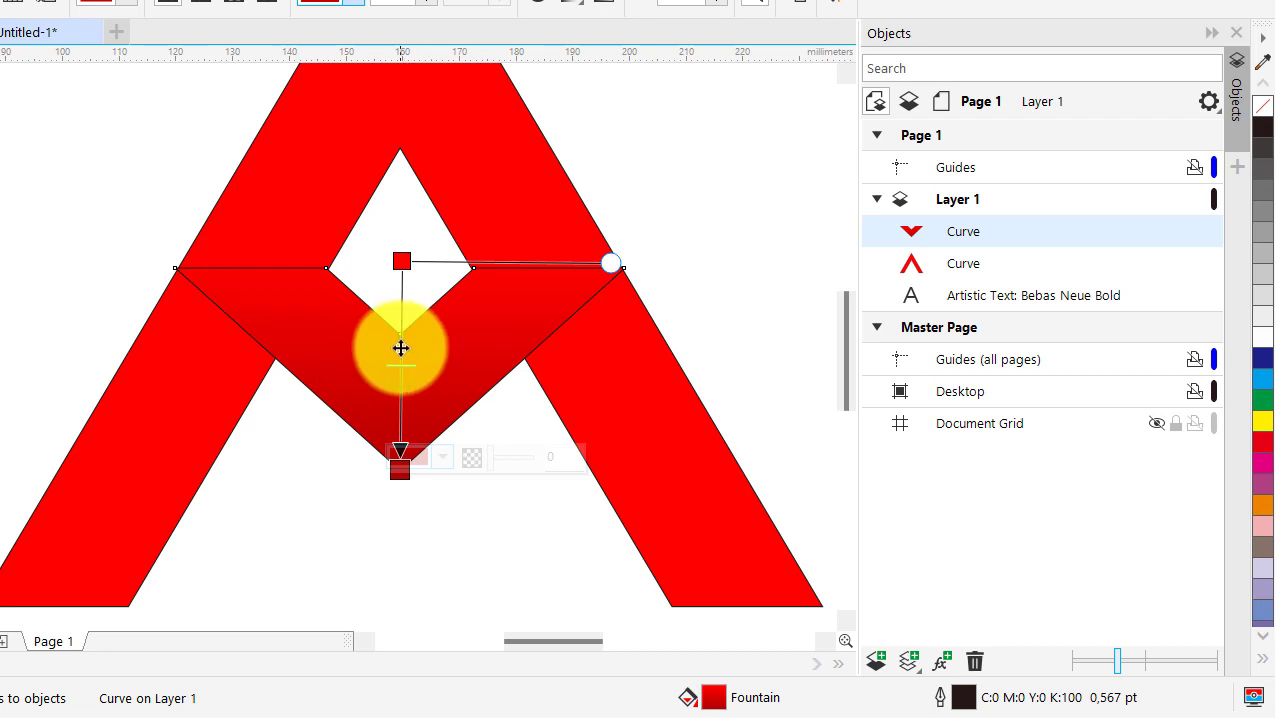
- Add a colour node midway along the V shape's gradient and raise the gradient's red start slightly above the shape's top edge
{"action": "left_click", "coordinate": [400, 348]}
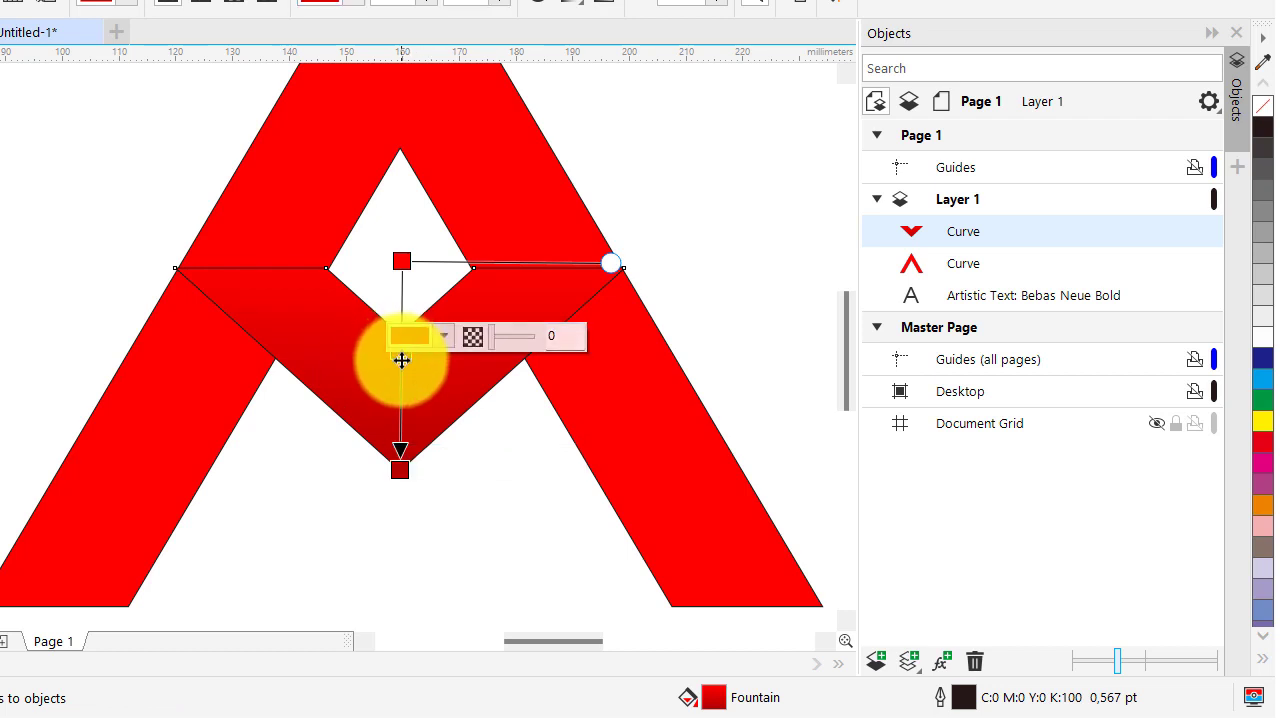
{"action": "left_click_drag", "start_coordinate": [401, 361], "coordinate": [400, 371]}
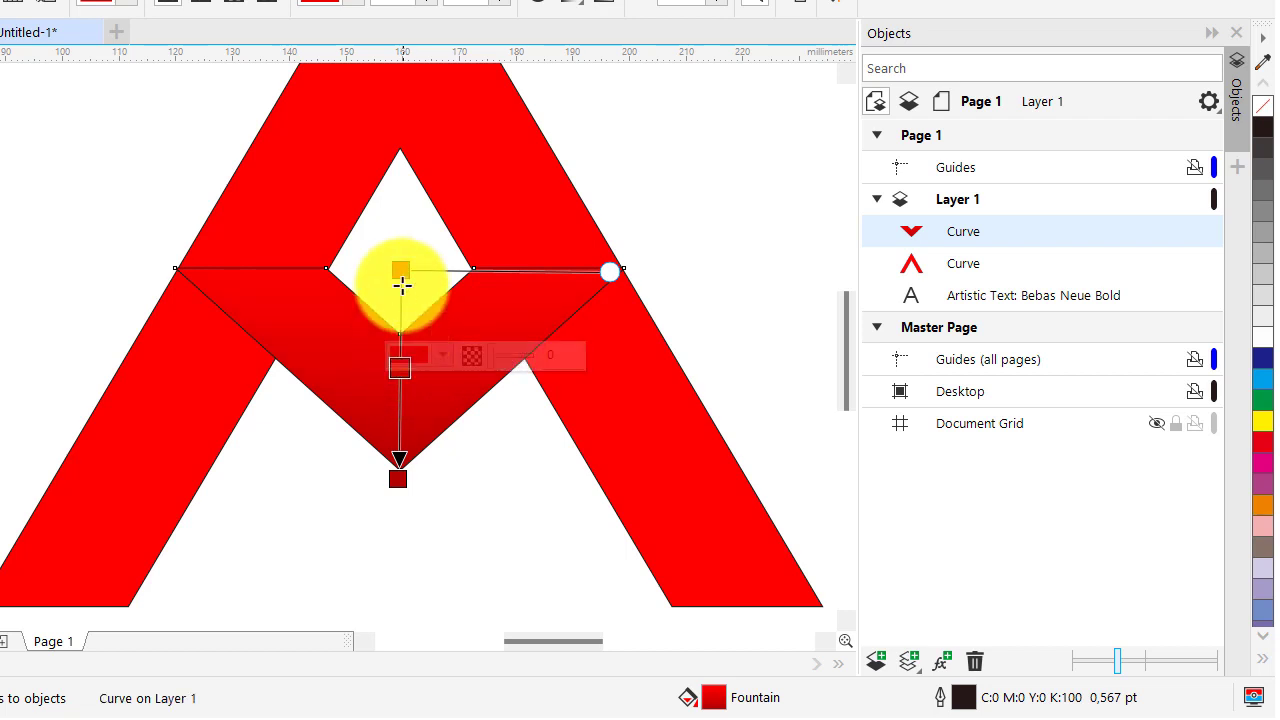
{"action": "left_click_drag", "start_coordinate": [401, 270], "coordinate": [401, 259]}
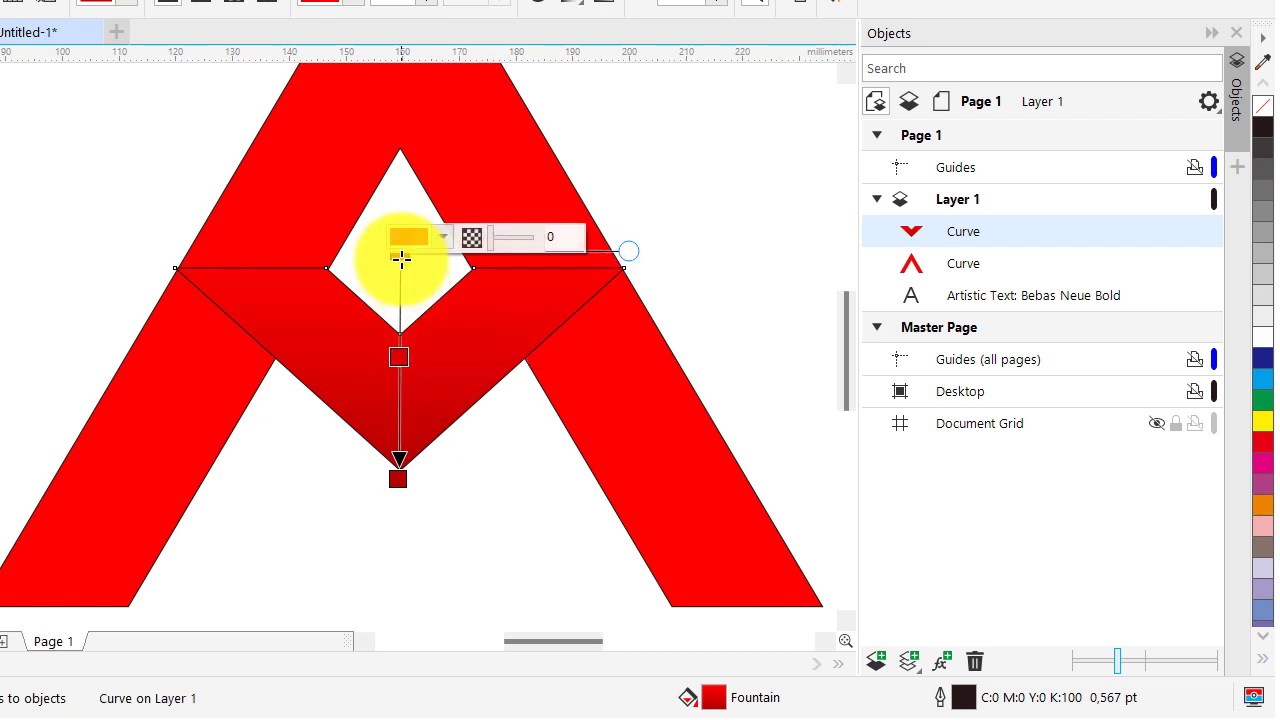
- Change the colour of the V shape's gradient node above its top edge to a light pink
{"action": "left_click", "coordinate": [443, 237]}
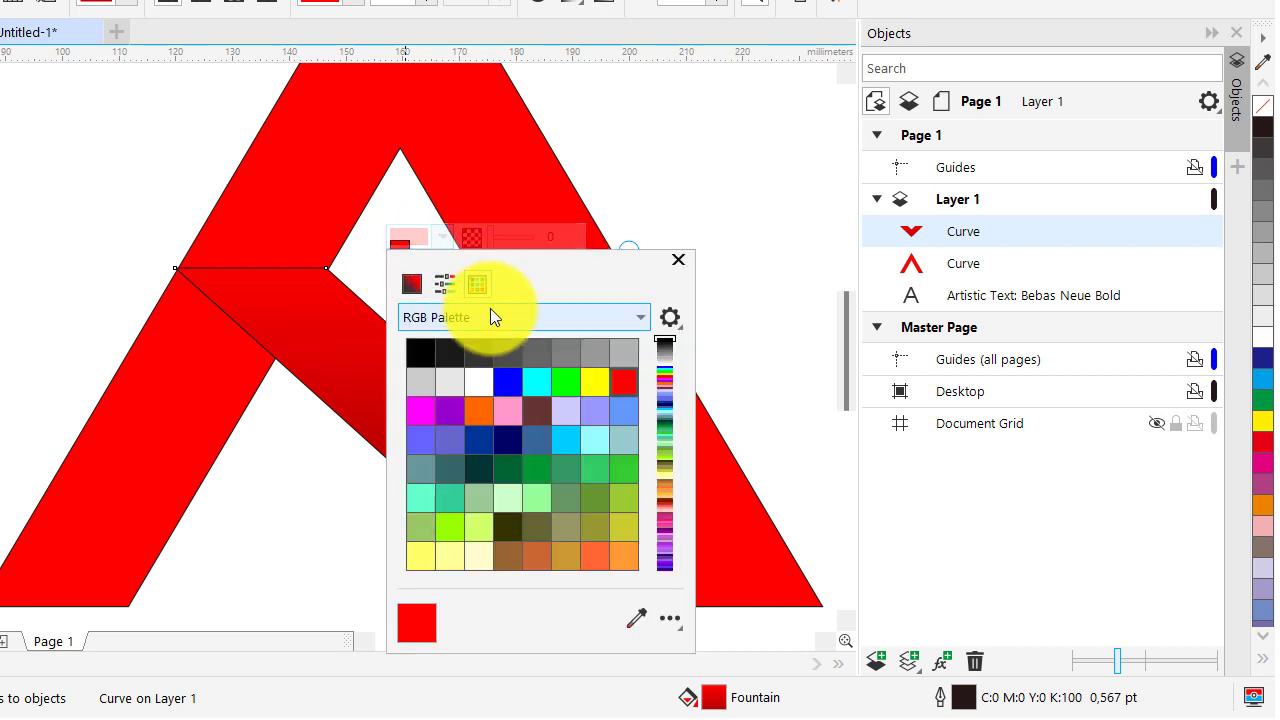
{"action": "left_click", "coordinate": [413, 284]}
{"action": "left_click_drag", "start_coordinate": [501, 359], "coordinate": [431, 343]}
{"action": "left_click", "coordinate": [332, 329]}
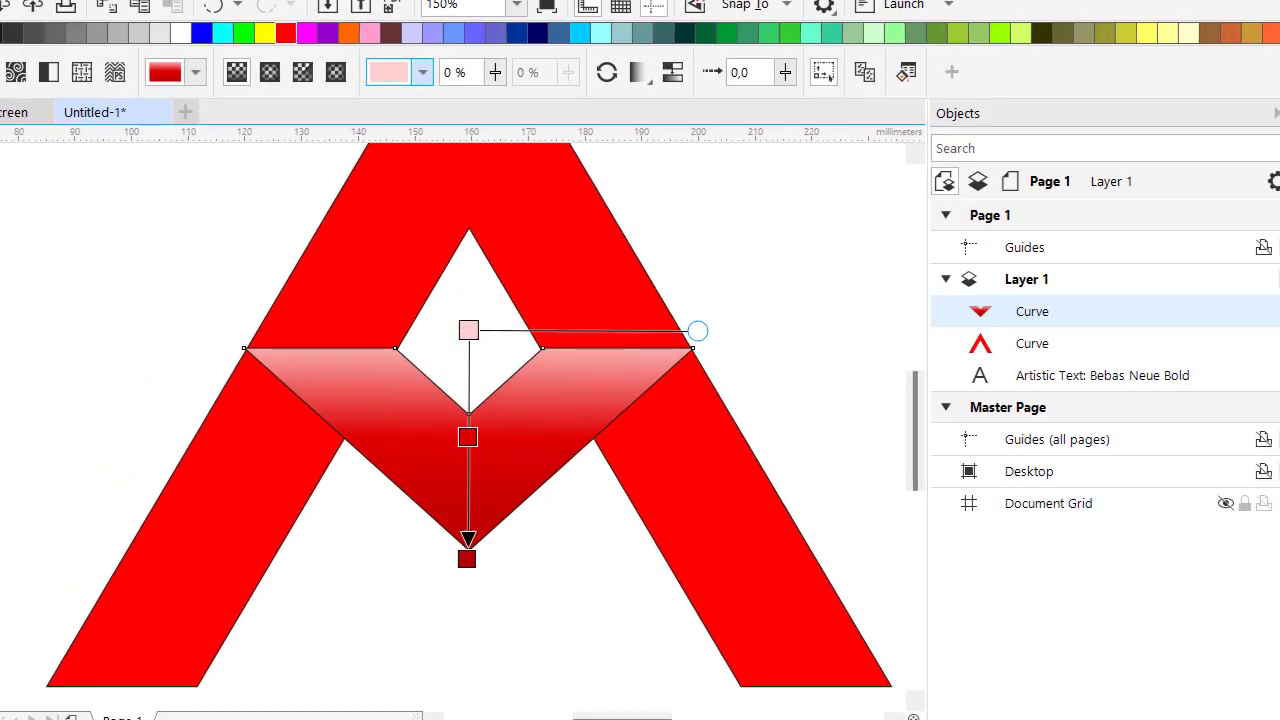
- Remove the outline from the gradient-filled V shape
{"action": "key", "text": "space"}
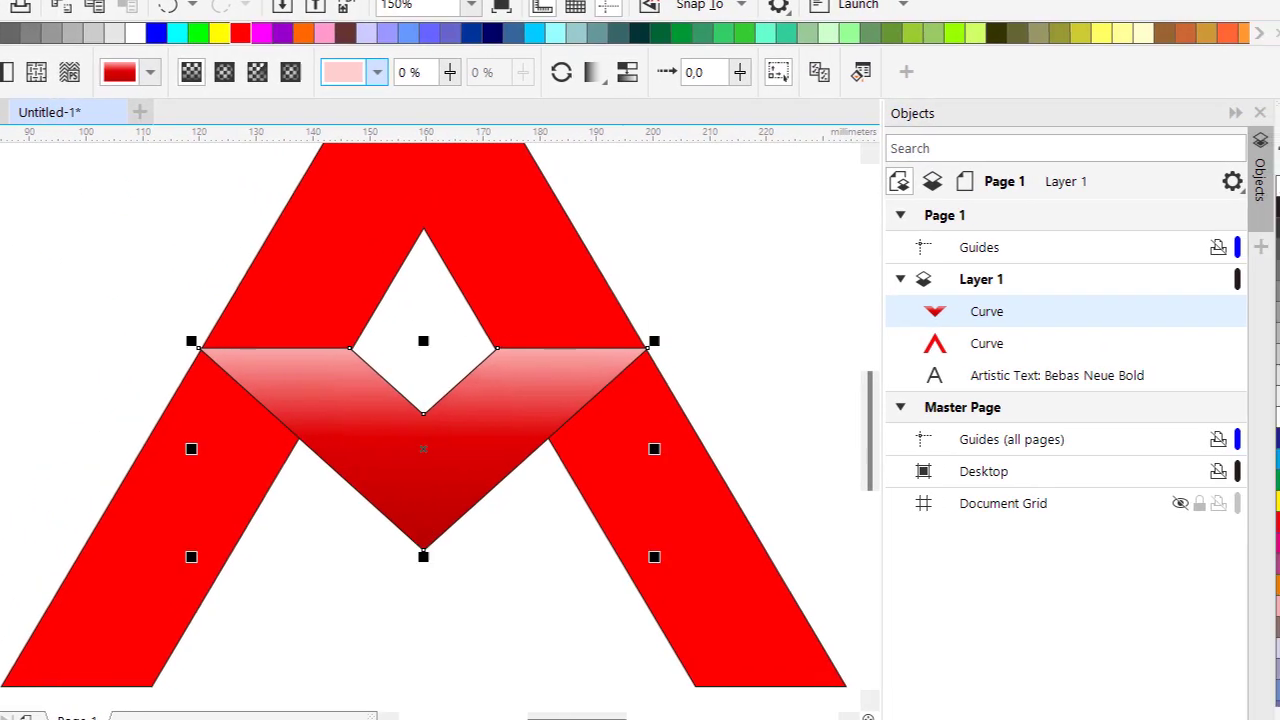
{"action": "left_click", "coordinate": [110, 231]}
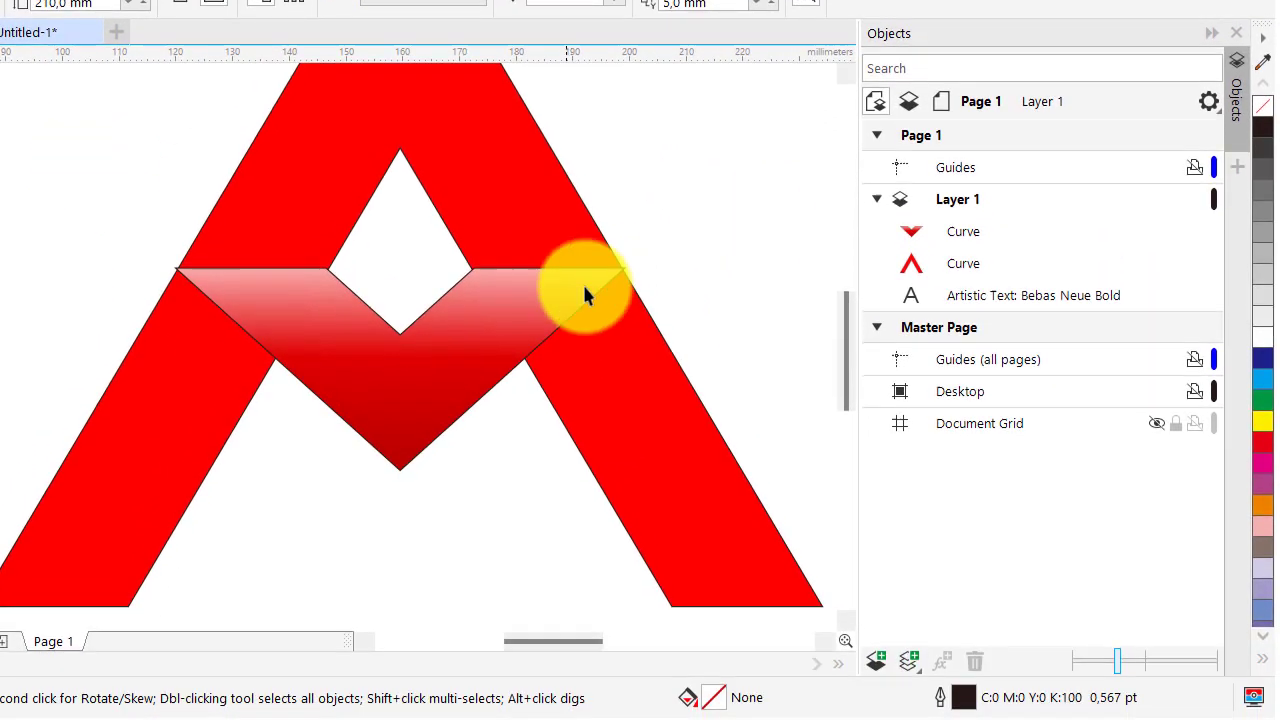
{"action": "left_click", "coordinate": [553, 388]}
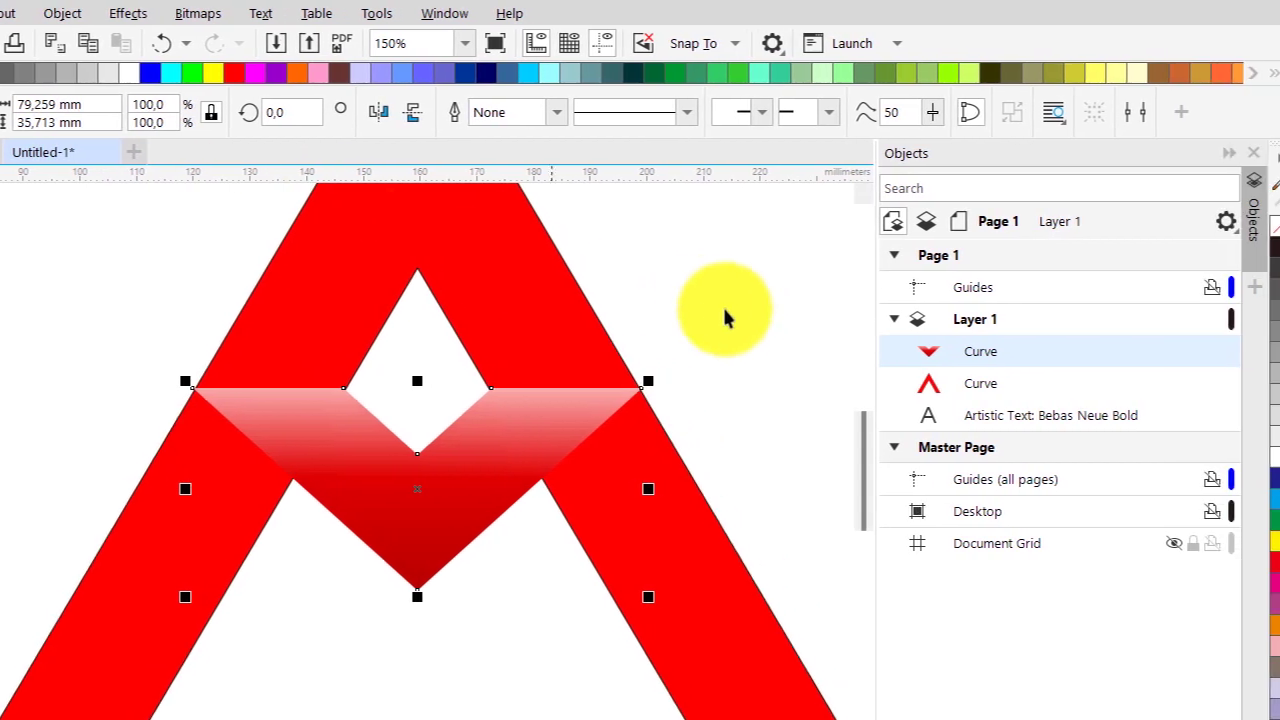
{"action": "left_click", "coordinate": [880, 318]}
- Examine the gradient V shape against the red chevron, both close up and as a whole
{"action": "scroll", "coordinate": [876, 324], "scroll_direction": "down", "scroll_amount": 1}
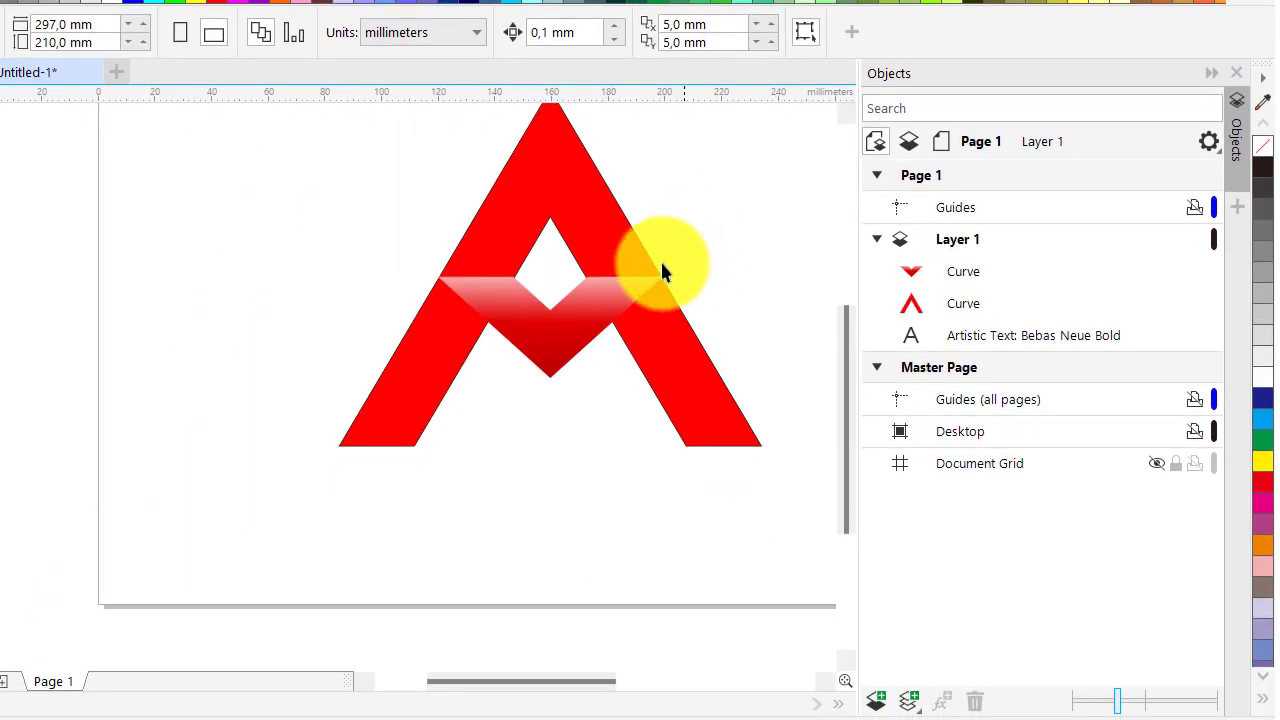
{"action": "scroll", "coordinate": [512, 330], "scroll_direction": "up", "scroll_amount": 2}
{"action": "scroll", "coordinate": [486, 341], "scroll_direction": "down", "scroll_amount": 4}
{"action": "scroll", "coordinate": [486, 345], "scroll_direction": "up", "scroll_amount": 5}
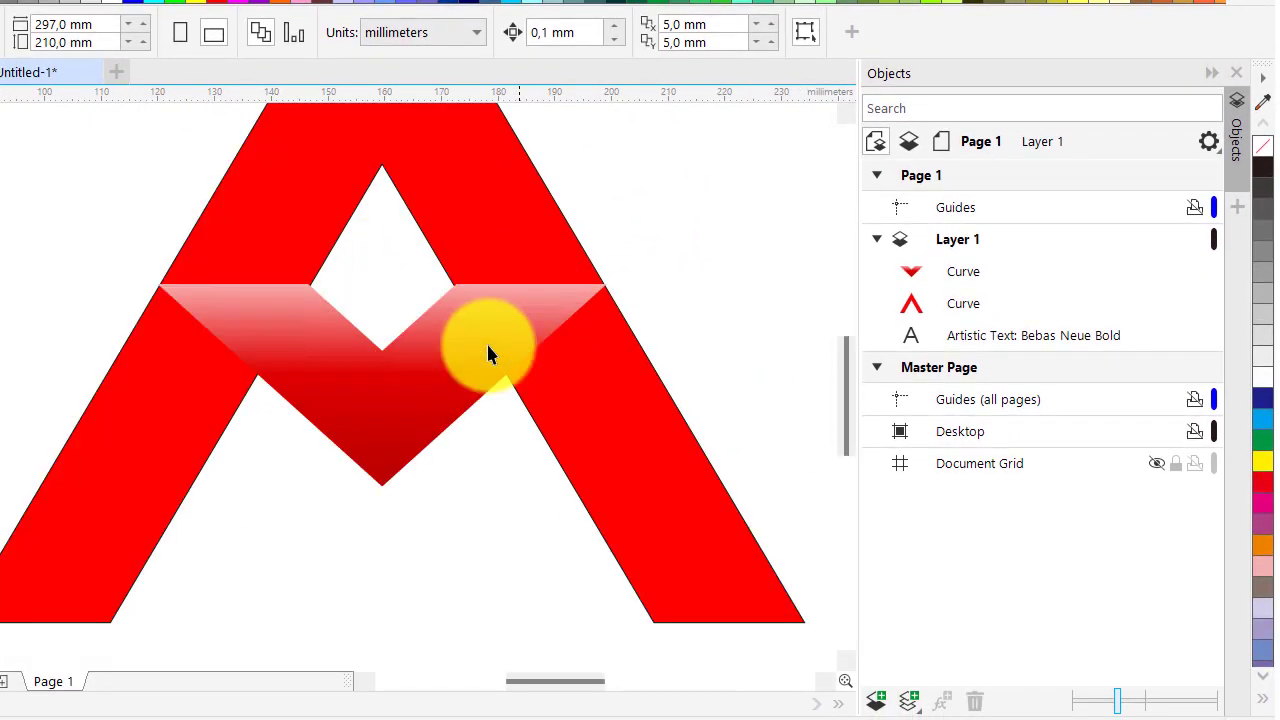
{"action": "scroll", "coordinate": [486, 341], "scroll_direction": "down", "scroll_amount": 2}
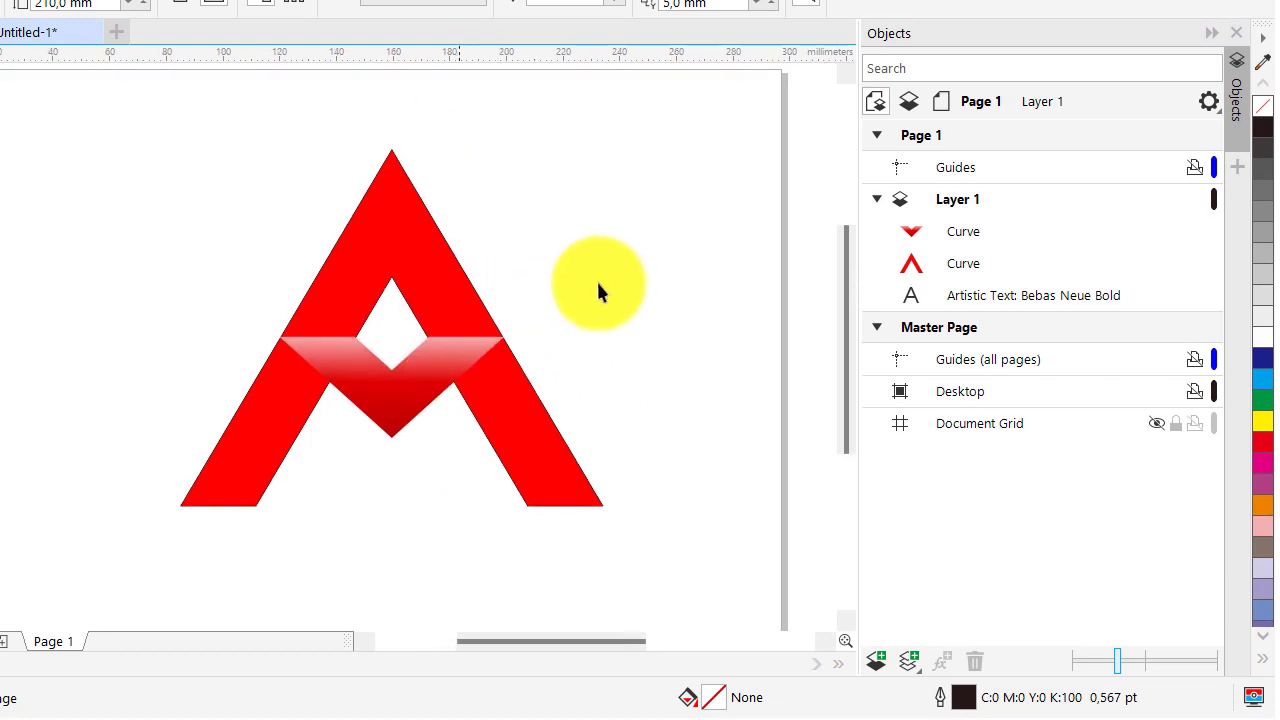
{"action": "scroll", "coordinate": [446, 350], "scroll_direction": "up", "scroll_amount": 2}
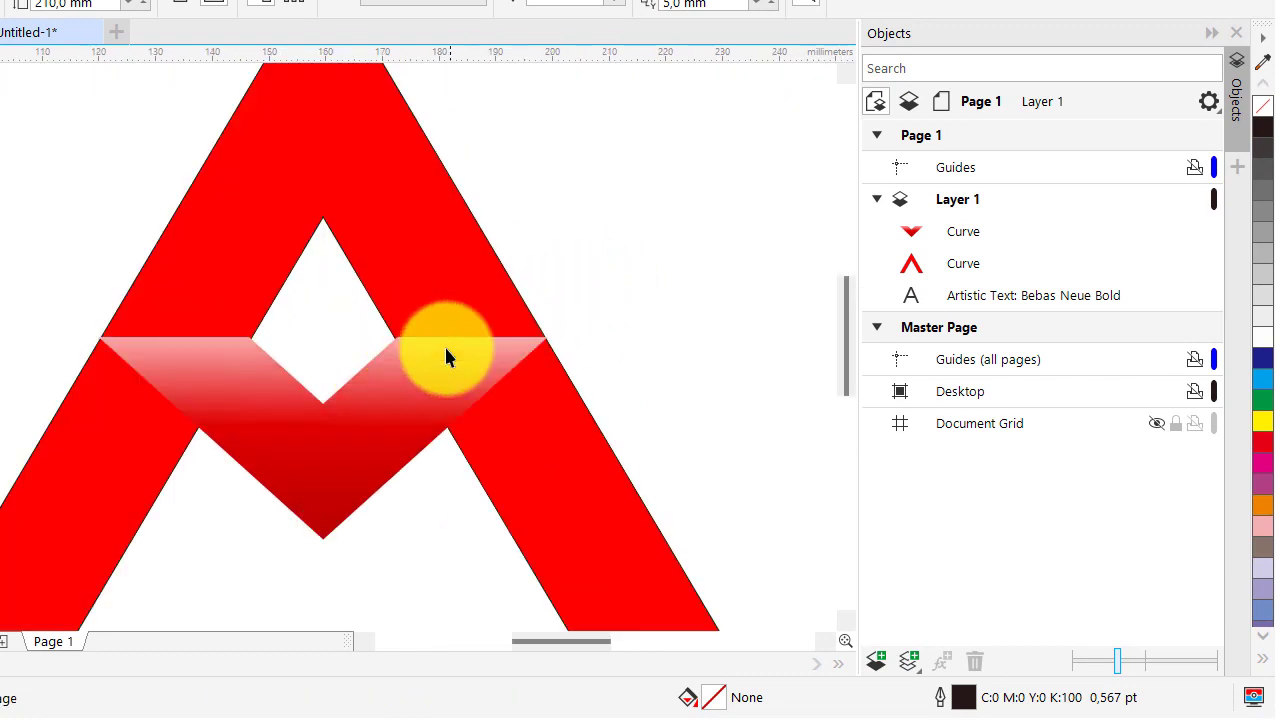
{"action": "scroll", "coordinate": [446, 357], "scroll_direction": "down", "scroll_amount": 2}
{"action": "scroll", "coordinate": [444, 344], "scroll_direction": "up", "scroll_amount": 2}
{"action": "scroll", "coordinate": [500, 305], "scroll_direction": "down", "scroll_amount": 2}
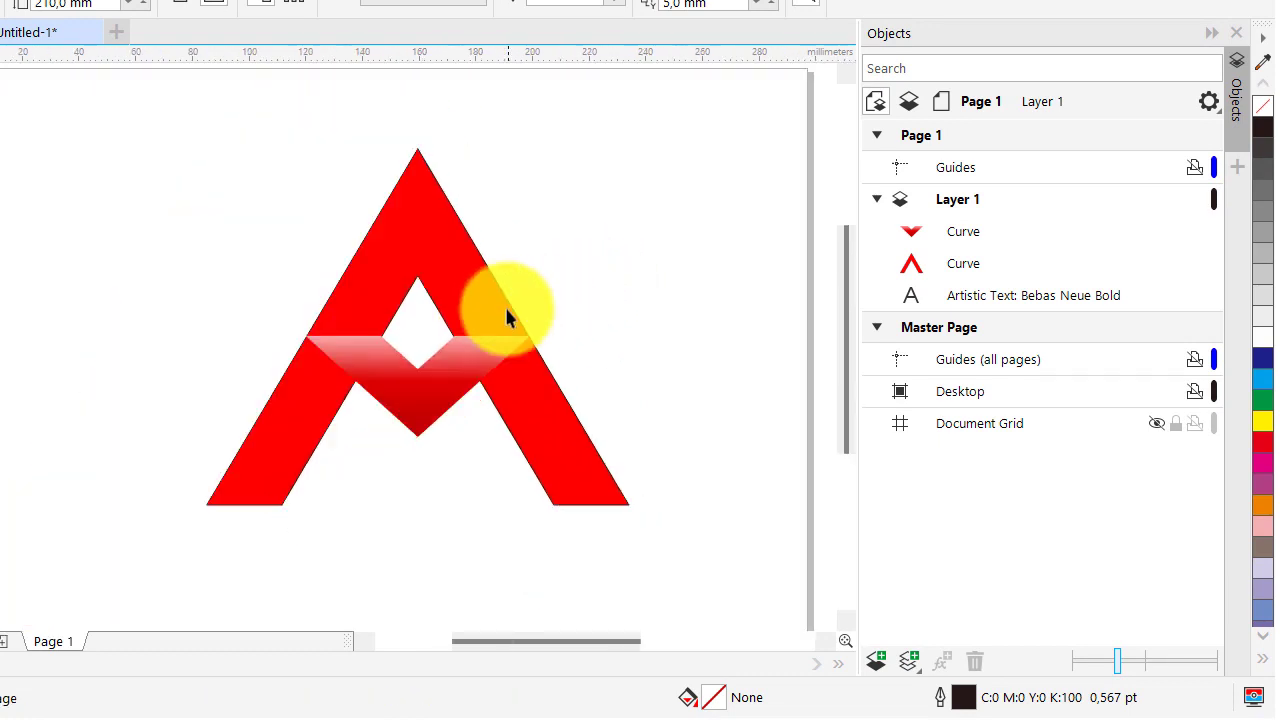
- Draw a rectangle about 109 × 83 mm over the upper part of the A, starting from the V shape's right corner
{"action": "left_click", "coordinate": [503, 297]}
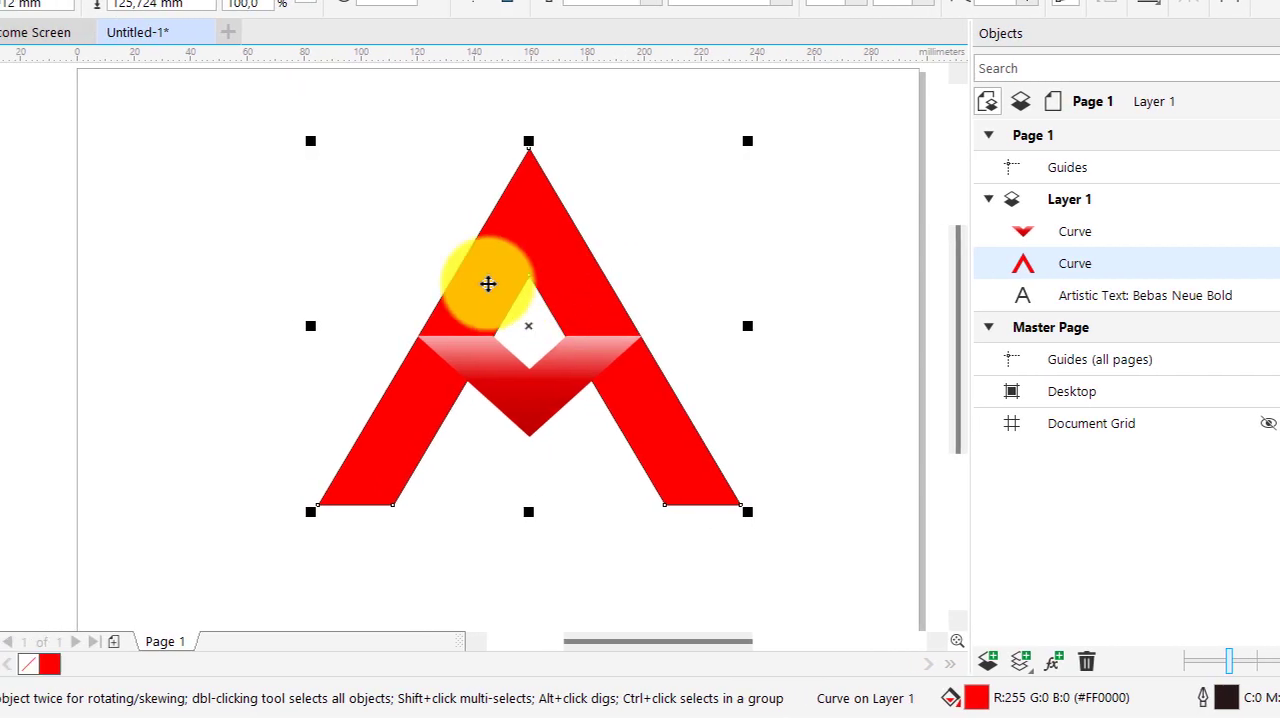
{"action": "left_click", "coordinate": [20, 251]}
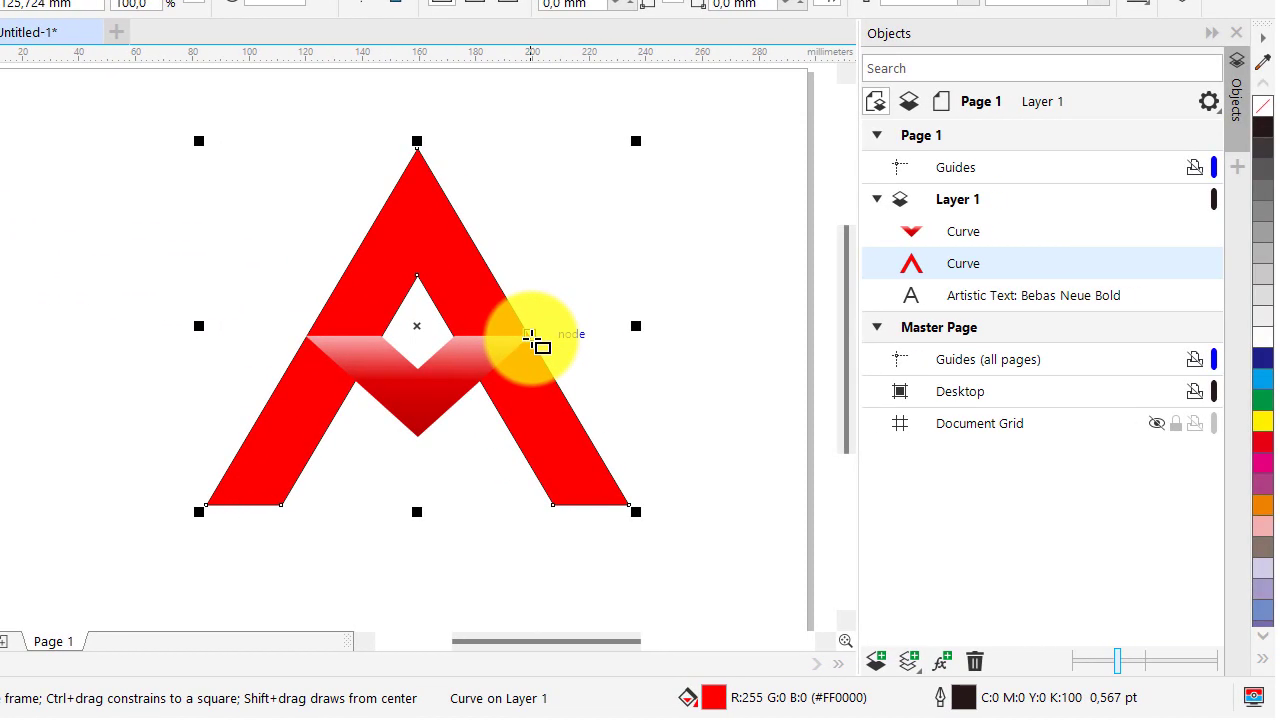
{"action": "left_click_drag", "start_coordinate": [530, 338], "coordinate": [222, 102]}
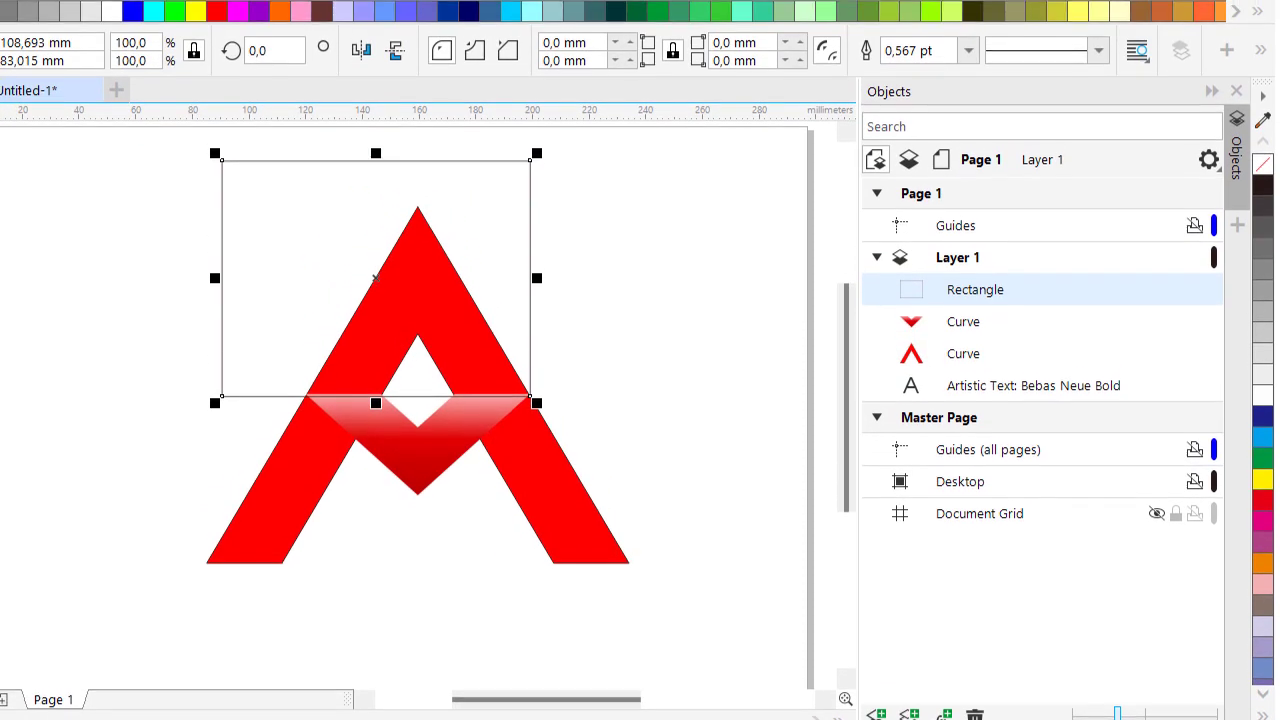
{"action": "left_click", "coordinate": [731, 268]}
- Shift the rectangle slightly so that its bottom edge lines up with the V shape's top edge
{"action": "scroll", "coordinate": [500, 279], "scroll_direction": "up", "scroll_amount": 1}
{"action": "left_click", "coordinate": [511, 296]}
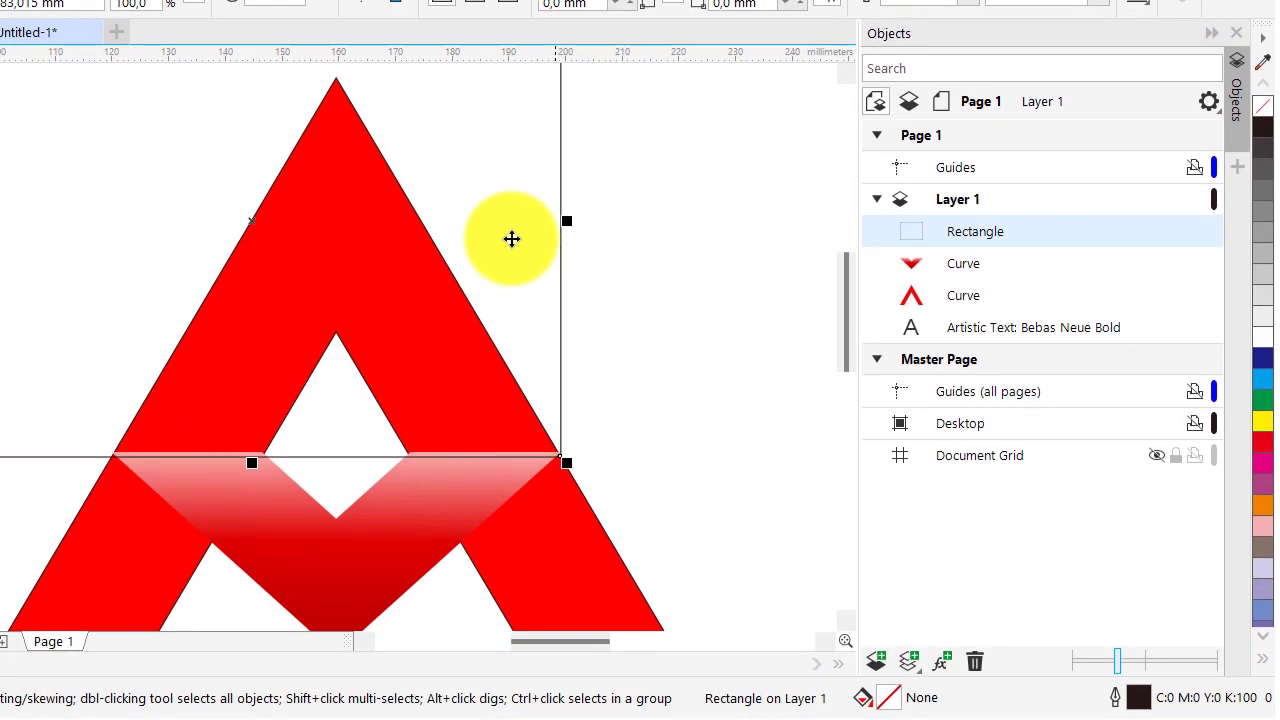
{"action": "scroll", "coordinate": [511, 239], "scroll_direction": "down", "scroll_amount": 2}
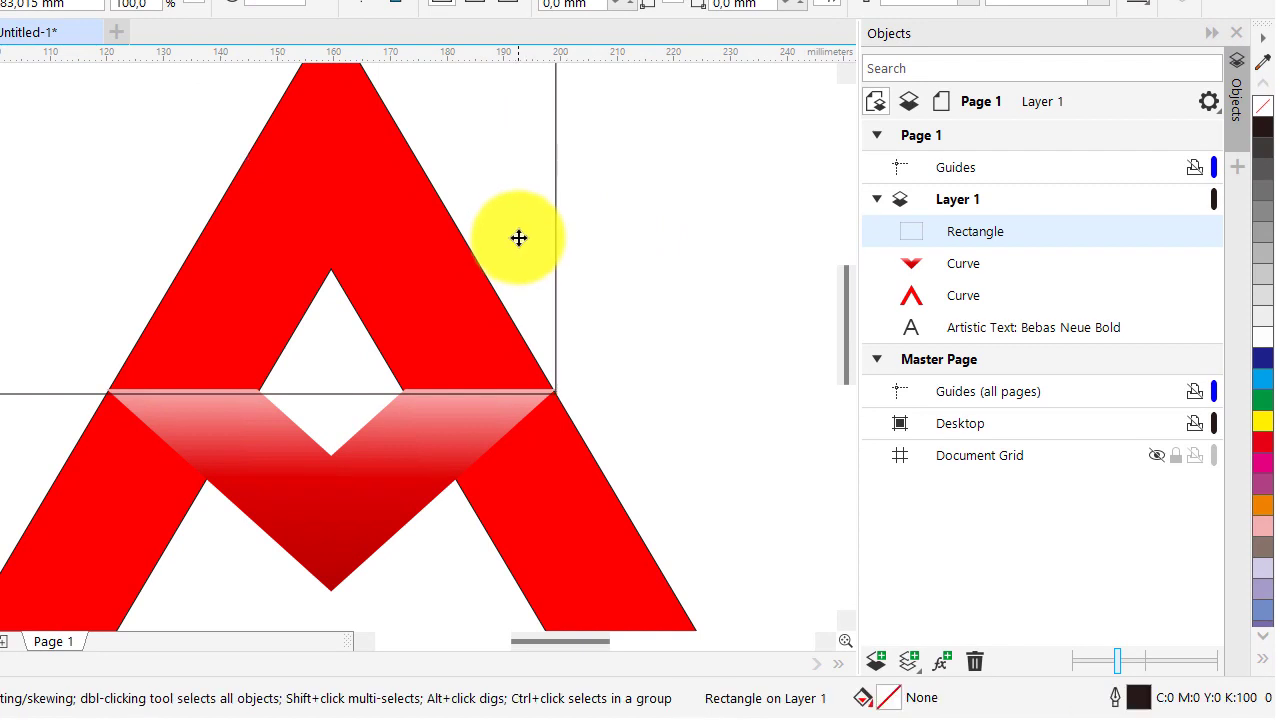
{"action": "scroll", "coordinate": [530, 237], "scroll_direction": "up", "scroll_amount": 4}
{"action": "scroll", "coordinate": [538, 236], "scroll_direction": "down", "scroll_amount": 4}
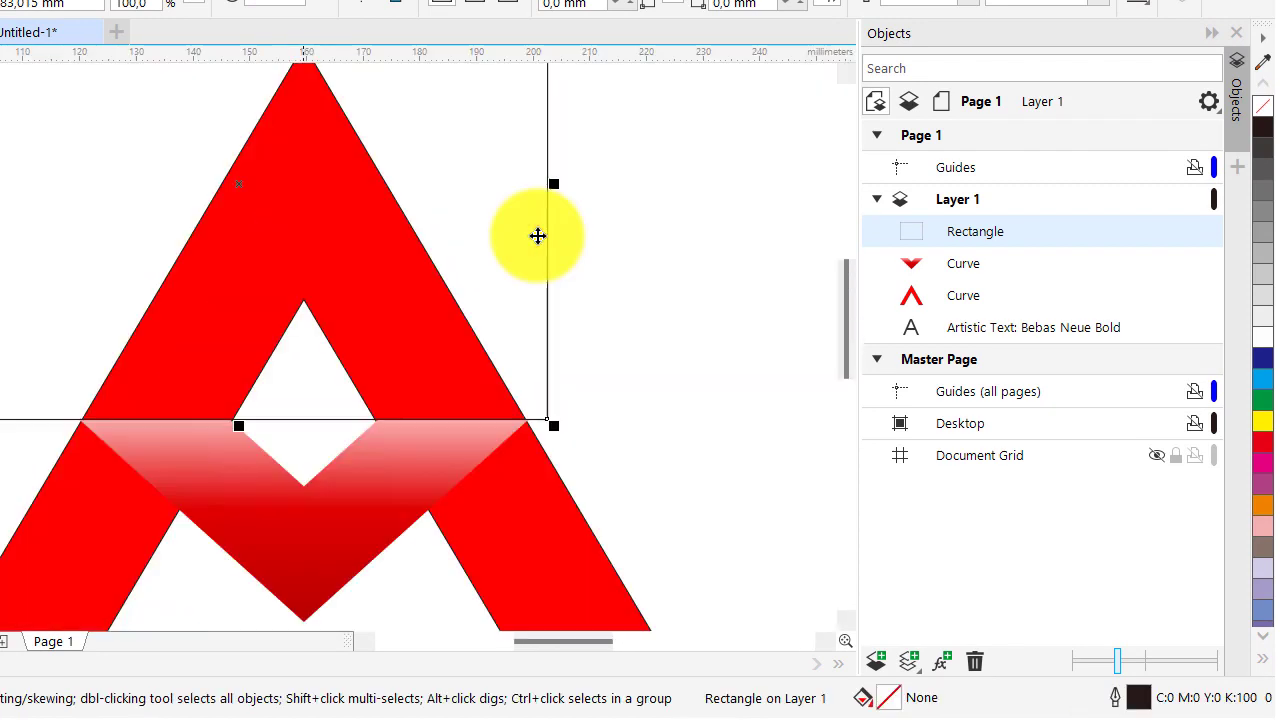
{"action": "scroll", "coordinate": [537, 243], "scroll_direction": "up", "scroll_amount": 2}
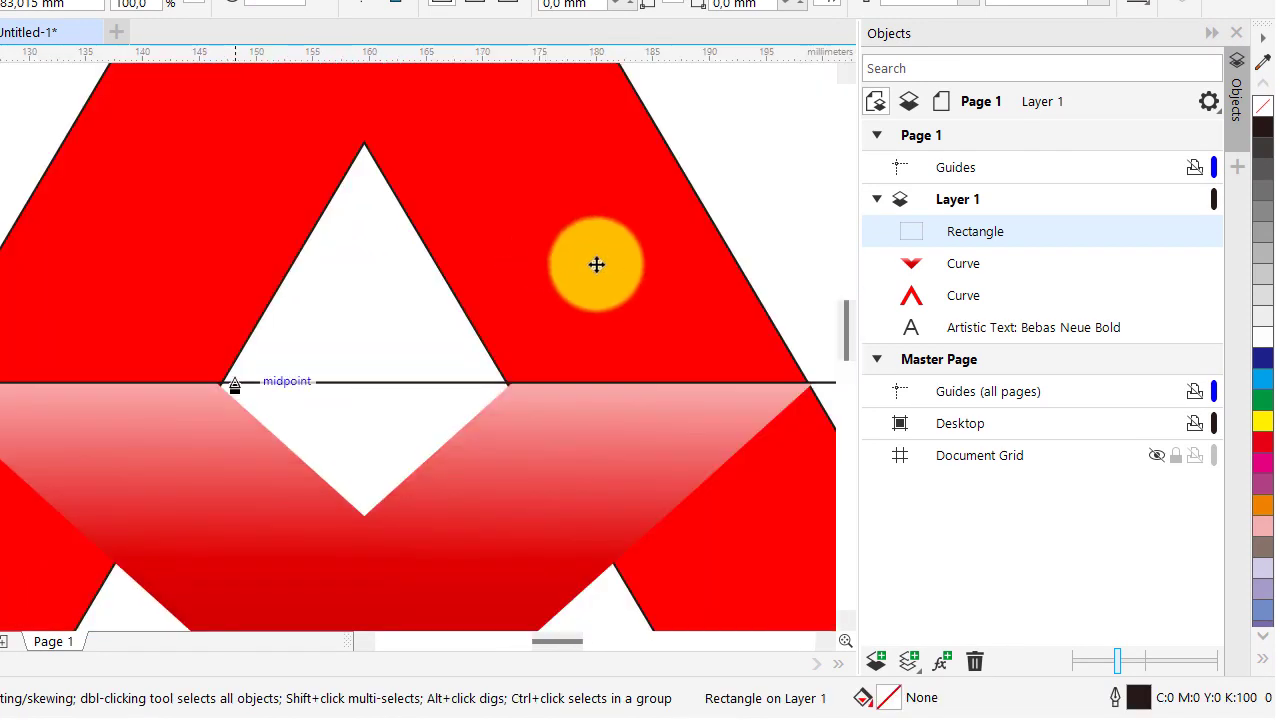
{"action": "scroll", "coordinate": [600, 265], "scroll_direction": "down", "scroll_amount": 6}
- Widen the rectangle on its right side to about 149 mm, well past the A's upper part
{"action": "left_click", "coordinate": [494, 250]}
{"action": "left_click", "coordinate": [431, 255]}
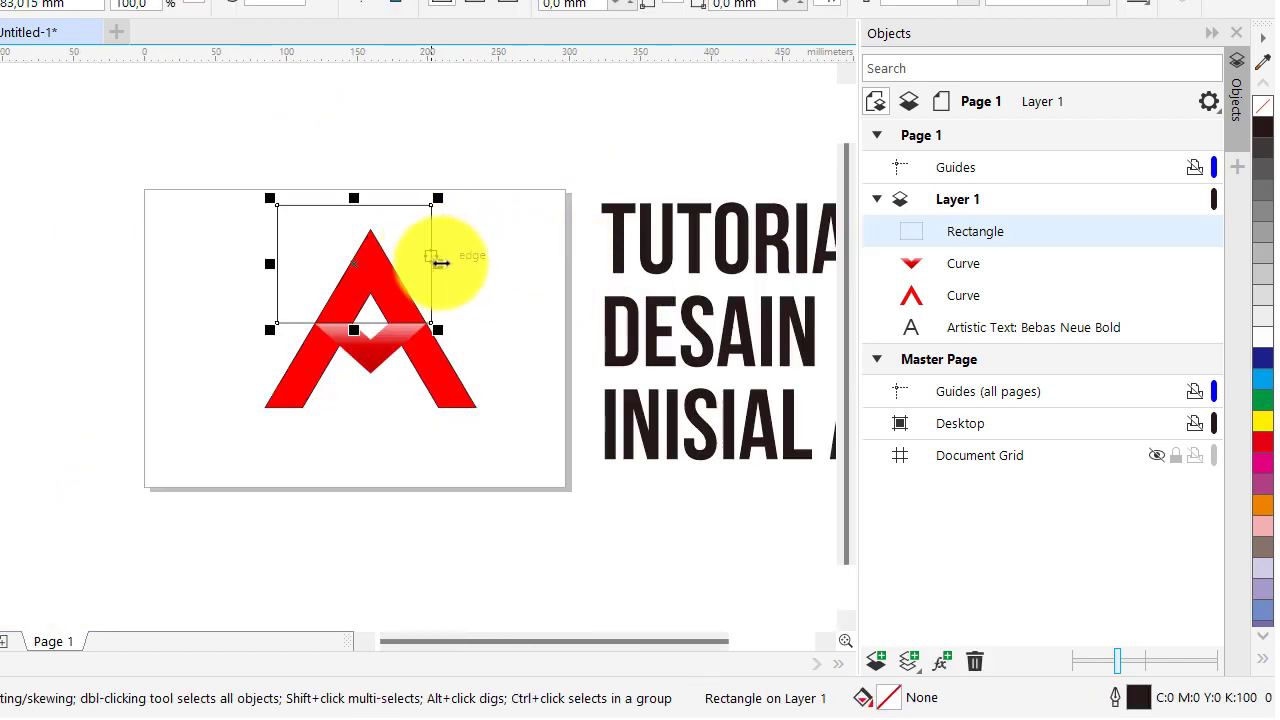
{"action": "left_click_drag", "start_coordinate": [437, 263], "coordinate": [488, 268]}
{"action": "left_click", "coordinate": [540, 274]}
{"action": "scroll", "coordinate": [537, 272], "scroll_direction": "up", "scroll_amount": 2}
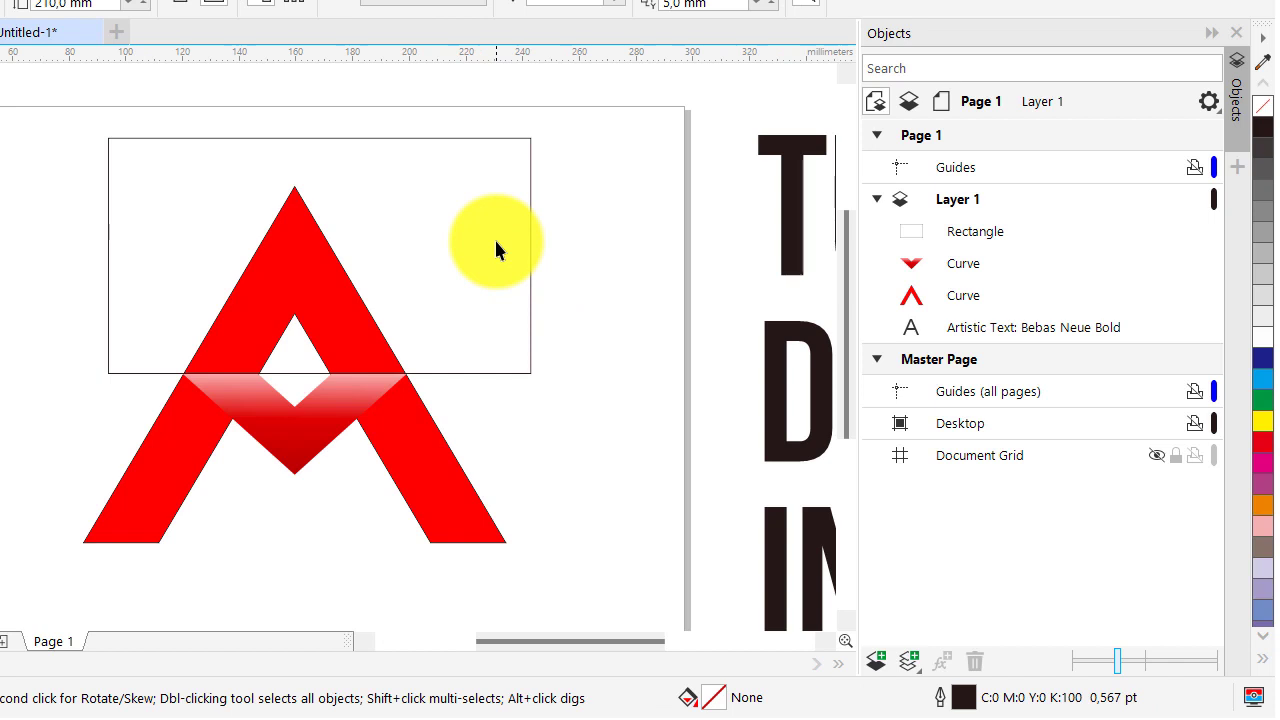
- Intersect the rectangle with the A-shaped chevron to make a separate upper piece, and delete the rectangle
{"action": "left_click", "coordinate": [496, 241]}
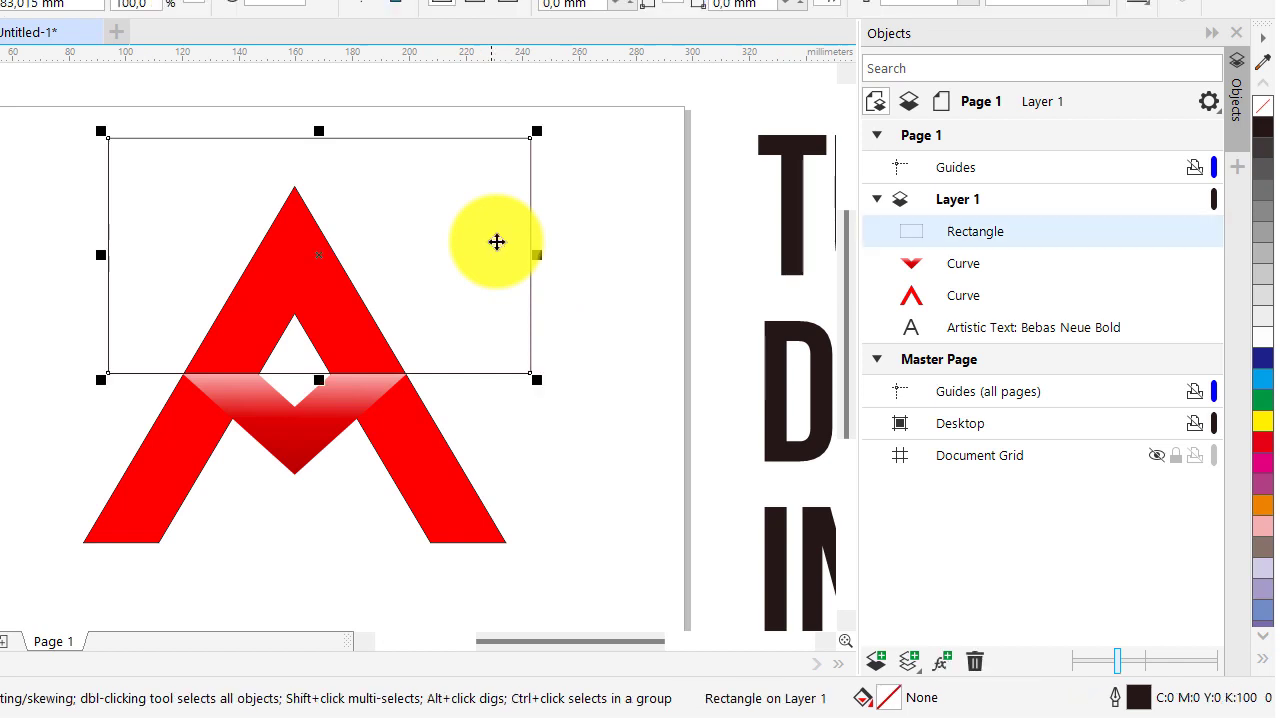
{"action": "left_click", "coordinate": [430, 457], "text": "shift"}
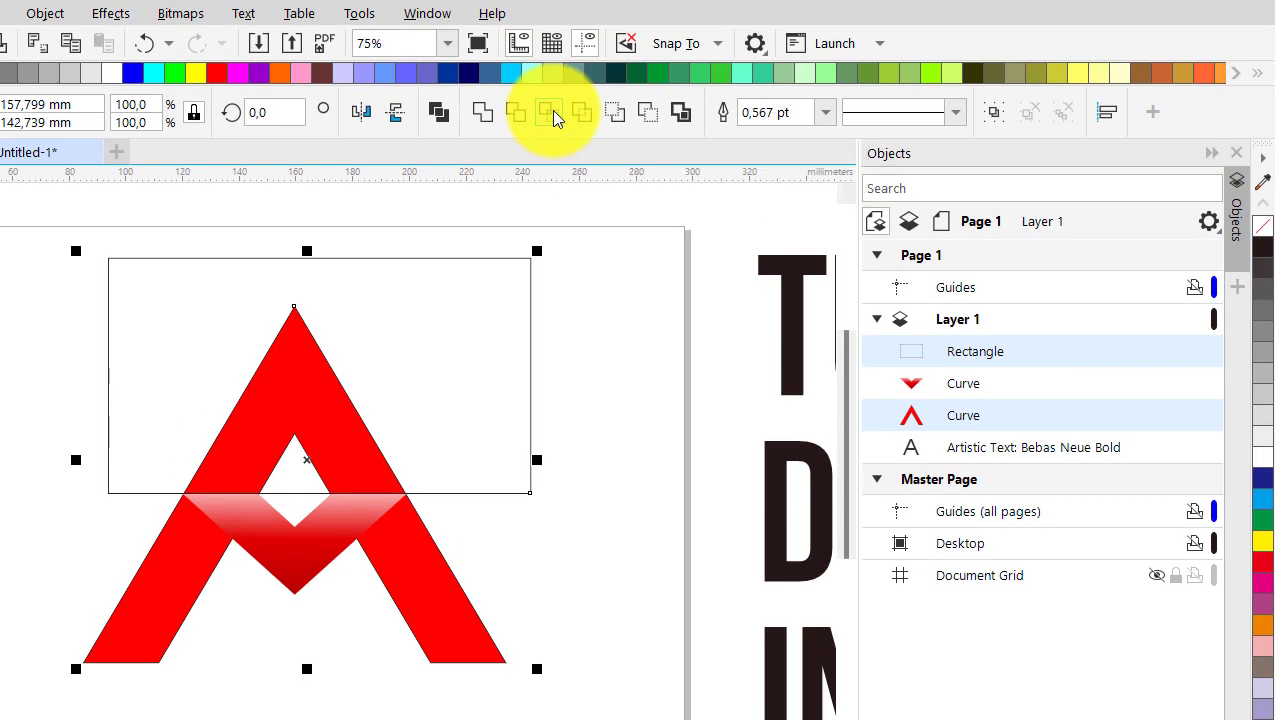
{"action": "left_click", "coordinate": [553, 110]}
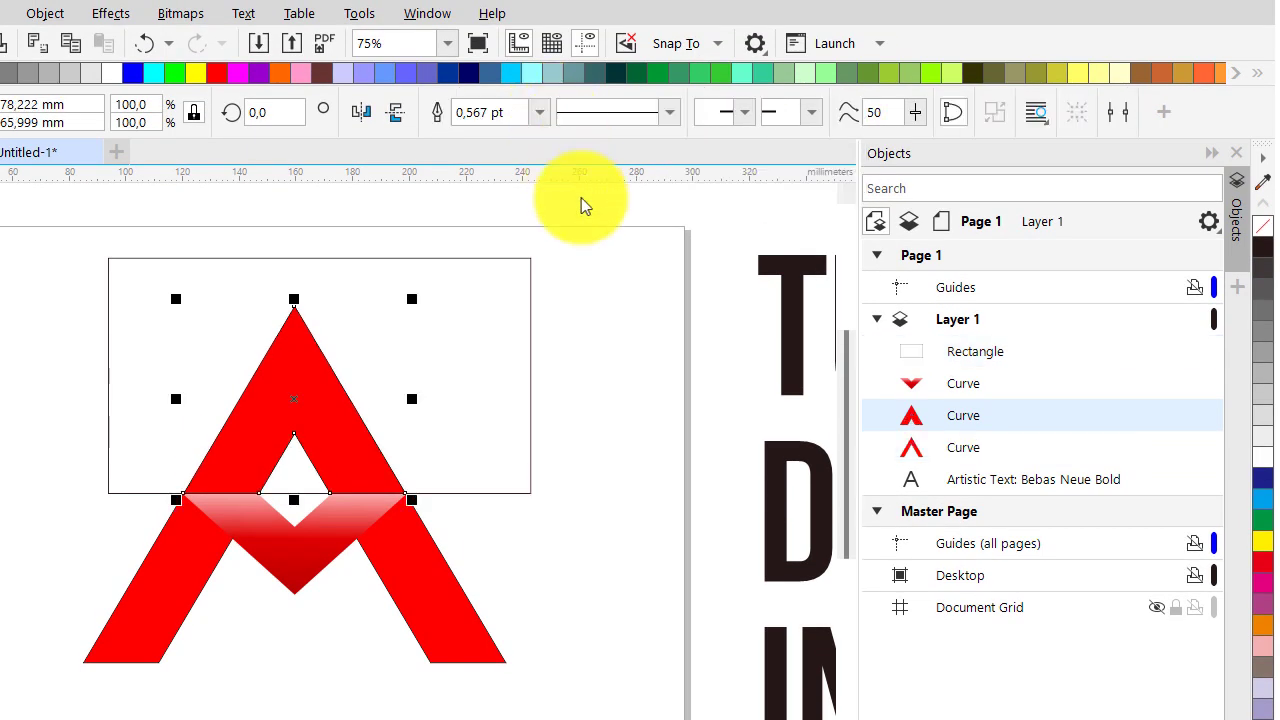
{"action": "left_click", "coordinate": [532, 309]}
{"action": "left_click", "coordinate": [530, 278]}
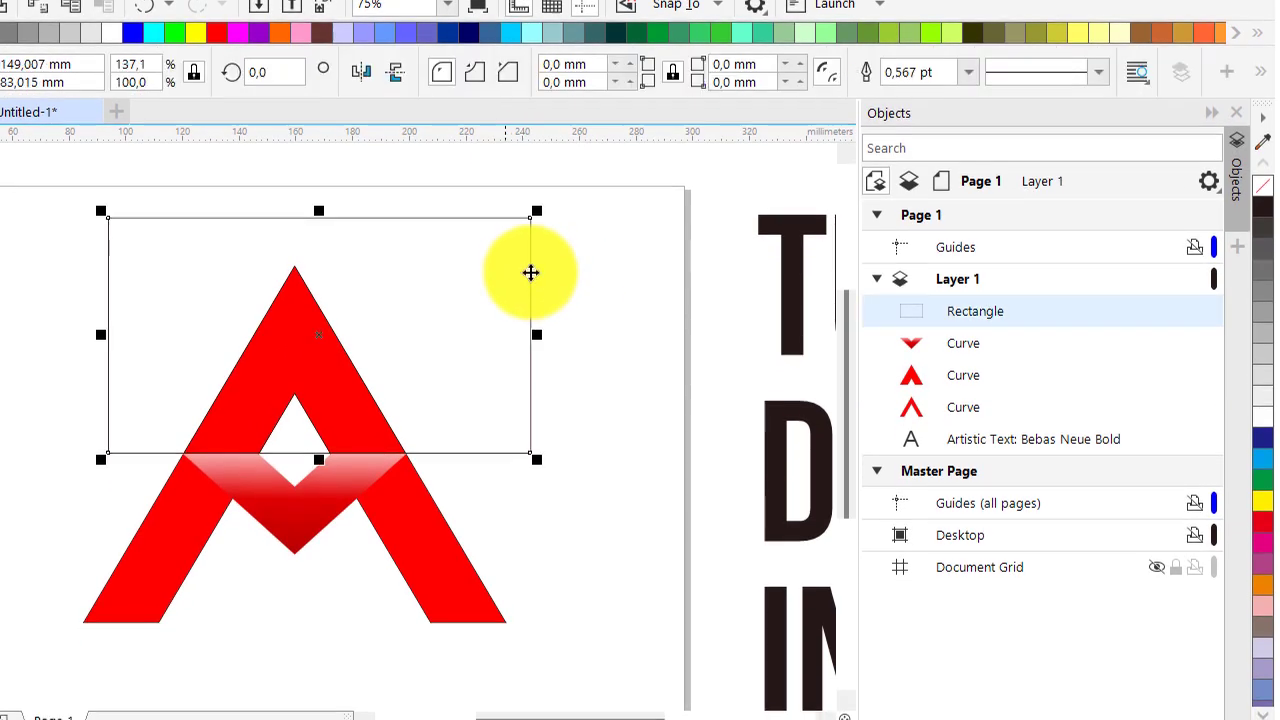
{"action": "key", "text": "Delete"}
- Try moving the full chevron and the intersected upper piece aside, undoing each move
{"action": "left_click", "coordinate": [398, 455]}
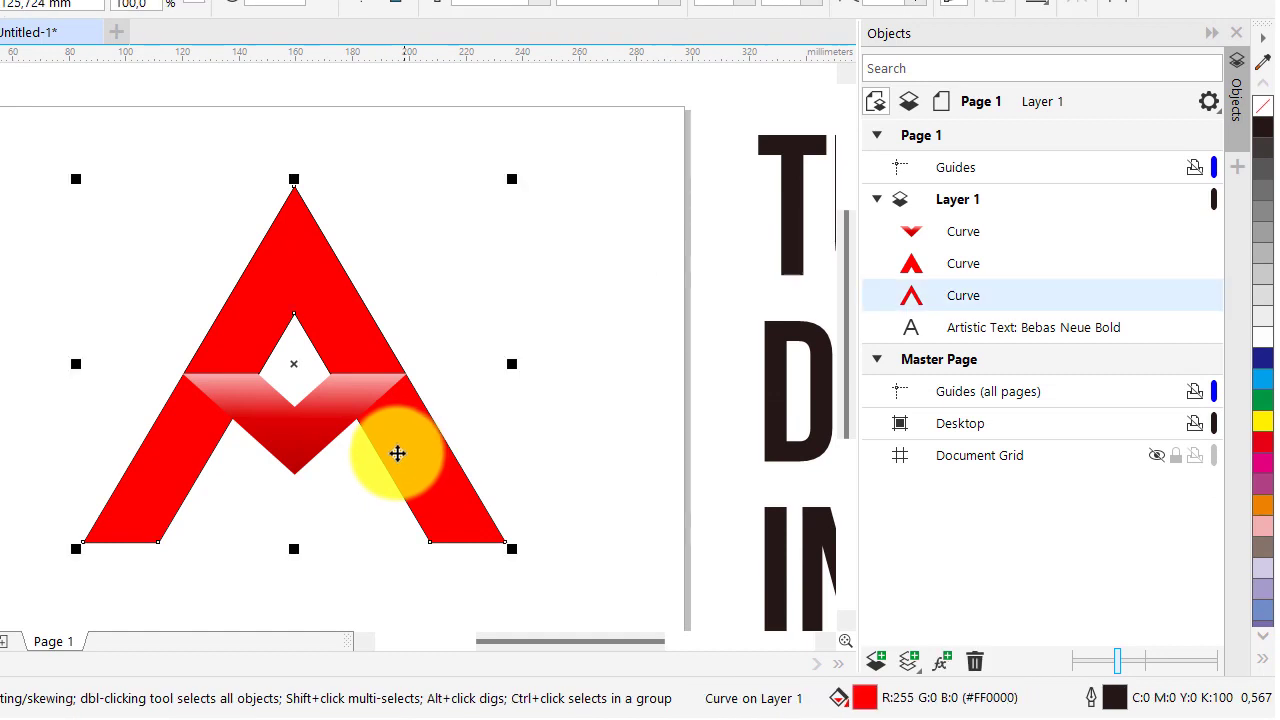
{"action": "left_click_drag", "start_coordinate": [397, 452], "coordinate": [452, 475]}
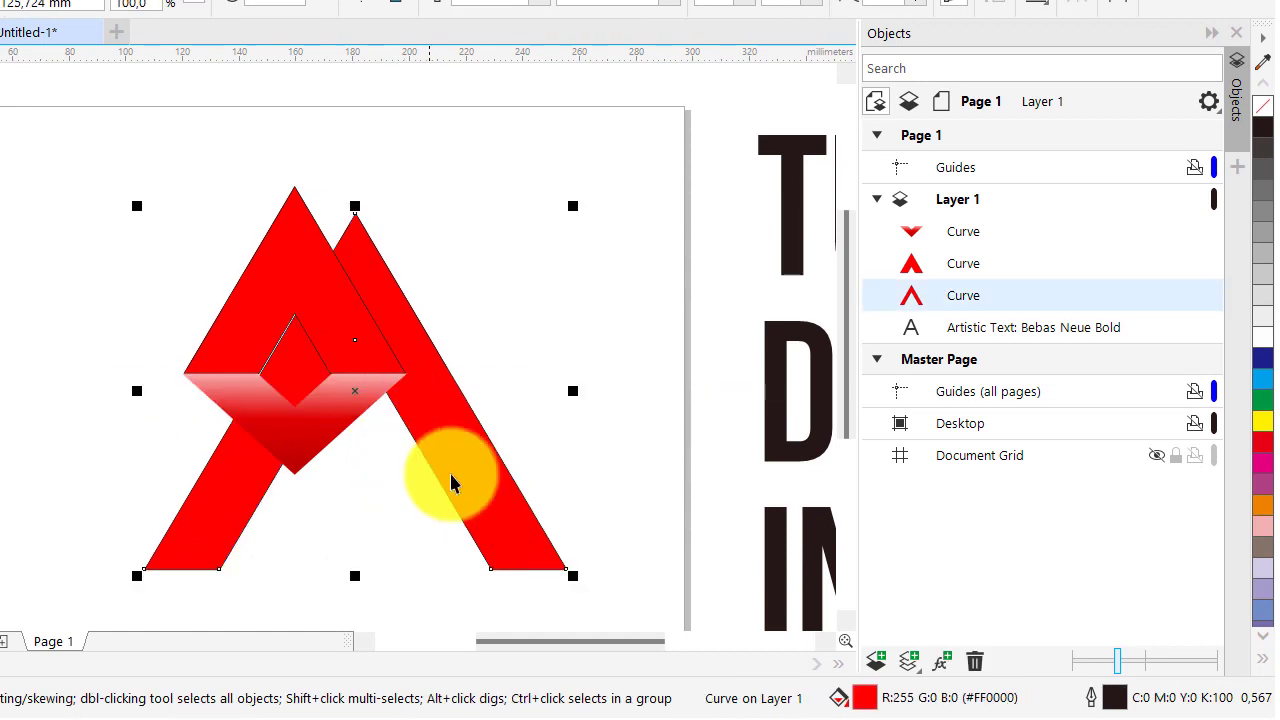
{"action": "key", "text": "ctrl+z"}
{"action": "left_click_drag", "start_coordinate": [427, 444], "coordinate": [591, 460]}
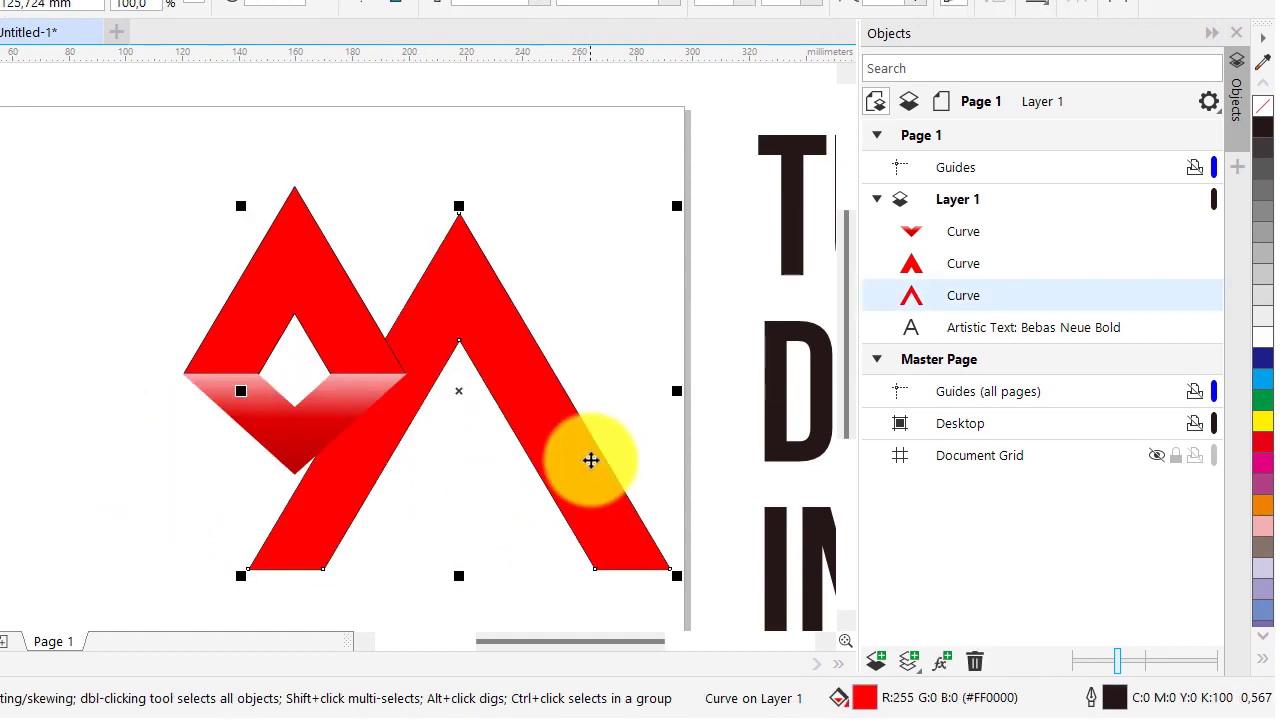
{"action": "key", "text": "ctrl+z"}
{"action": "left_click", "coordinate": [531, 330]}
{"action": "left_click_drag", "start_coordinate": [334, 313], "coordinate": [622, 258]}
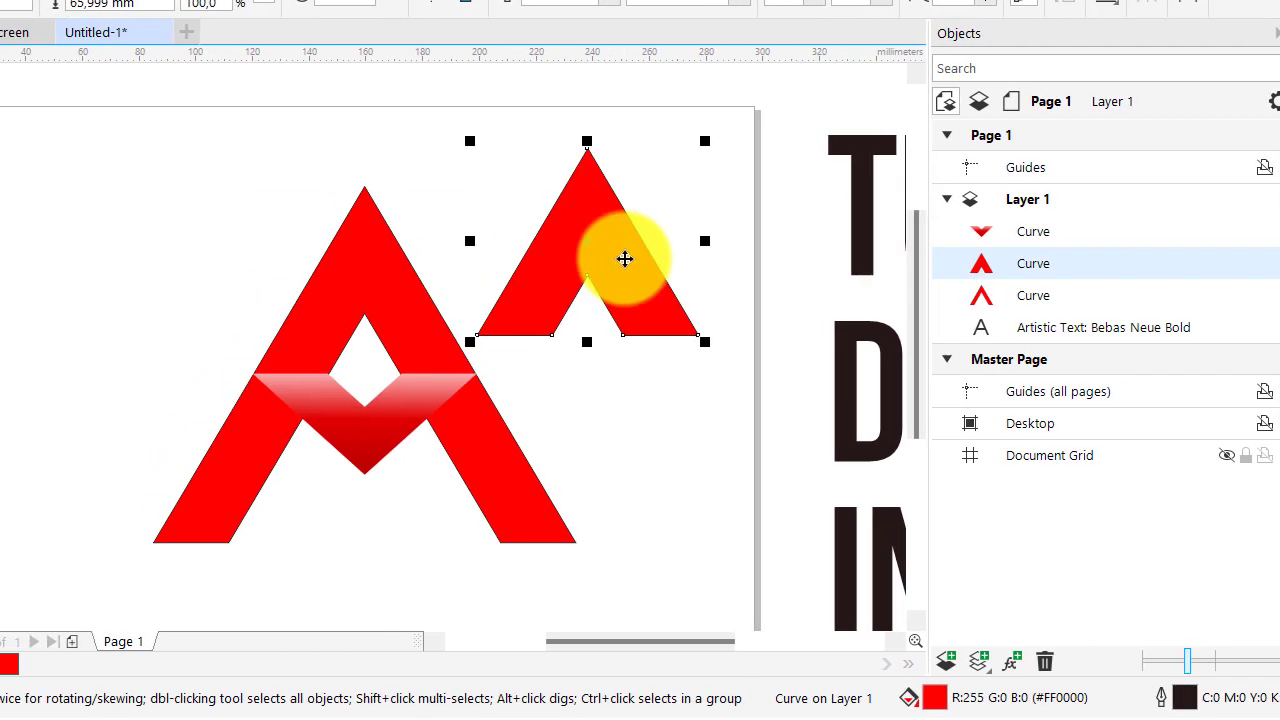
{"action": "key", "text": "ctrl+z"}
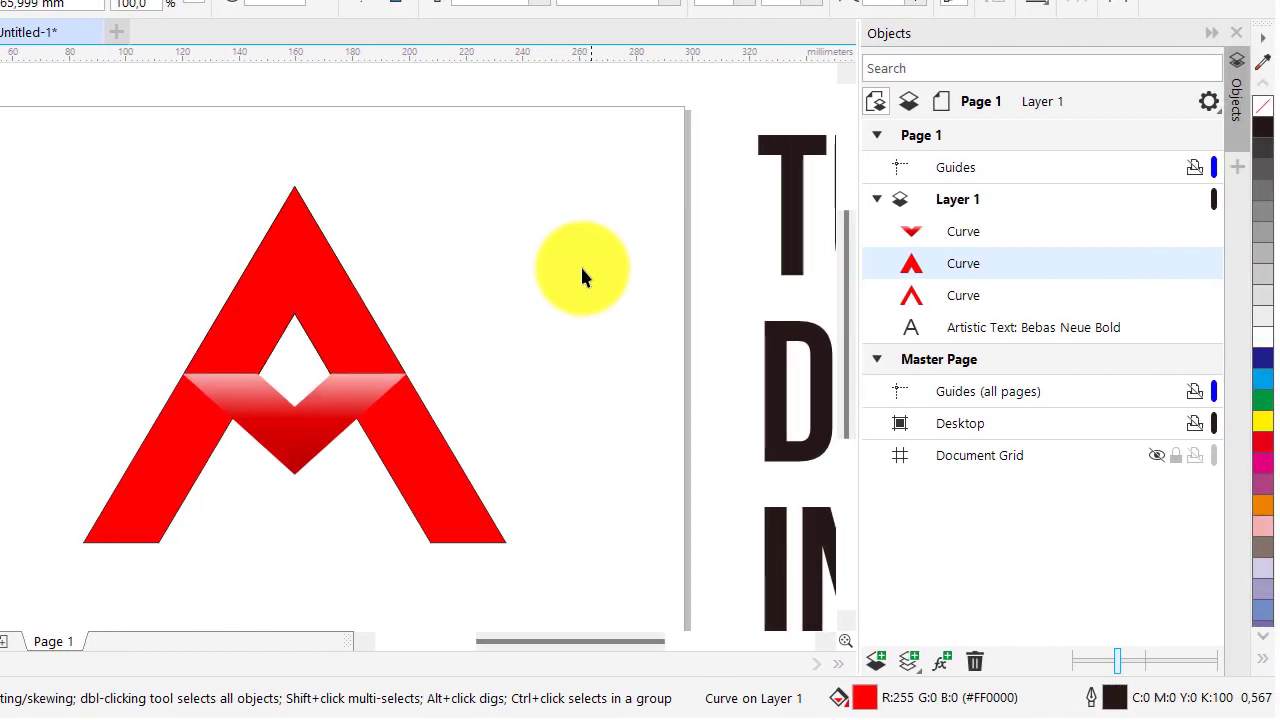
- Examine the full chevron and the area where its legs meet the gradient V shape
{"action": "left_click", "coordinate": [580, 264]}
{"action": "scroll", "coordinate": [458, 325], "scroll_direction": "down", "scroll_amount": 1}
{"action": "left_click", "coordinate": [429, 372]}
{"action": "scroll", "coordinate": [432, 370], "scroll_direction": "up", "scroll_amount": 2}
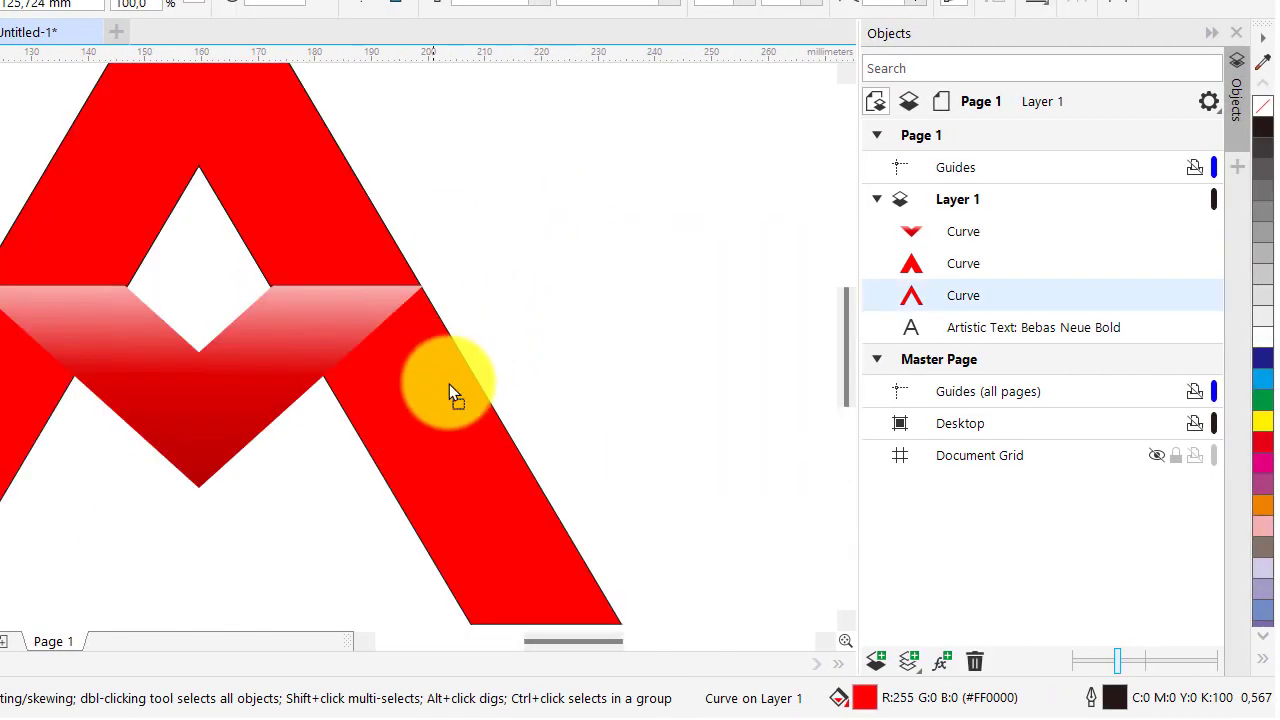
{"action": "scroll", "coordinate": [457, 369], "scroll_direction": "down", "scroll_amount": 3}
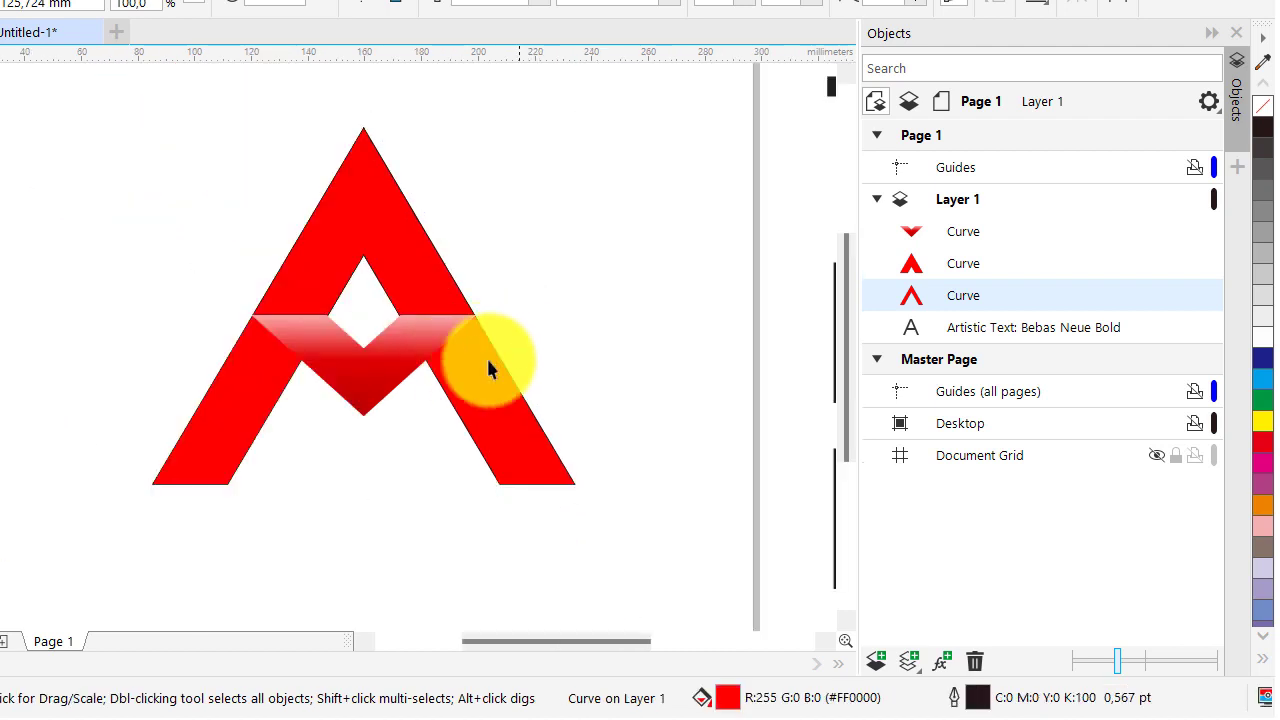
{"action": "left_click", "coordinate": [480, 363]}
{"action": "scroll", "coordinate": [480, 363], "scroll_direction": "up", "scroll_amount": 3}
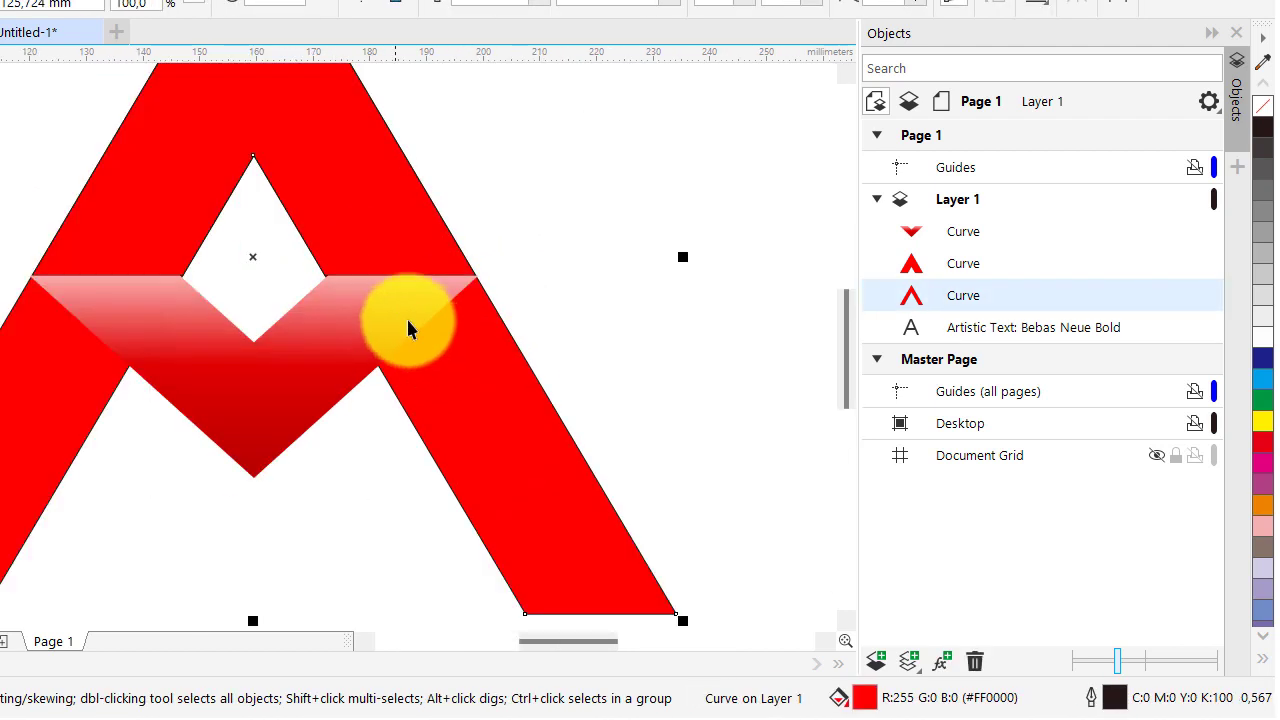
{"action": "scroll", "coordinate": [406, 316], "scroll_direction": "down", "scroll_amount": 2}
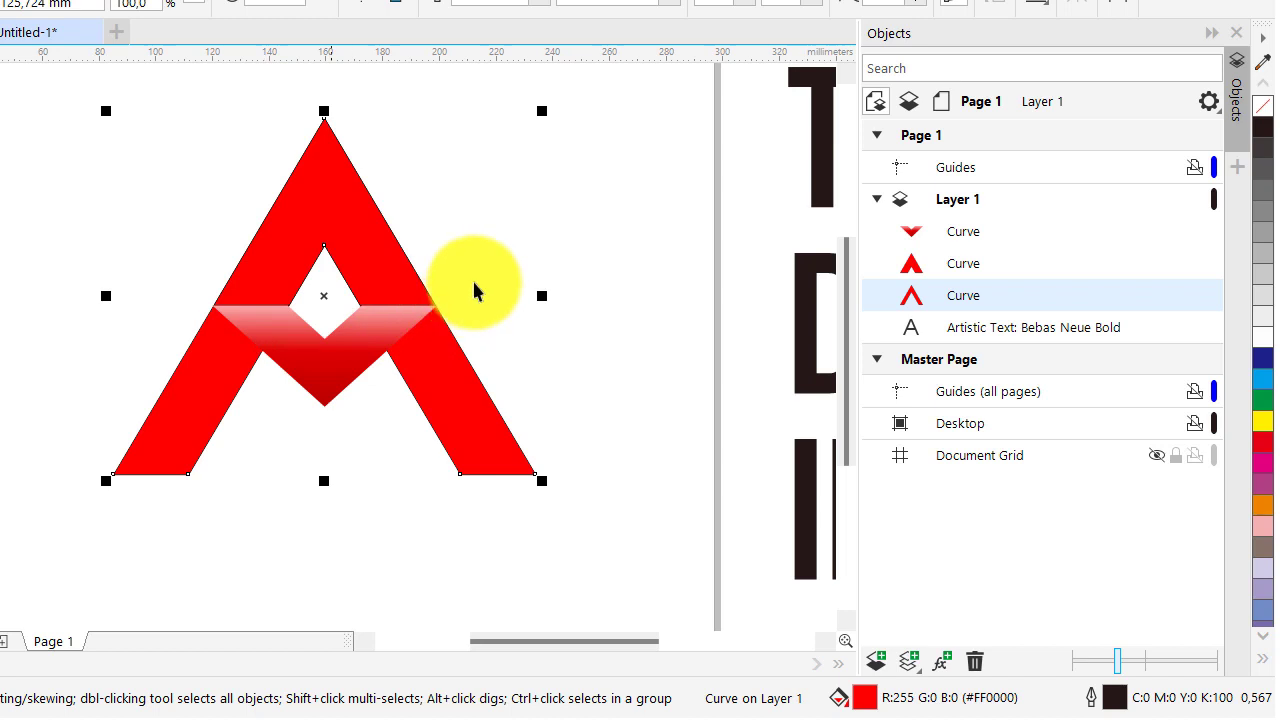
- Copy the V shape's gradient fill to the full chevron and the upper A piece with the Attributes Eyedropper
{"action": "left_click", "coordinate": [334, 364]}
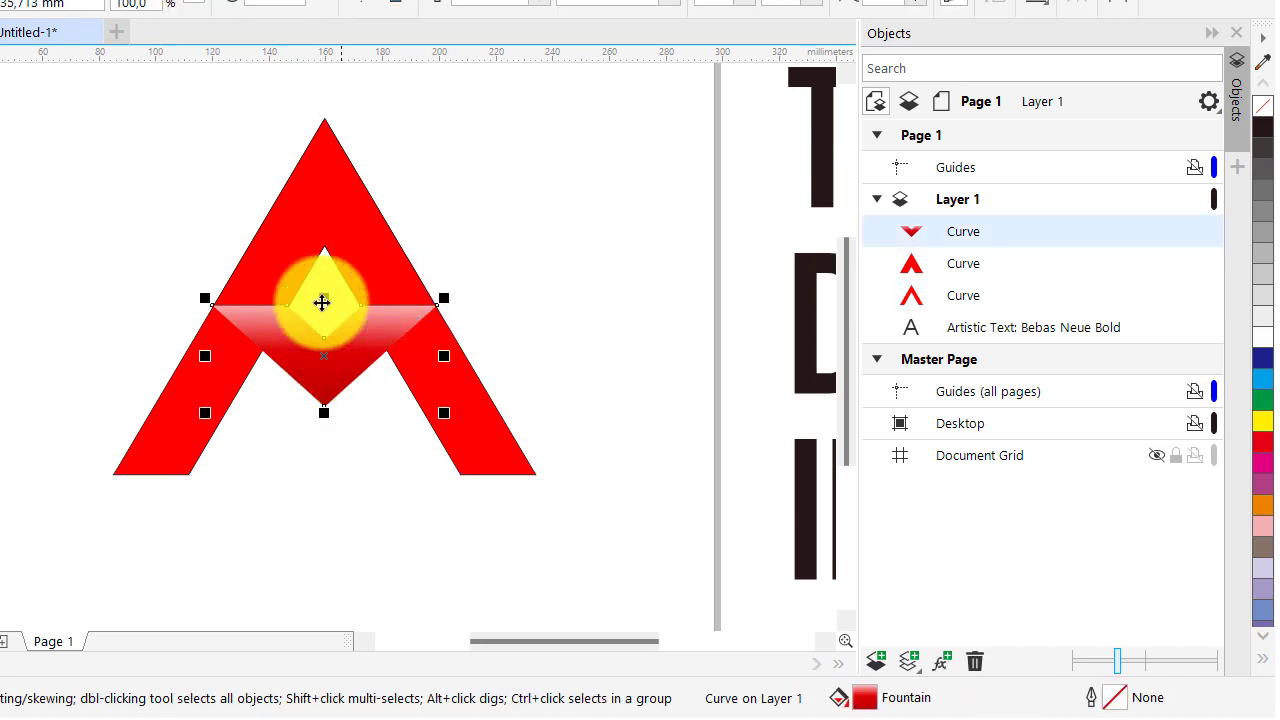
{"action": "left_click_drag", "start_coordinate": [322, 303], "coordinate": [362, 327]}
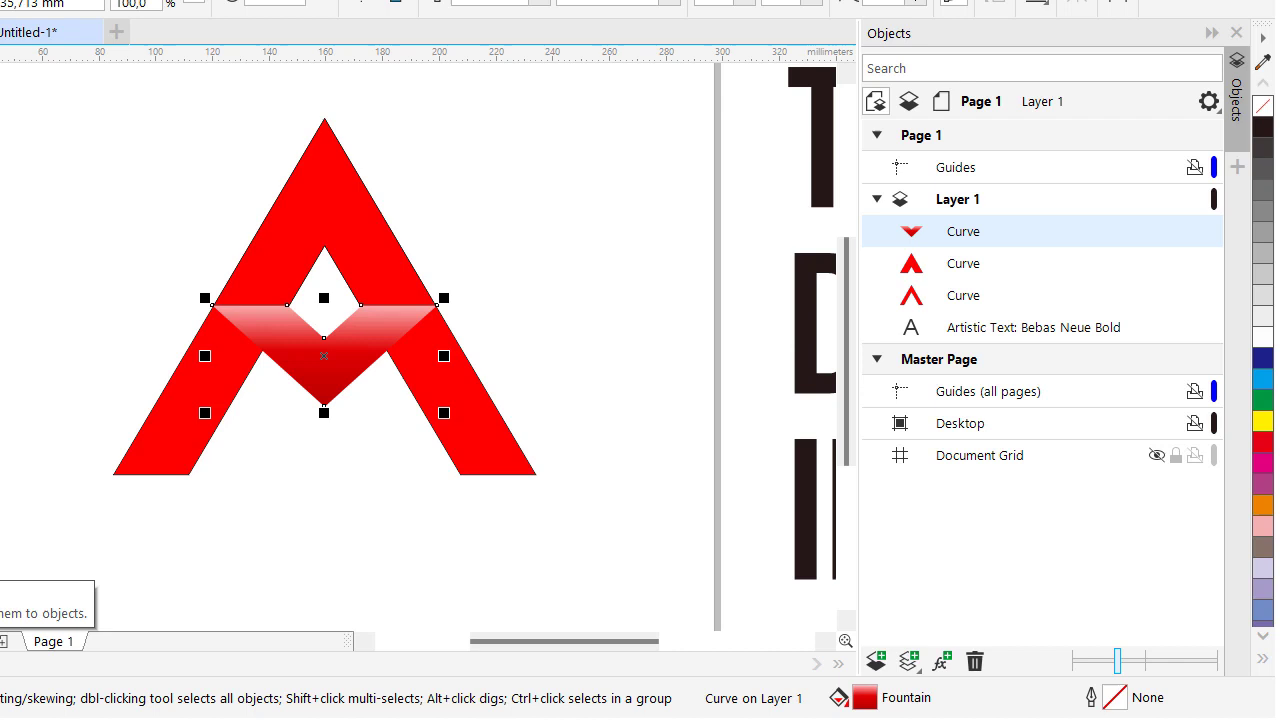
{"action": "left_click", "coordinate": [30, 562]}
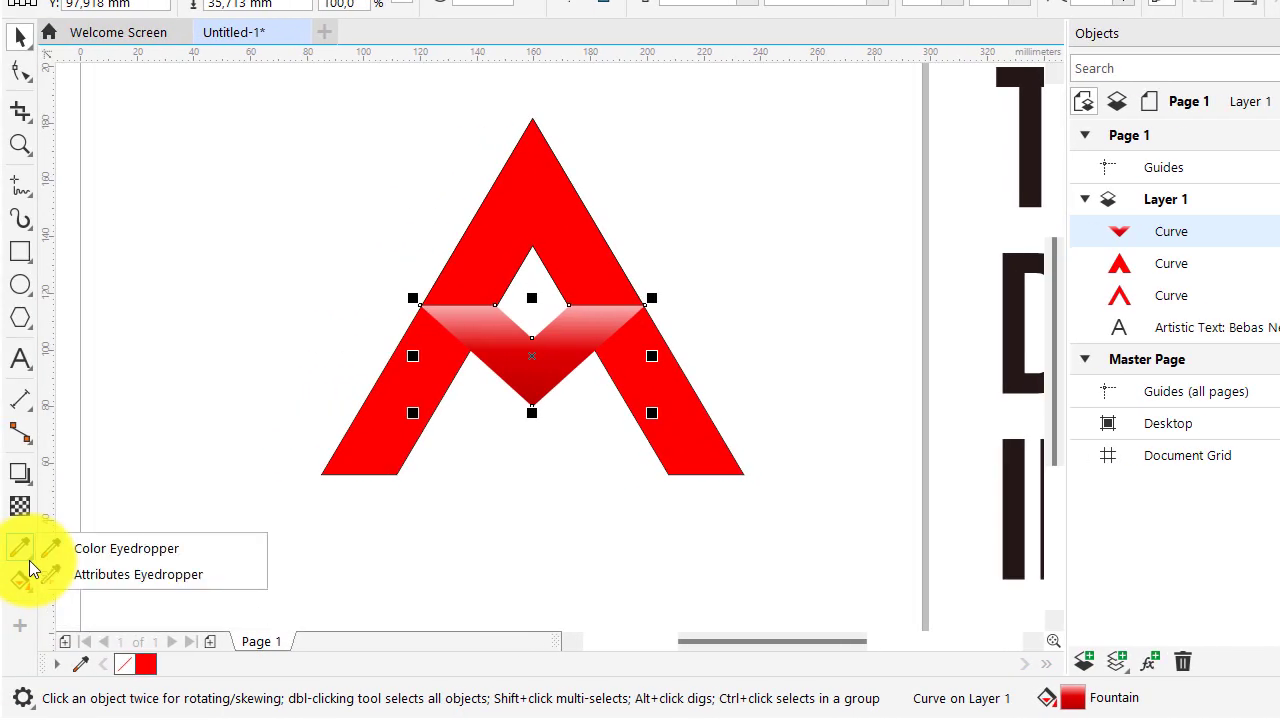
{"action": "left_click", "coordinate": [100, 574]}
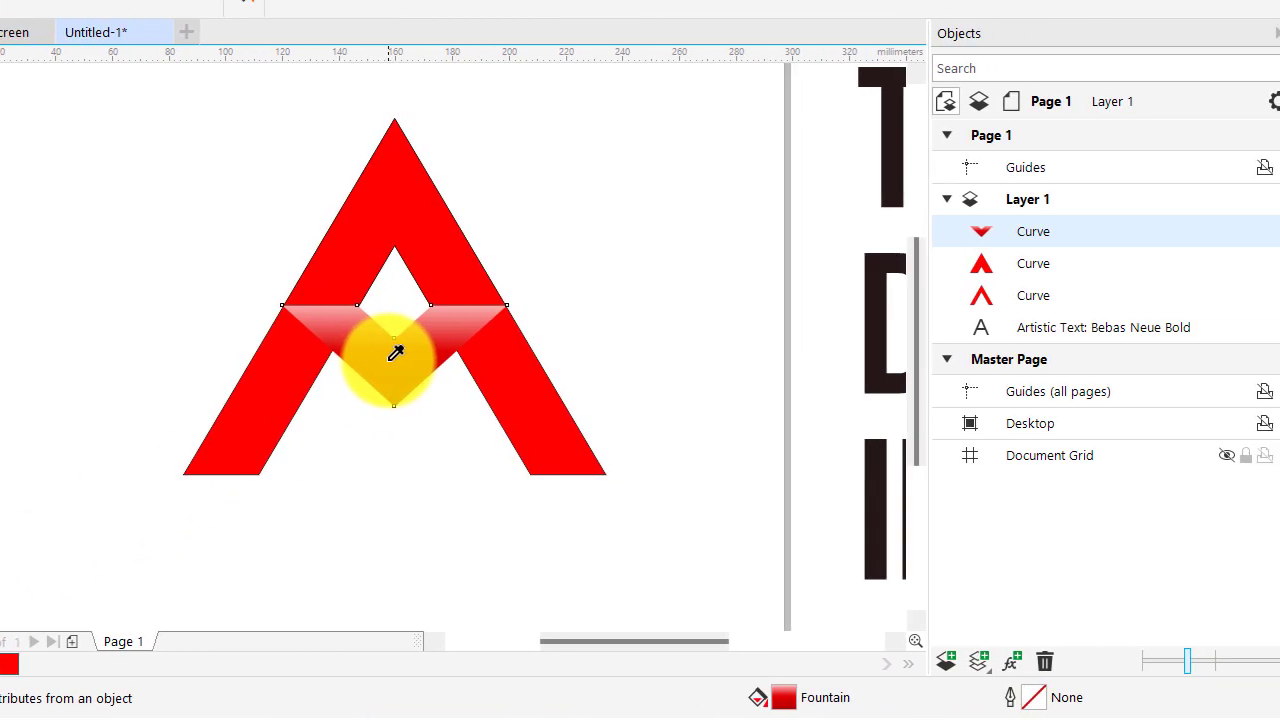
{"action": "left_click", "coordinate": [396, 352]}
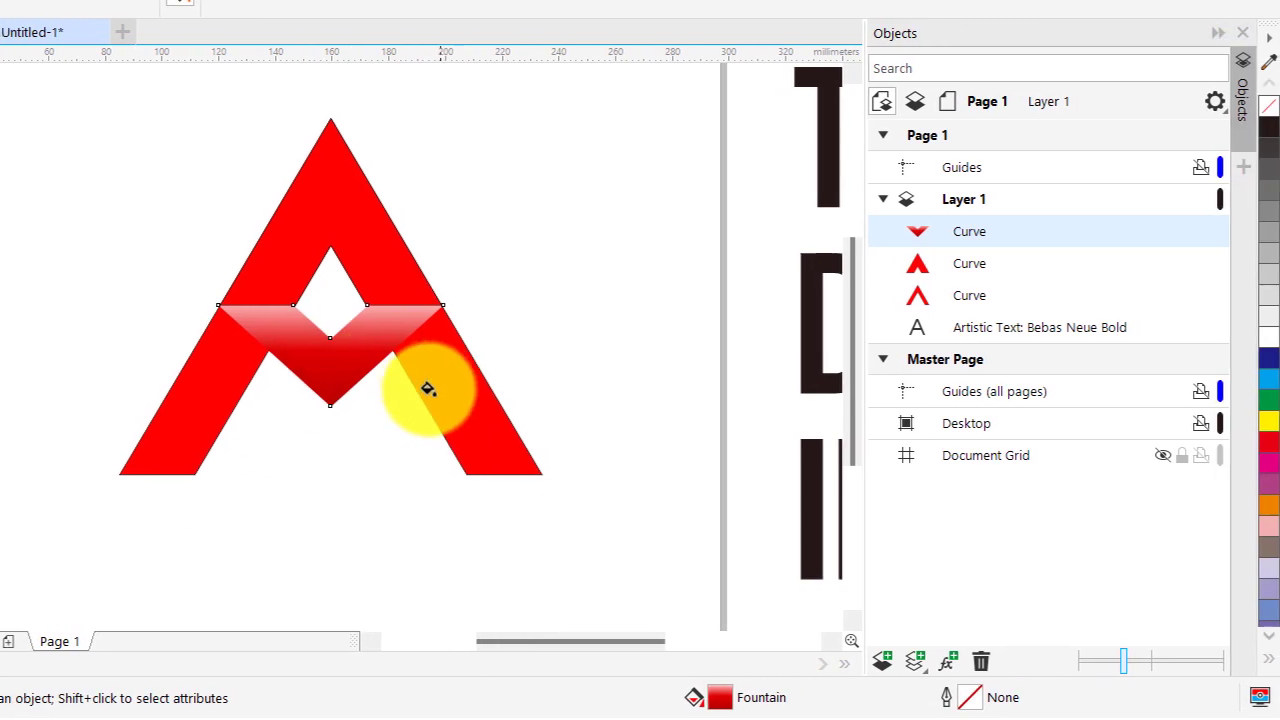
{"action": "left_click", "coordinate": [433, 392]}
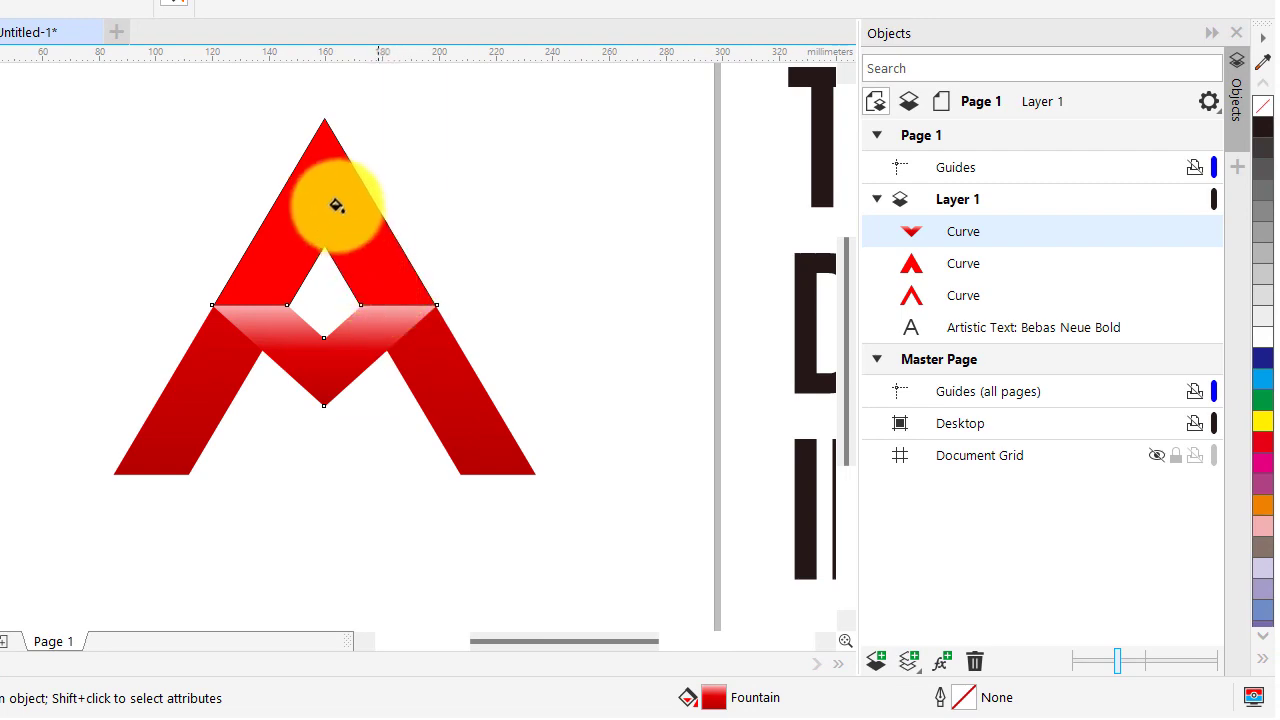
{"action": "left_click", "coordinate": [400, 236]}
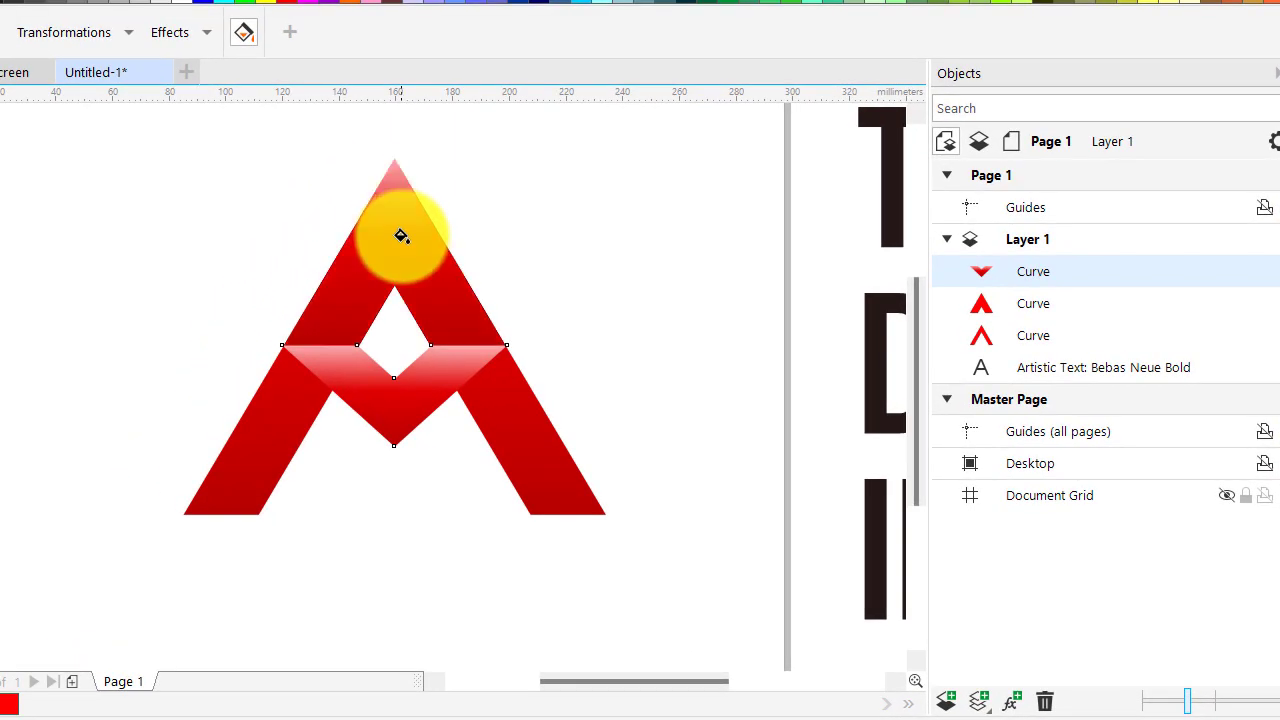
{"action": "key", "text": "space"}
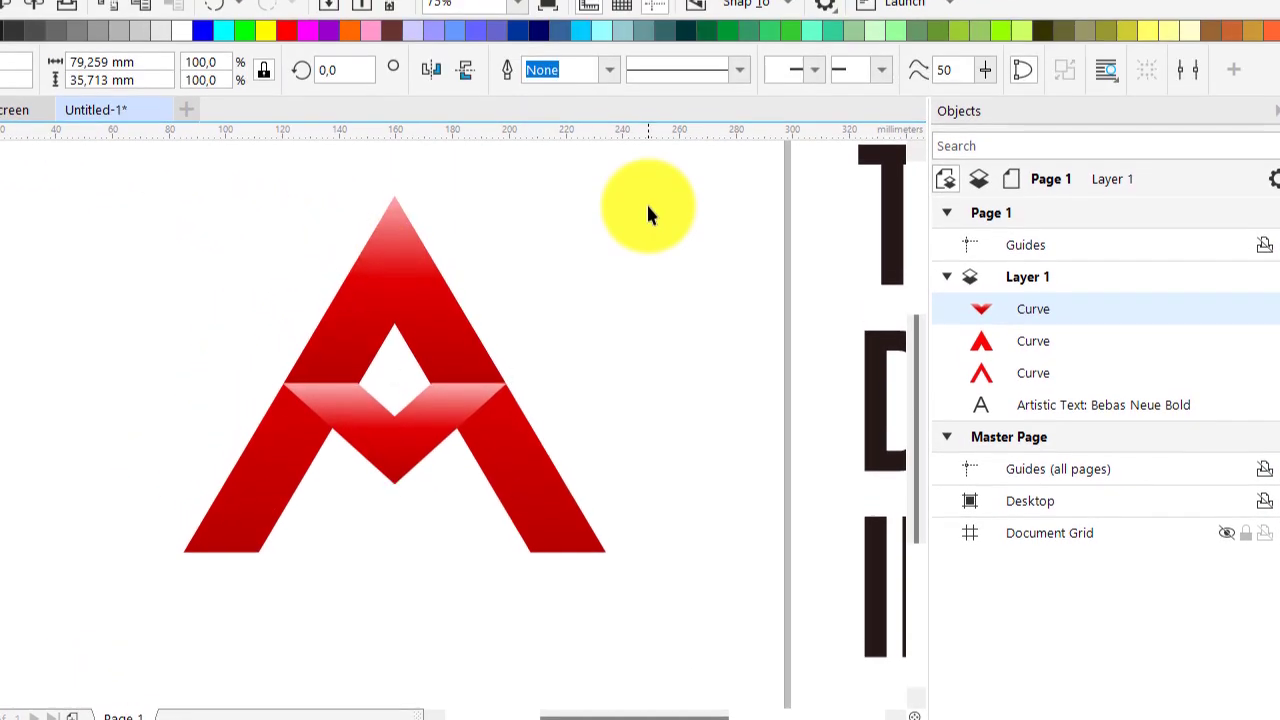
- Examine the shading where the full chevron's legs meet the V-shaped crossbar
{"action": "left_click", "coordinate": [648, 177]}
{"action": "left_click", "coordinate": [520, 406]}
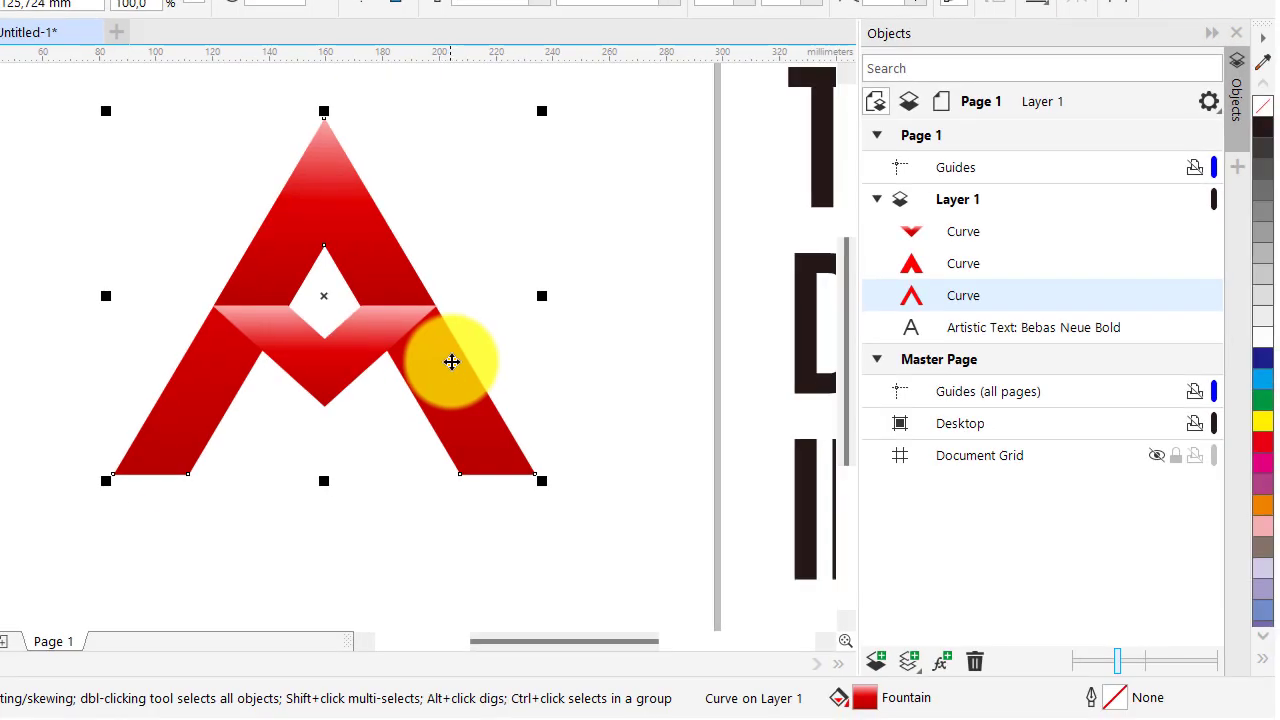
{"action": "left_click", "coordinate": [537, 355]}
{"action": "left_click", "coordinate": [474, 405]}
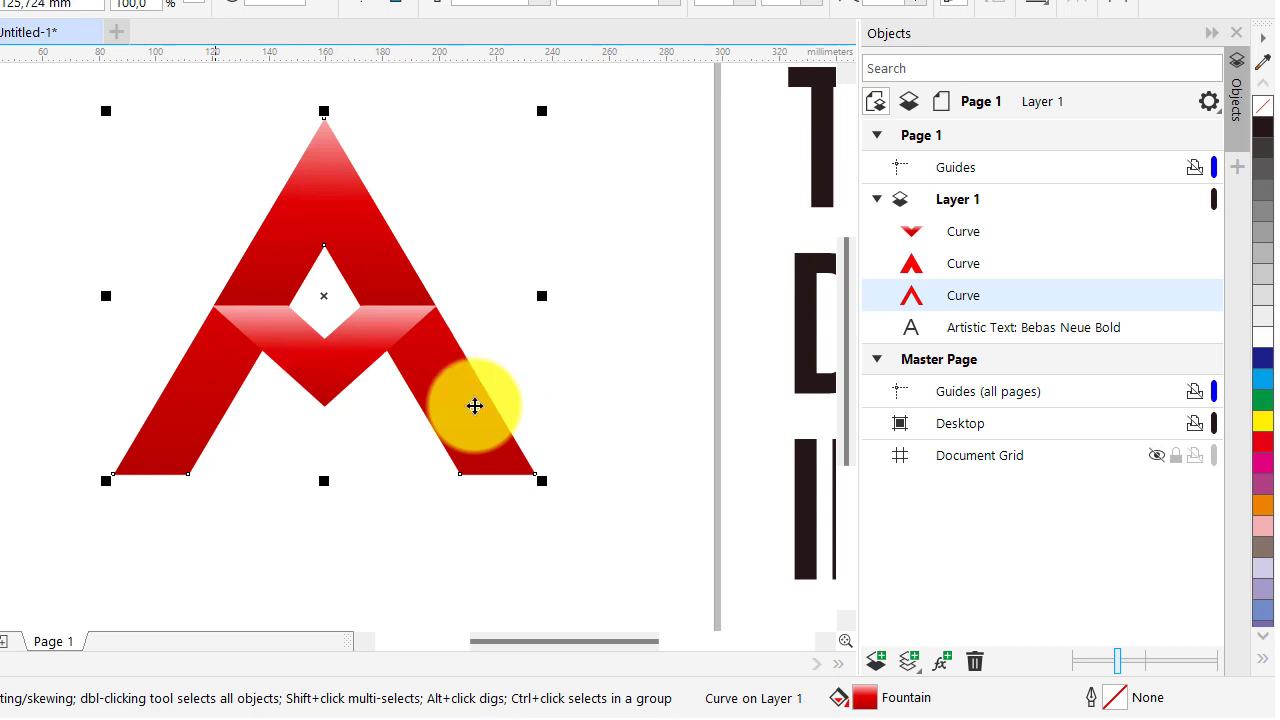
{"action": "left_click", "coordinate": [615, 306]}
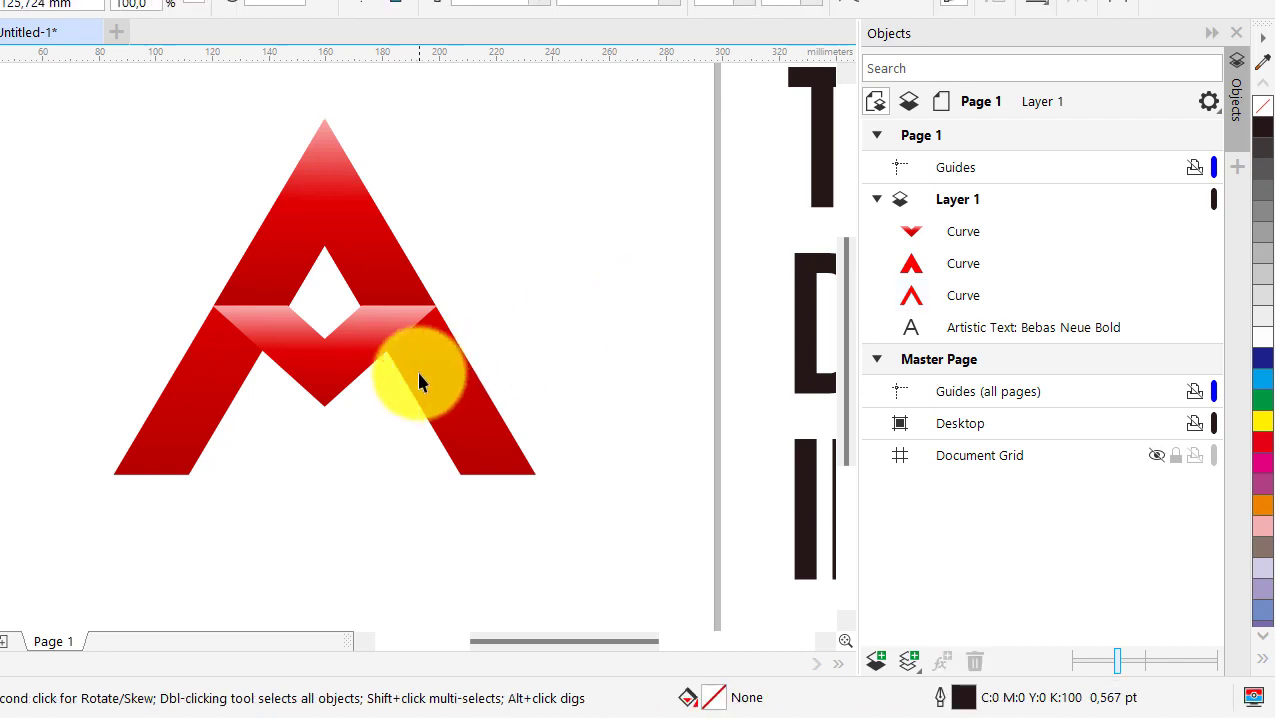
{"action": "left_click", "coordinate": [417, 380]}
{"action": "left_click", "coordinate": [460, 366]}
{"action": "left_click", "coordinate": [567, 336]}
- Stretch the full chevron's gradient from above the apex to well below the feet, with the red middle stop at about 69%
{"action": "left_click", "coordinate": [403, 384]}
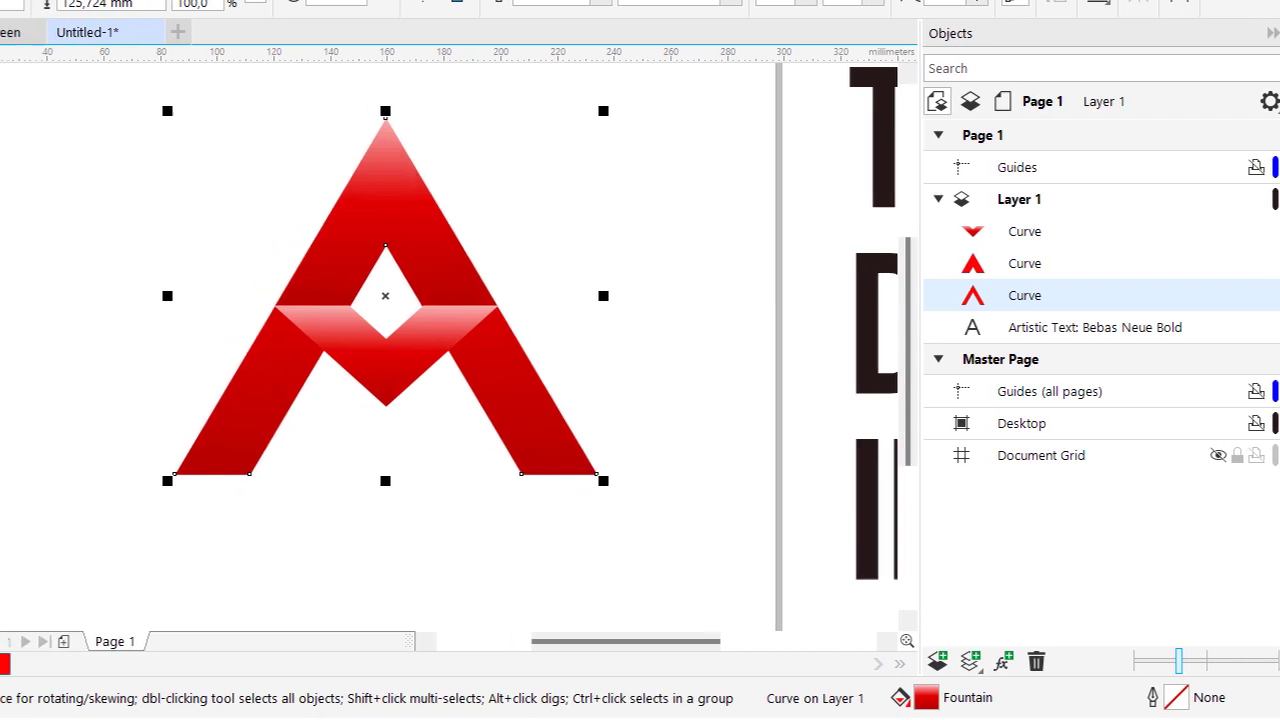
{"action": "left_click", "coordinate": [18, 583]}
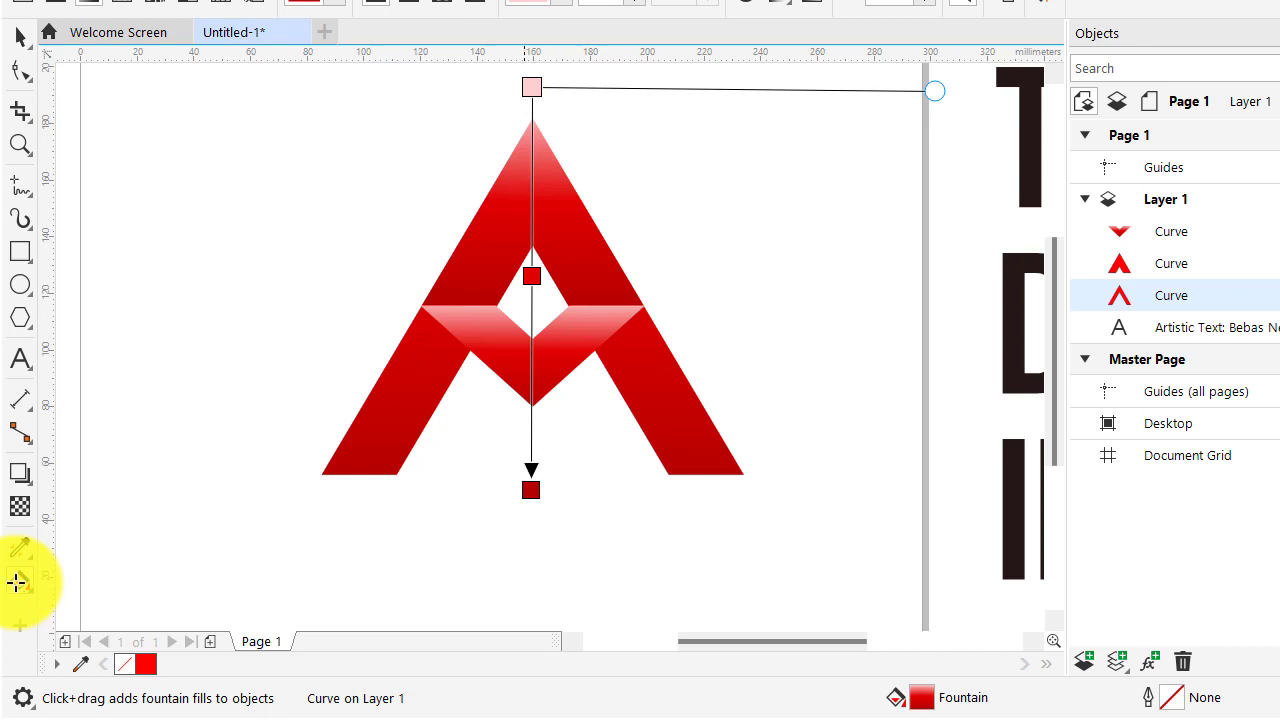
{"action": "left_click_drag", "start_coordinate": [388, 281], "coordinate": [392, 323]}
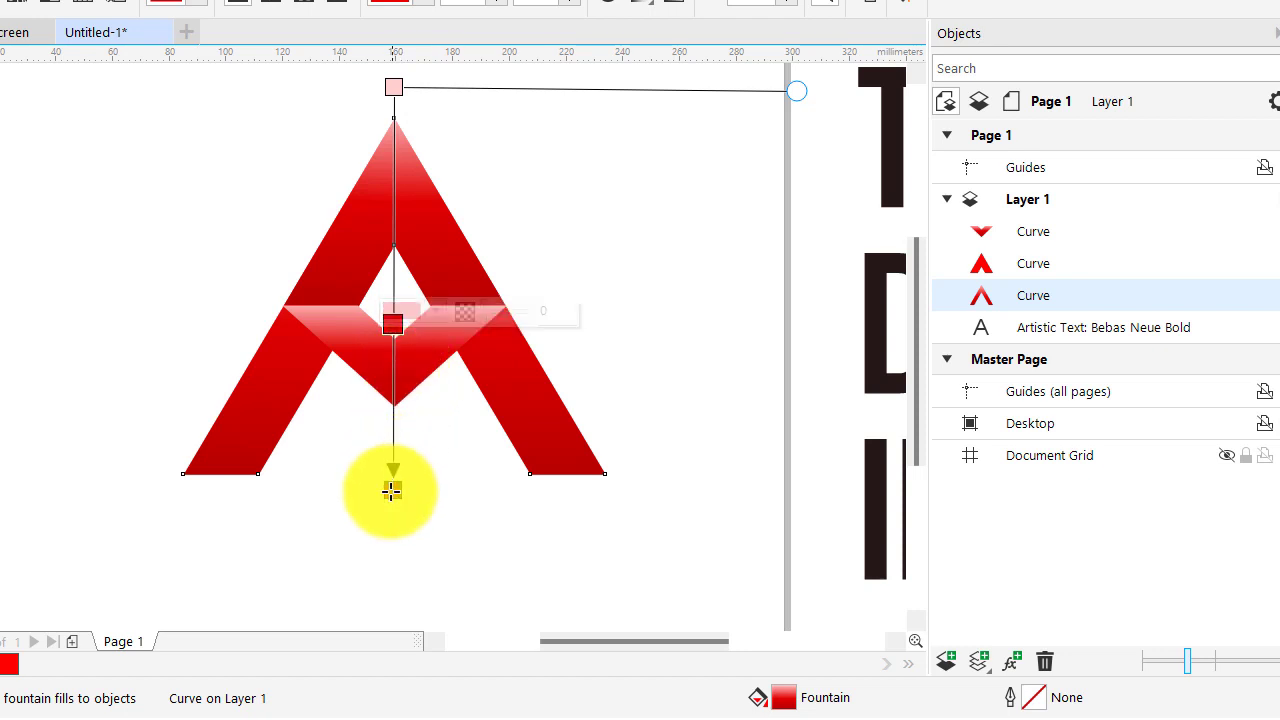
{"action": "left_click_drag", "start_coordinate": [392, 490], "coordinate": [392, 560]}
{"action": "left_click_drag", "start_coordinate": [393, 378], "coordinate": [393, 426]}
{"action": "left_click_drag", "start_coordinate": [393, 575], "coordinate": [388, 592]}
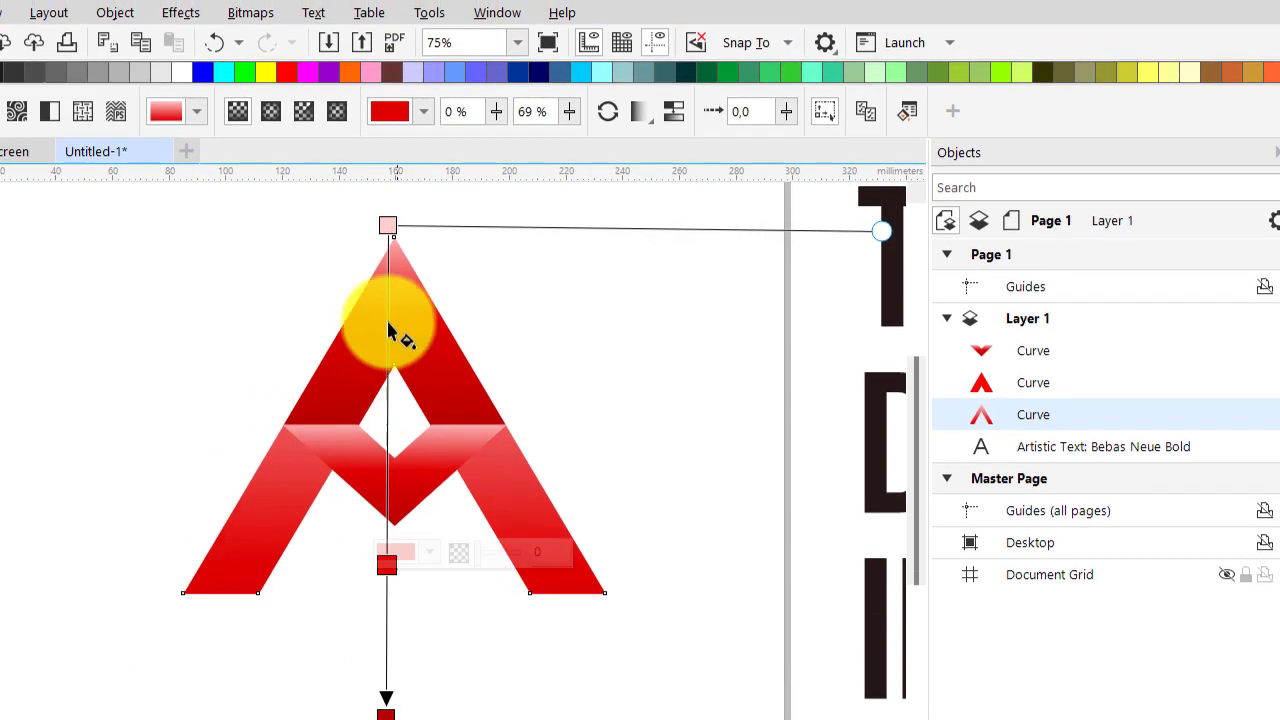
{"action": "left_click_drag", "start_coordinate": [388, 223], "coordinate": [394, 222]}
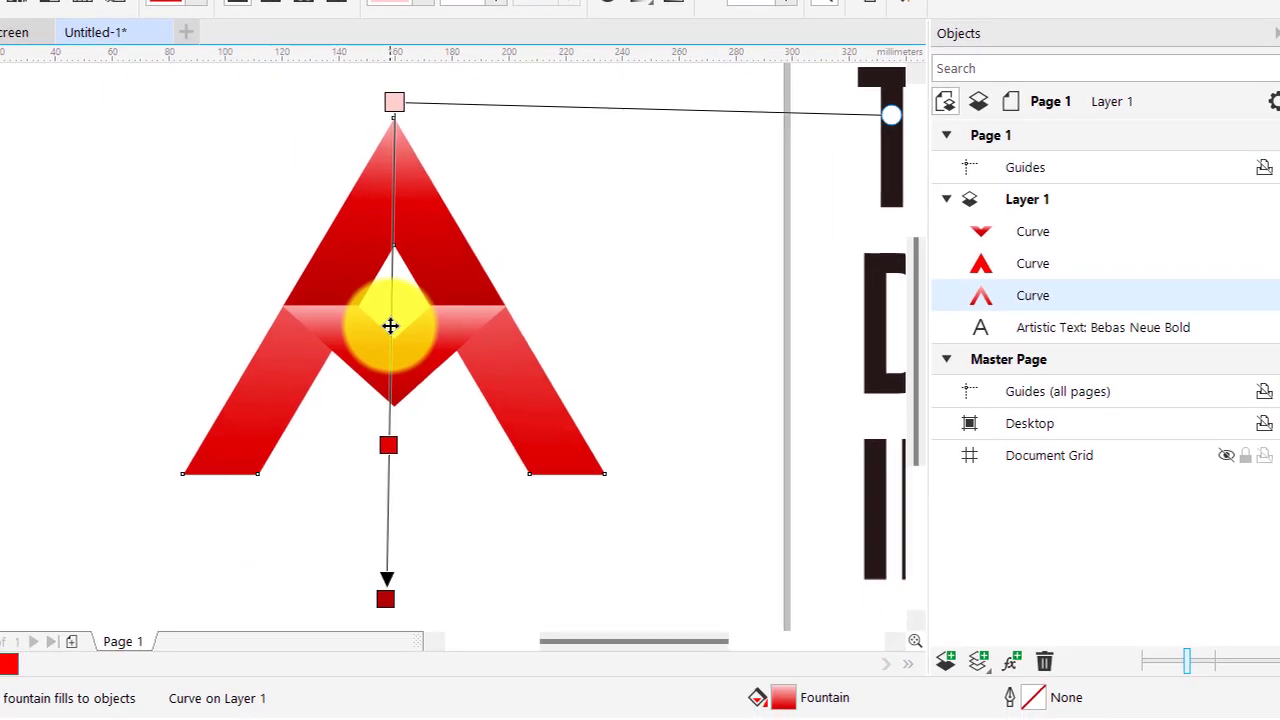
- Add a dark red #B00000 colour stop at about 45% of the chevron's gradient to shade the tops of the legs
{"action": "double_click", "coordinate": [391, 446]}
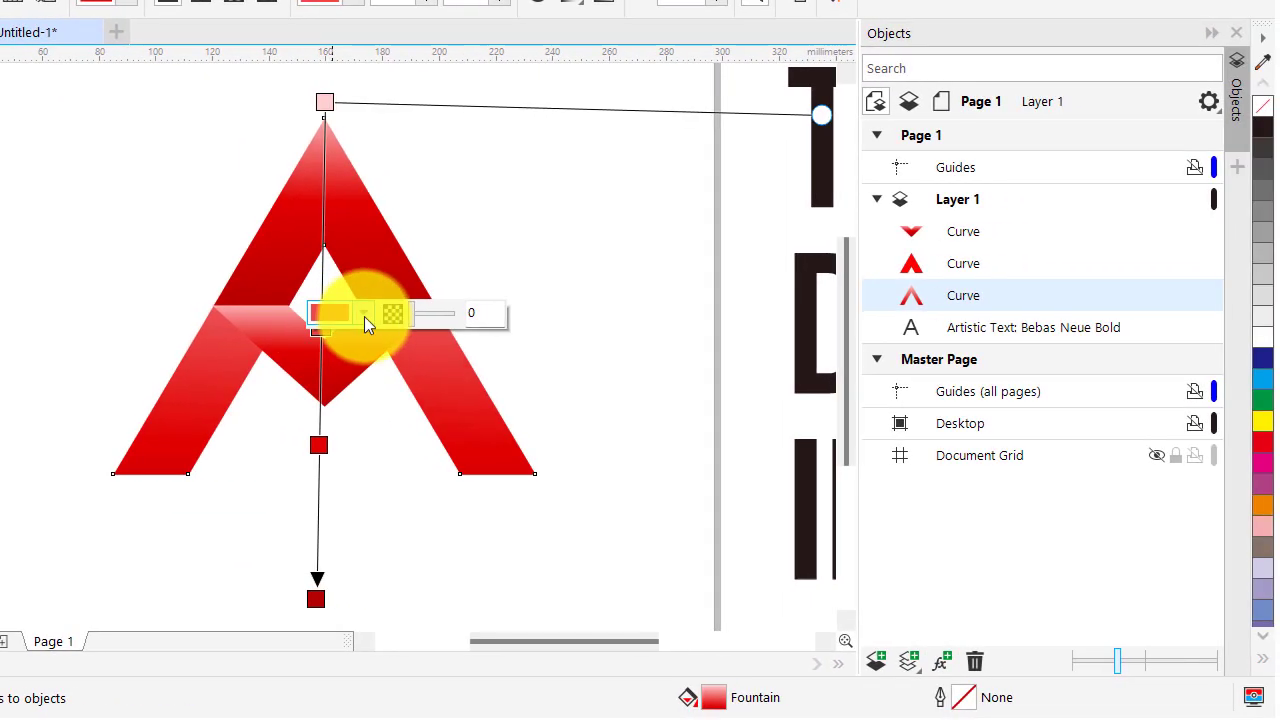
{"action": "left_click", "coordinate": [392, 314]}
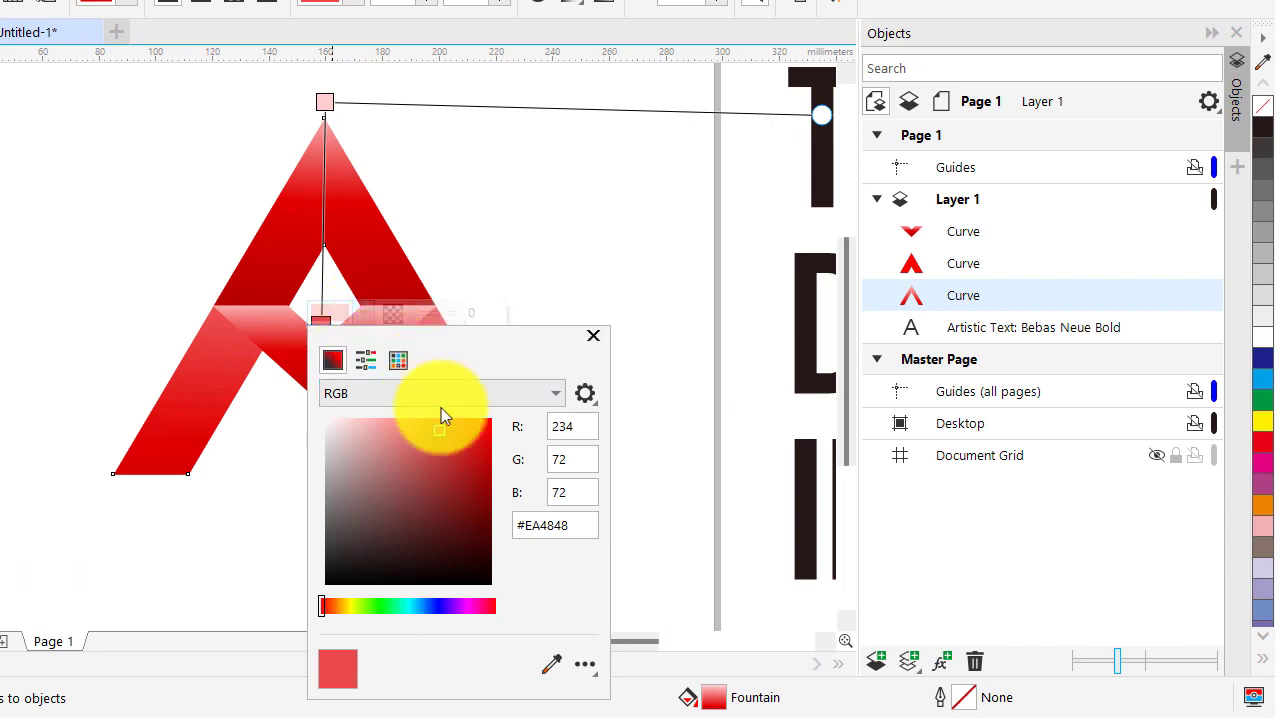
{"action": "left_click", "coordinate": [486, 463]}
{"action": "mouse_move", "coordinate": [473, 467]}
{"action": "left_mouse_down"}
{"action": "mouse_move", "coordinate": [491, 475]}
{"action": "mouse_move", "coordinate": [480, 482]}
{"action": "mouse_move", "coordinate": [494, 470]}
{"action": "left_mouse_up"}
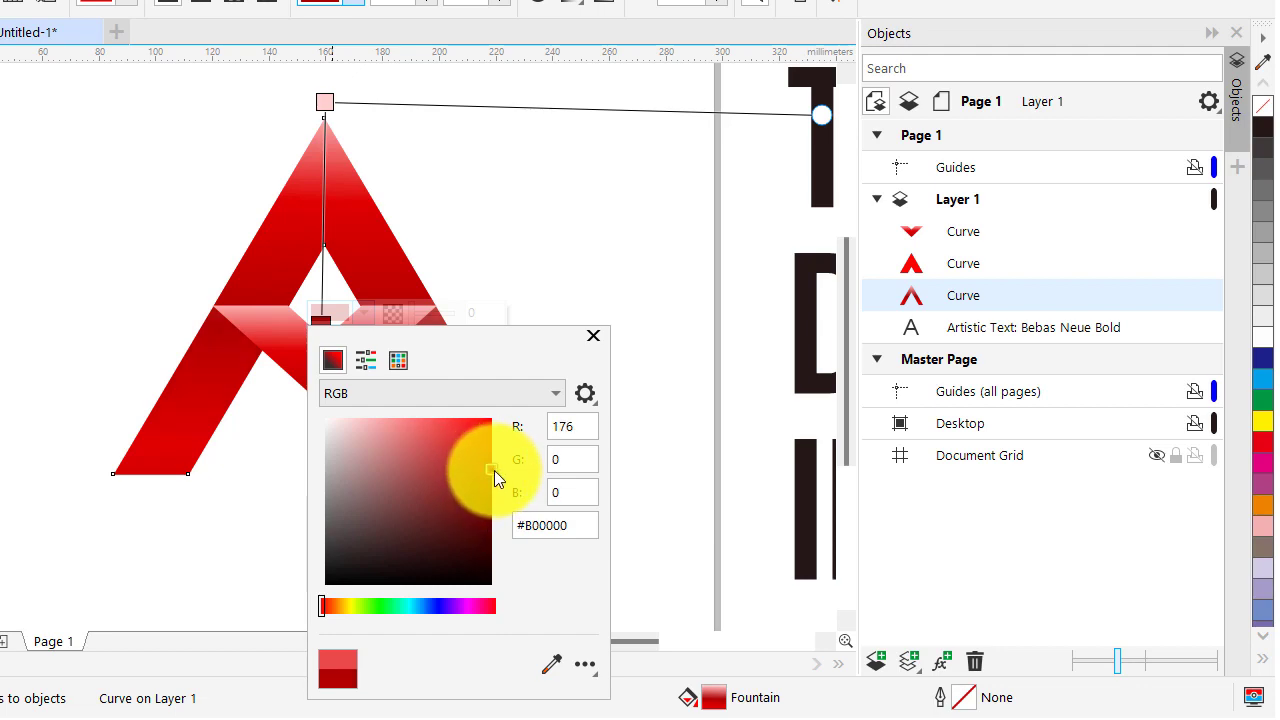
{"action": "left_click", "coordinate": [230, 360]}
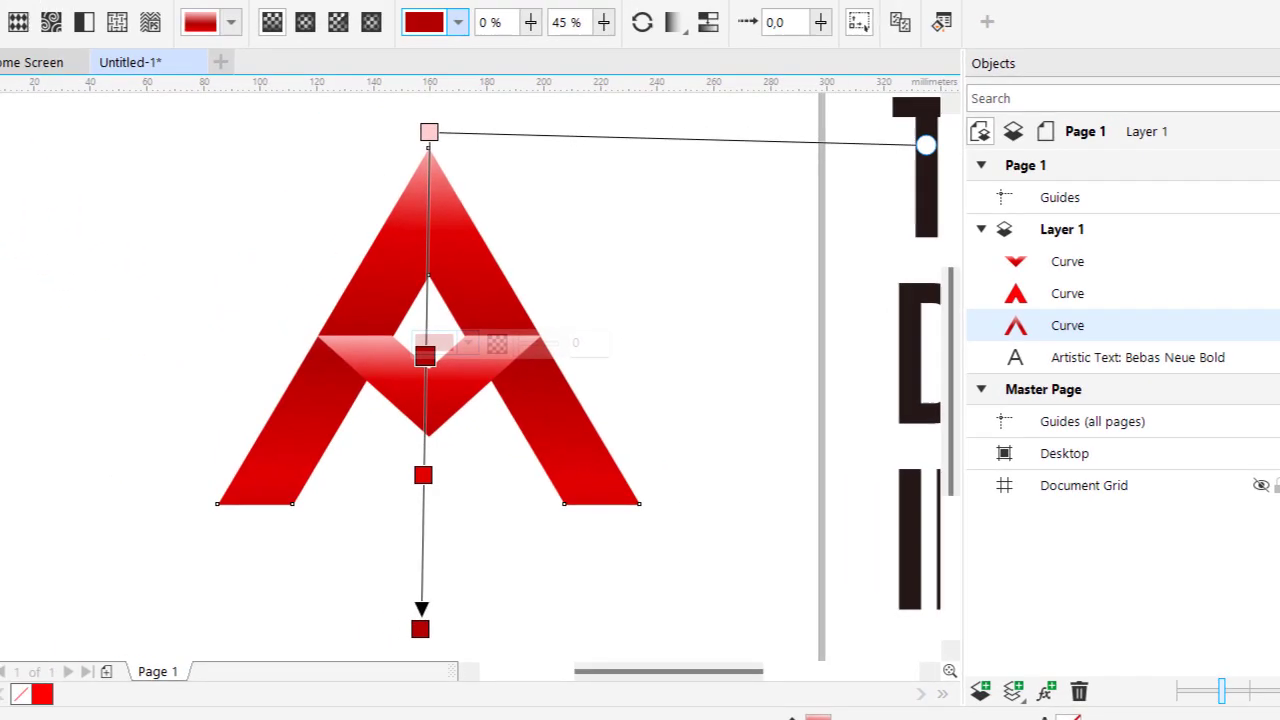
- Examine the logo's shading, comparing the full chevron with the upper A piece
{"action": "key", "text": "space"}
{"action": "left_click", "coordinate": [603, 293]}
{"action": "scroll", "coordinate": [597, 292], "scroll_direction": "down", "scroll_amount": 2}
{"action": "scroll", "coordinate": [642, 315], "scroll_direction": "up", "scroll_amount": 5}
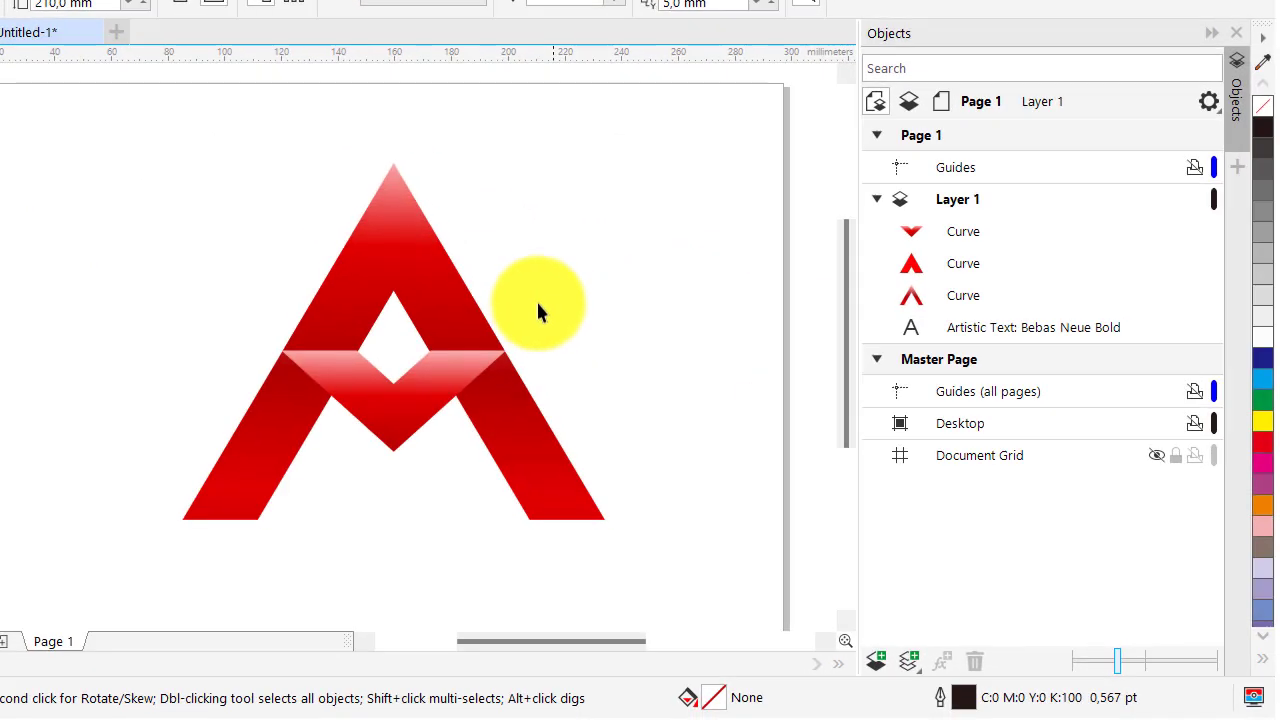
{"action": "left_click", "coordinate": [566, 457]}
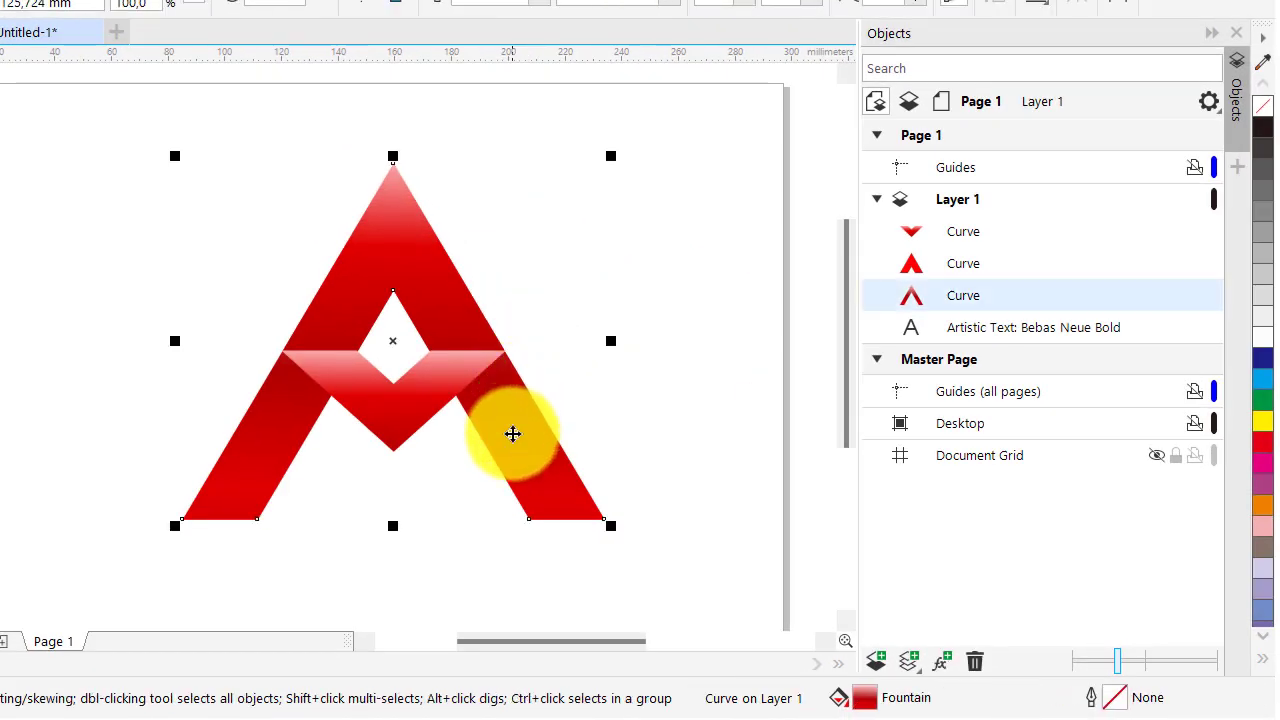
{"action": "left_click", "coordinate": [504, 285]}
{"action": "left_click", "coordinate": [463, 294]}
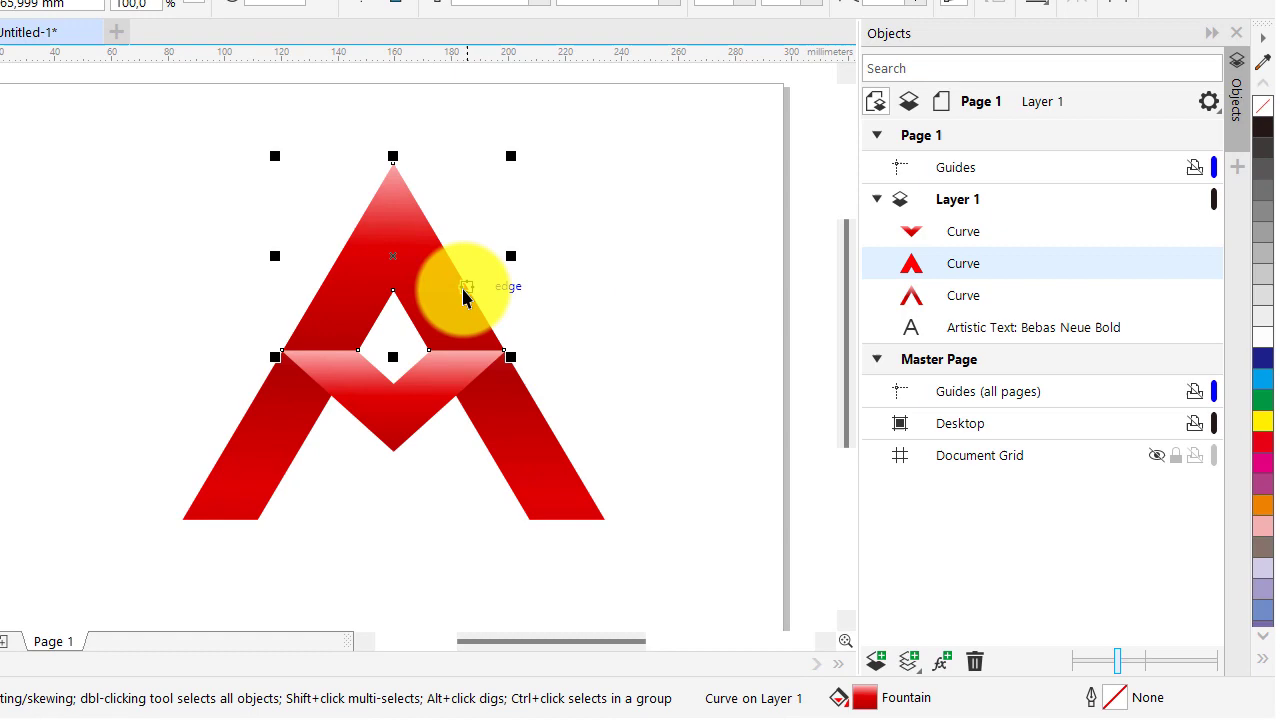
{"action": "left_click", "coordinate": [530, 285]}
- Change the upper piece's light pink gradient start colour to a bright red
{"action": "left_click", "coordinate": [437, 333]}
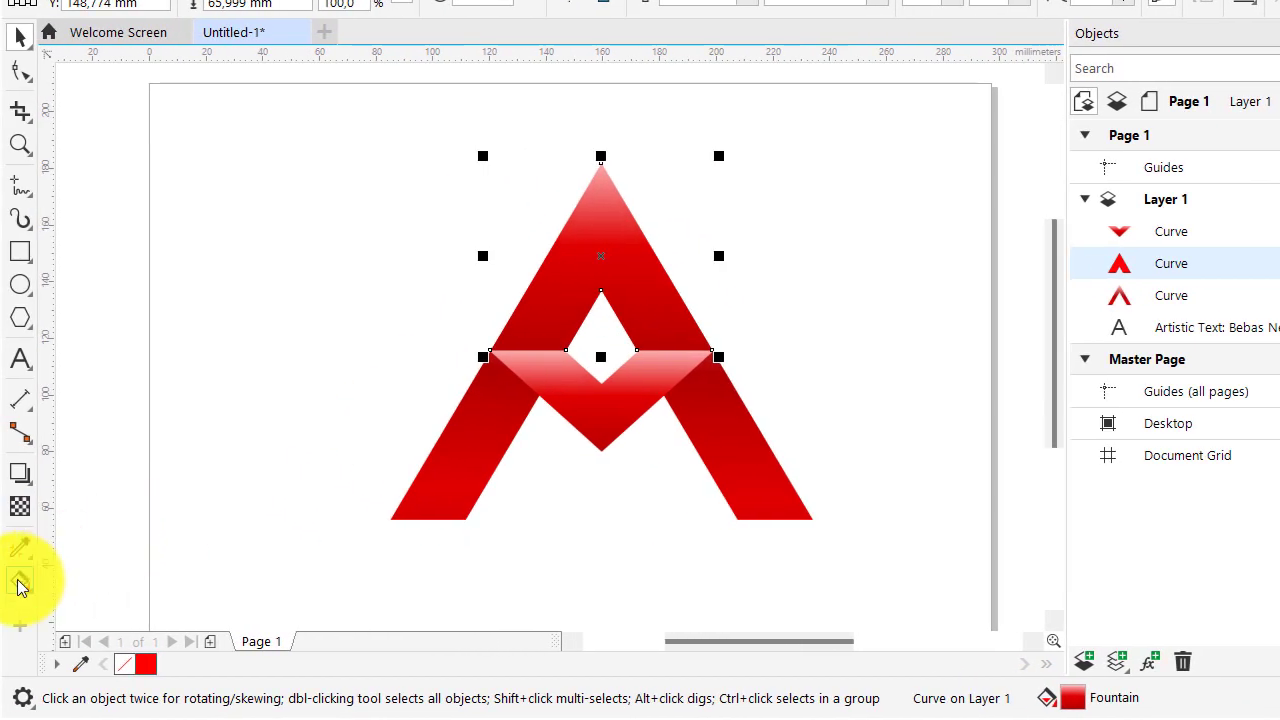
{"action": "left_click", "coordinate": [20, 582]}
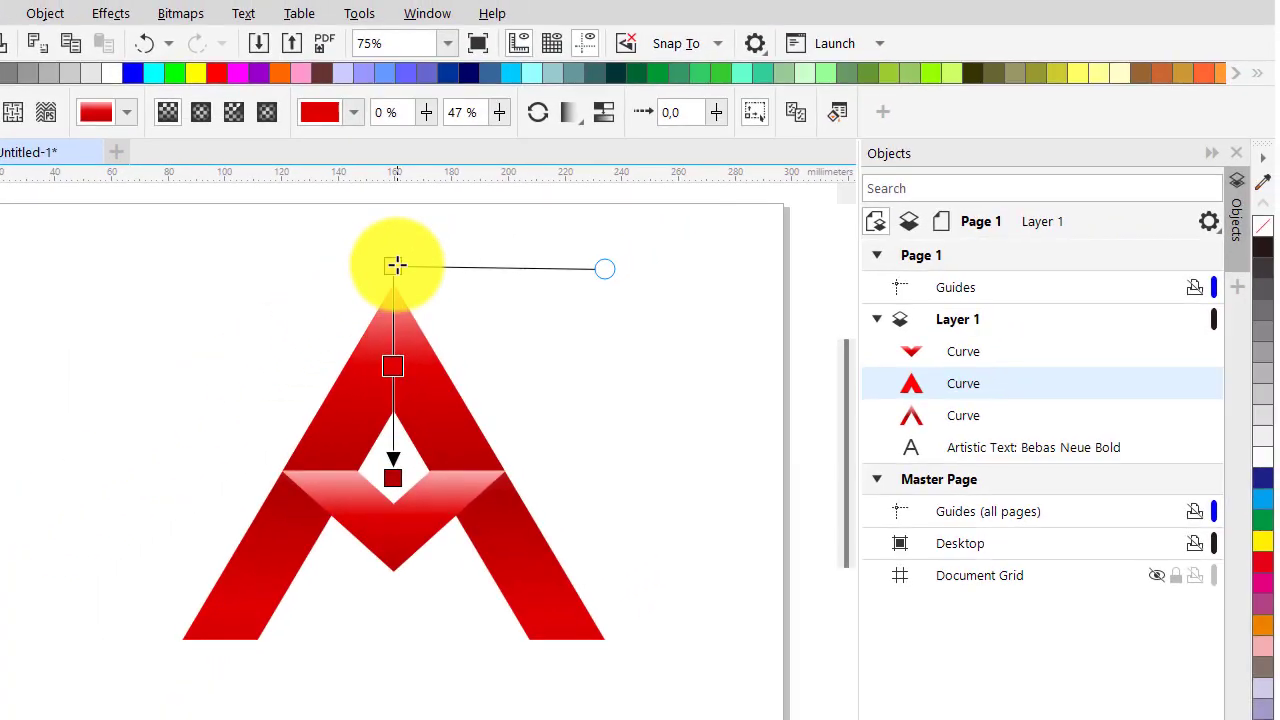
{"action": "left_click", "coordinate": [600, 146]}
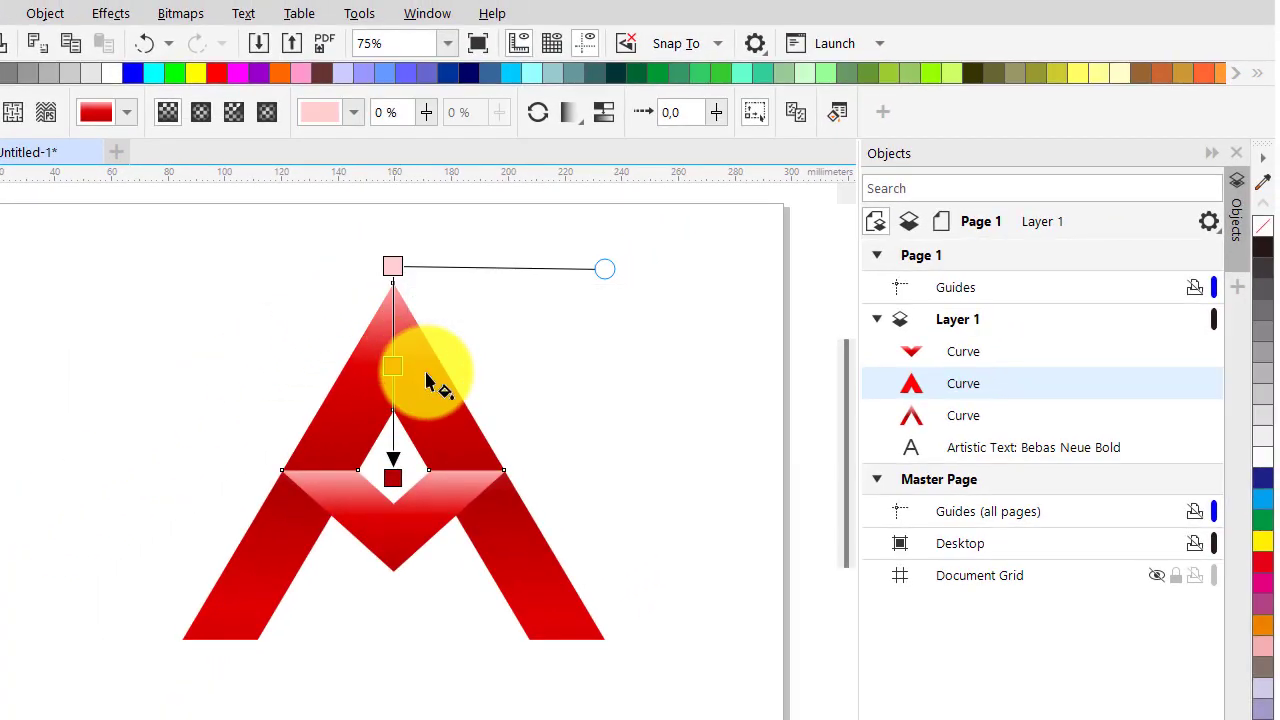
{"action": "left_click", "coordinate": [392, 267]}
{"action": "left_click", "coordinate": [435, 255]}
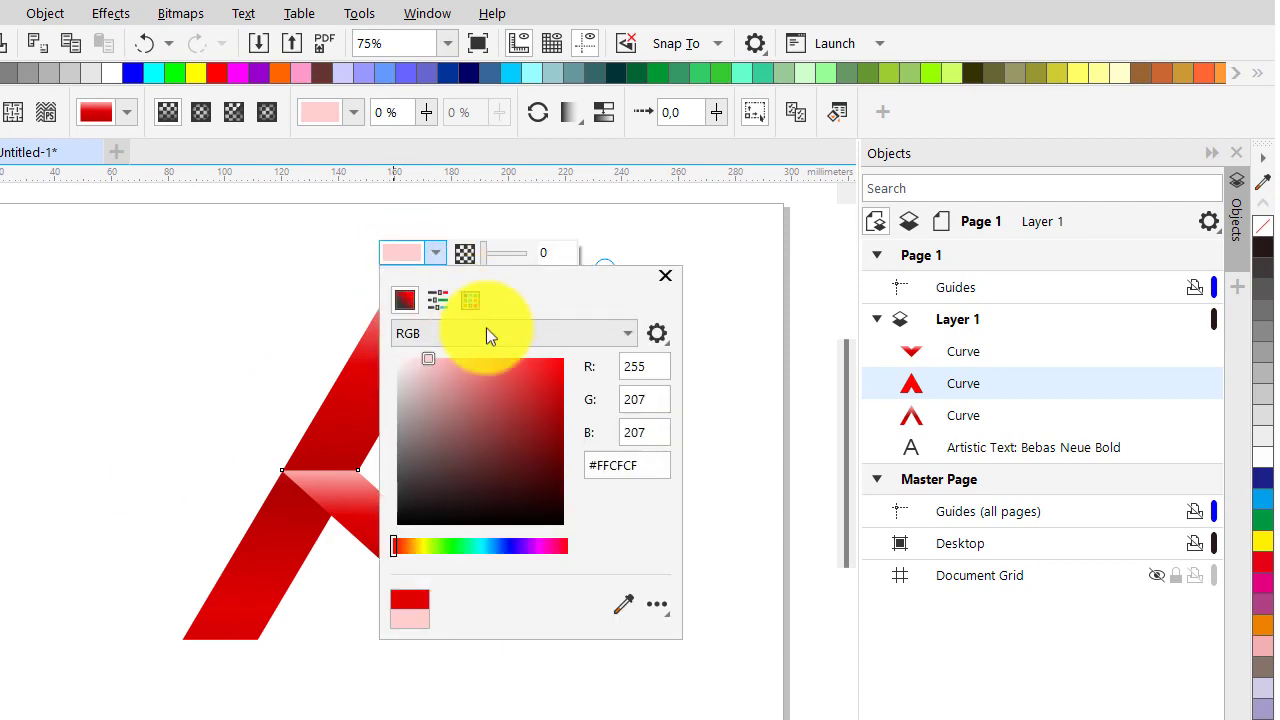
{"action": "left_click", "coordinate": [531, 365]}
- Reverse the upper piece's gradient direction so it runs from bright red near the V notch to dark red at the apex
{"action": "left_click_drag", "start_coordinate": [333, 272], "coordinate": [390, 534]}
{"action": "left_click_drag", "start_coordinate": [395, 405], "coordinate": [383, 125]}
{"action": "left_click_drag", "start_coordinate": [390, 497], "coordinate": [392, 382]}
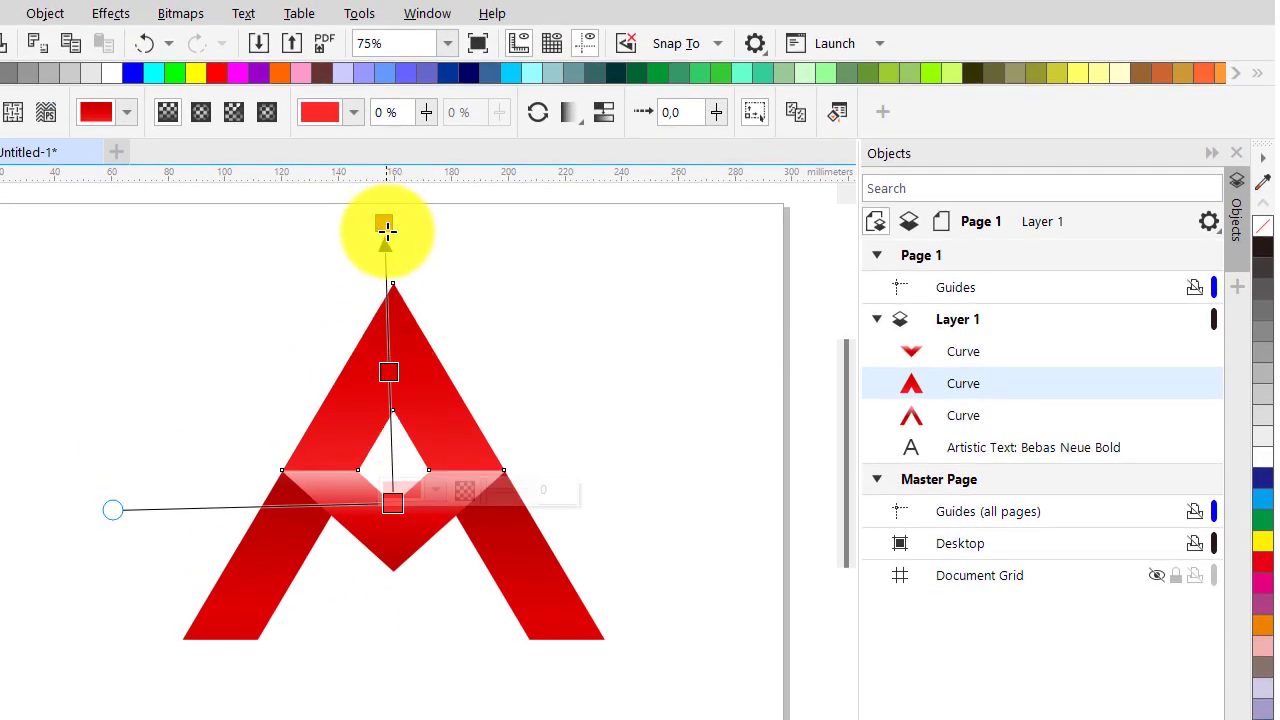
{"action": "left_click_drag", "start_coordinate": [386, 223], "coordinate": [394, 280]}
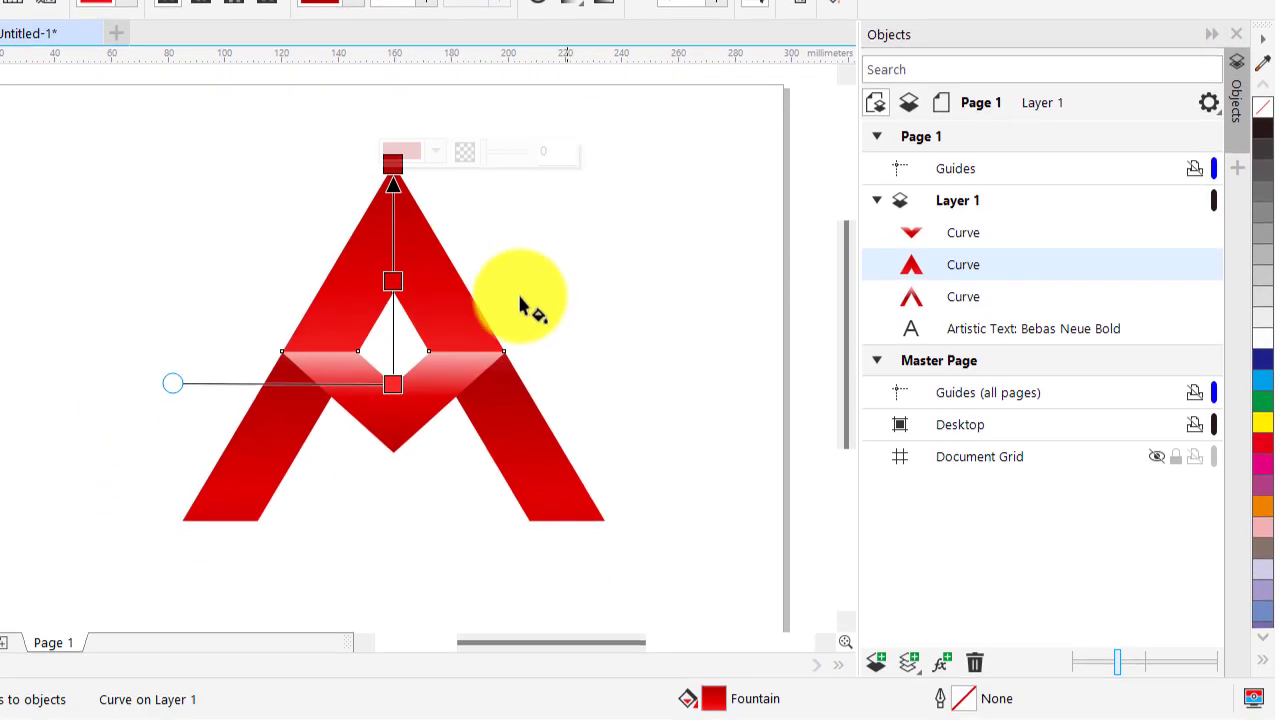
{"action": "left_click", "coordinate": [553, 336]}
{"action": "scroll", "coordinate": [551, 334], "scroll_direction": "down", "scroll_amount": 1}
{"action": "scroll", "coordinate": [405, 334], "scroll_direction": "up", "scroll_amount": 1}
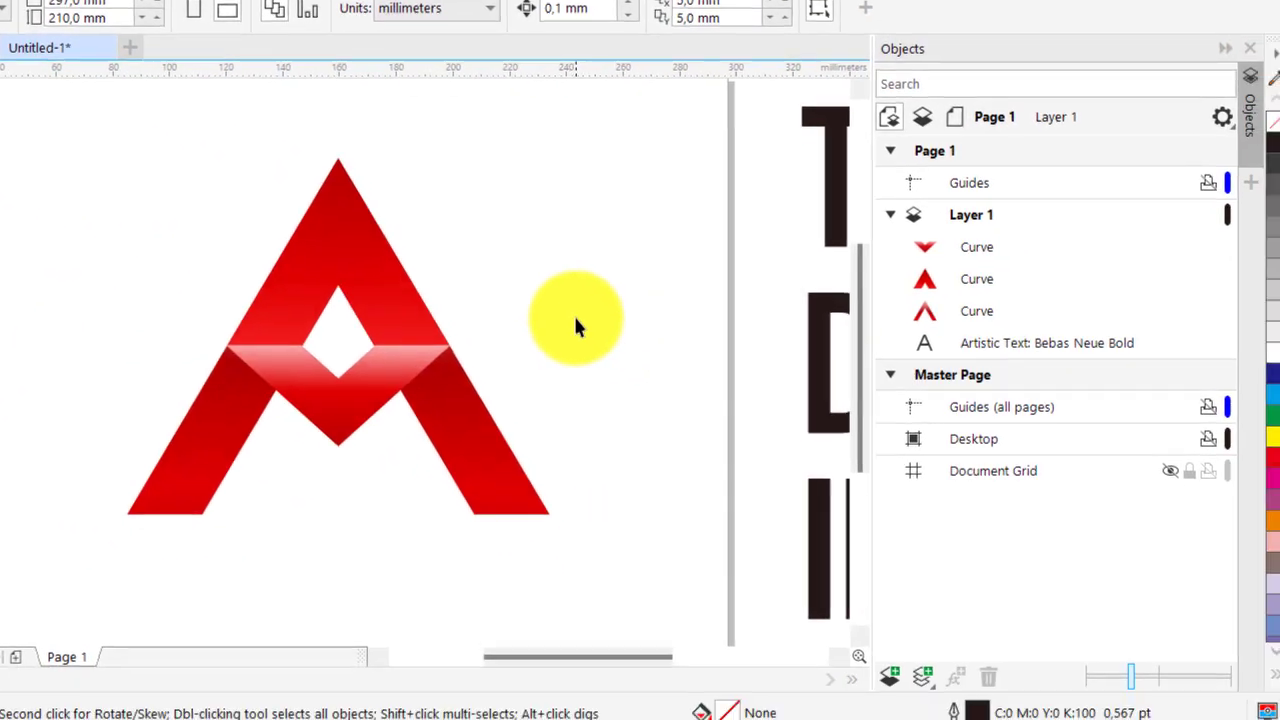
- Shrink the logo and add the dark grey Gotham Black text PT AVENGERS centred beneath it
{"action": "left_click_drag", "start_coordinate": [585, 301], "coordinate": [546, 338]}
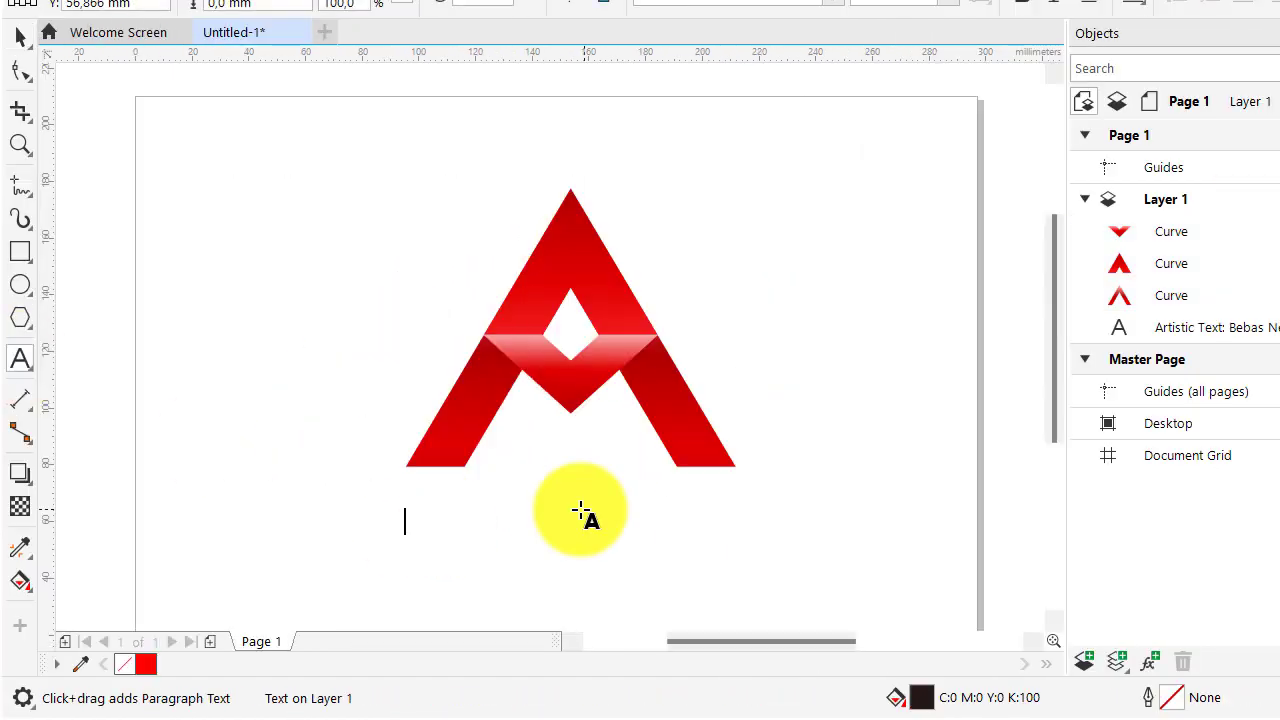
{"action": "type", "text": "PT AVENGERS"}
{"action": "key", "text": "ctrl+space"}
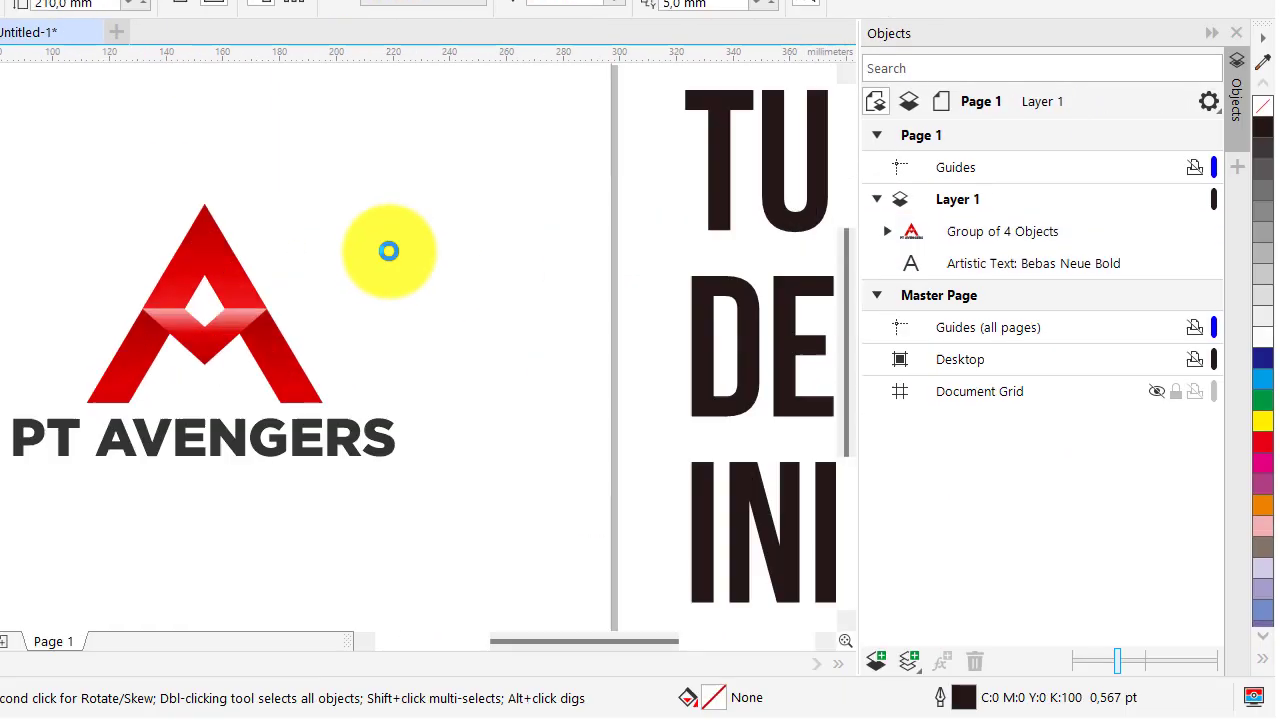
- Duplicate the company name below itself, change the copy to INDONESIAN GLOBAL TRADER and scale it to the name's width
{"action": "left_click", "coordinate": [380, 489]}
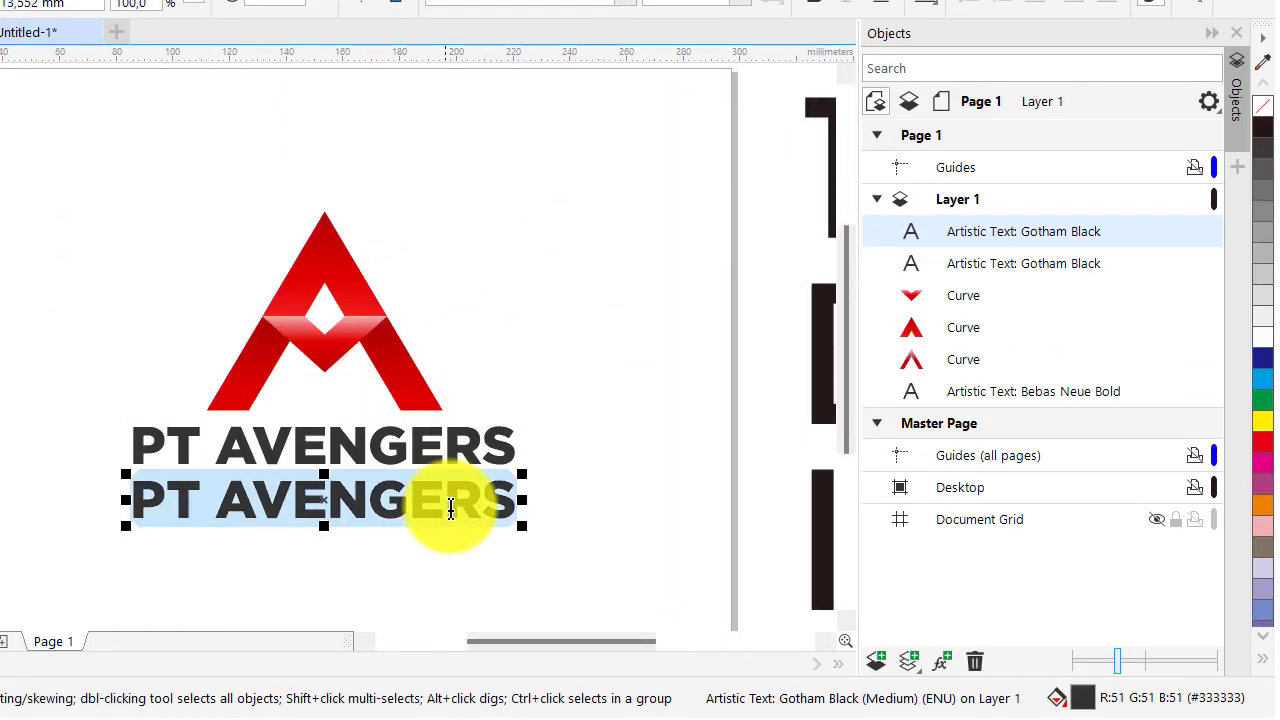
{"action": "type", "text": "INDONESIAN GLOBAL TRADER"}
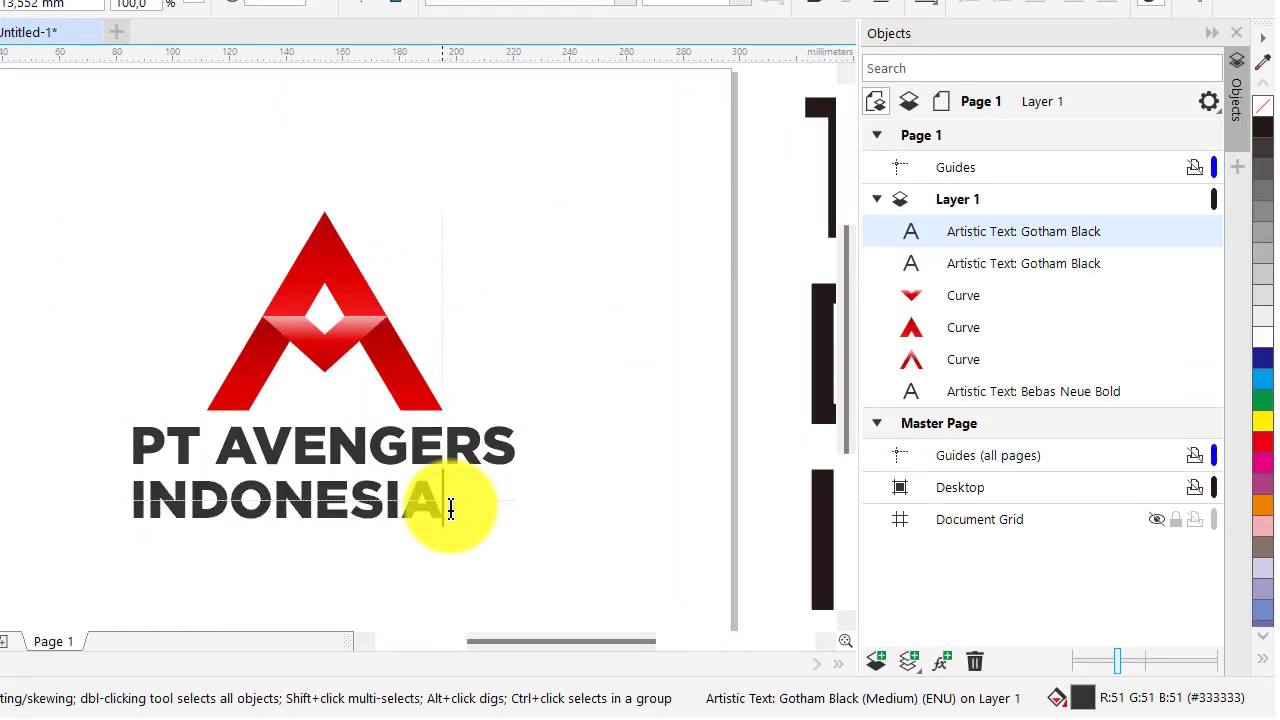
{"action": "key", "text": "ctrl+space"}
{"action": "scroll", "coordinate": [651, 394], "scroll_direction": "up", "scroll_amount": 3}
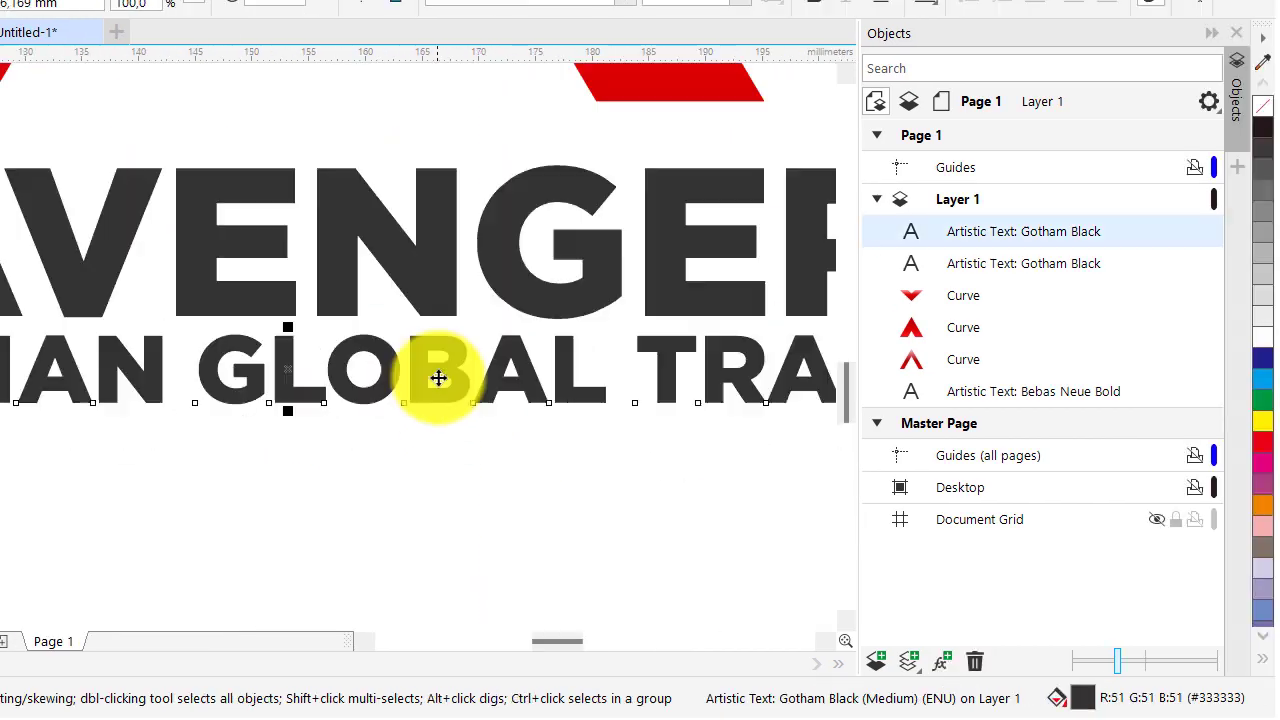
- Group the logo with its text and place a 297 × 210 mm light grey gradient rectangle without outline behind it
{"action": "scroll", "coordinate": [438, 378], "scroll_direction": "down", "scroll_amount": 5}
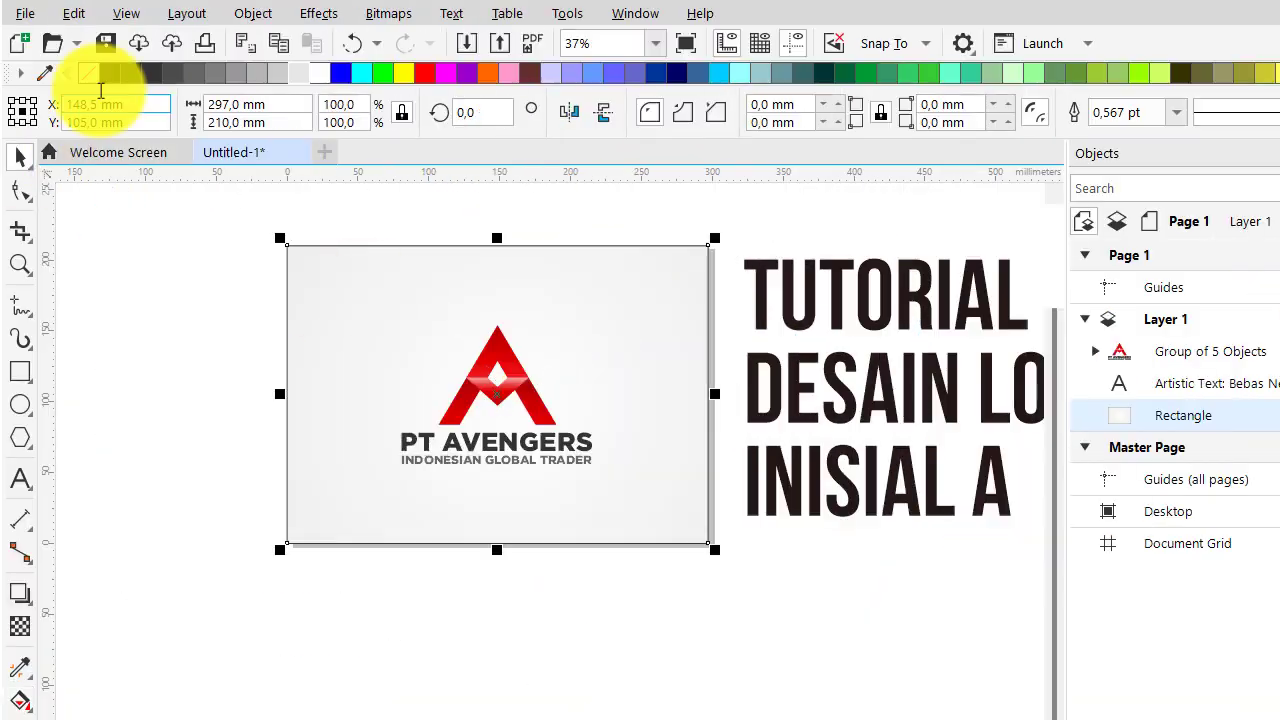
{"action": "key", "text": "Escape"}
{"action": "scroll", "coordinate": [474, 358], "scroll_direction": "up", "scroll_amount": 4}
{"action": "scroll", "coordinate": [557, 397], "scroll_direction": "down", "scroll_amount": 3}
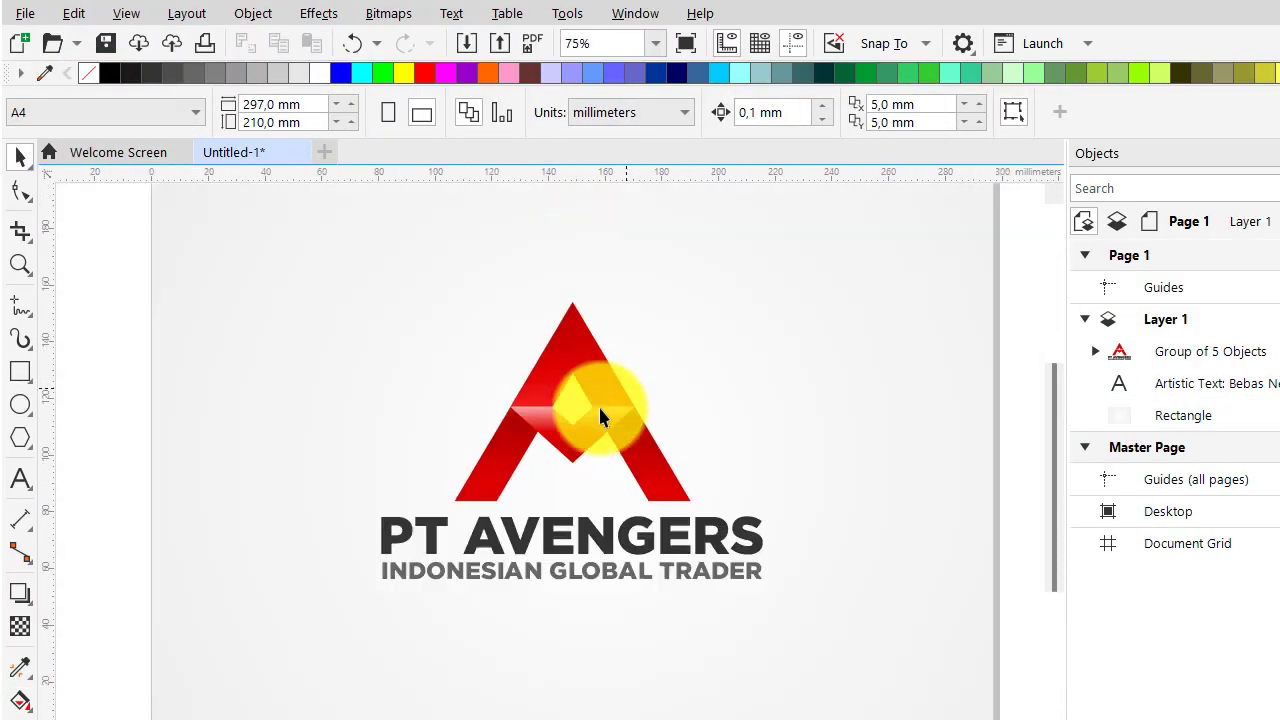